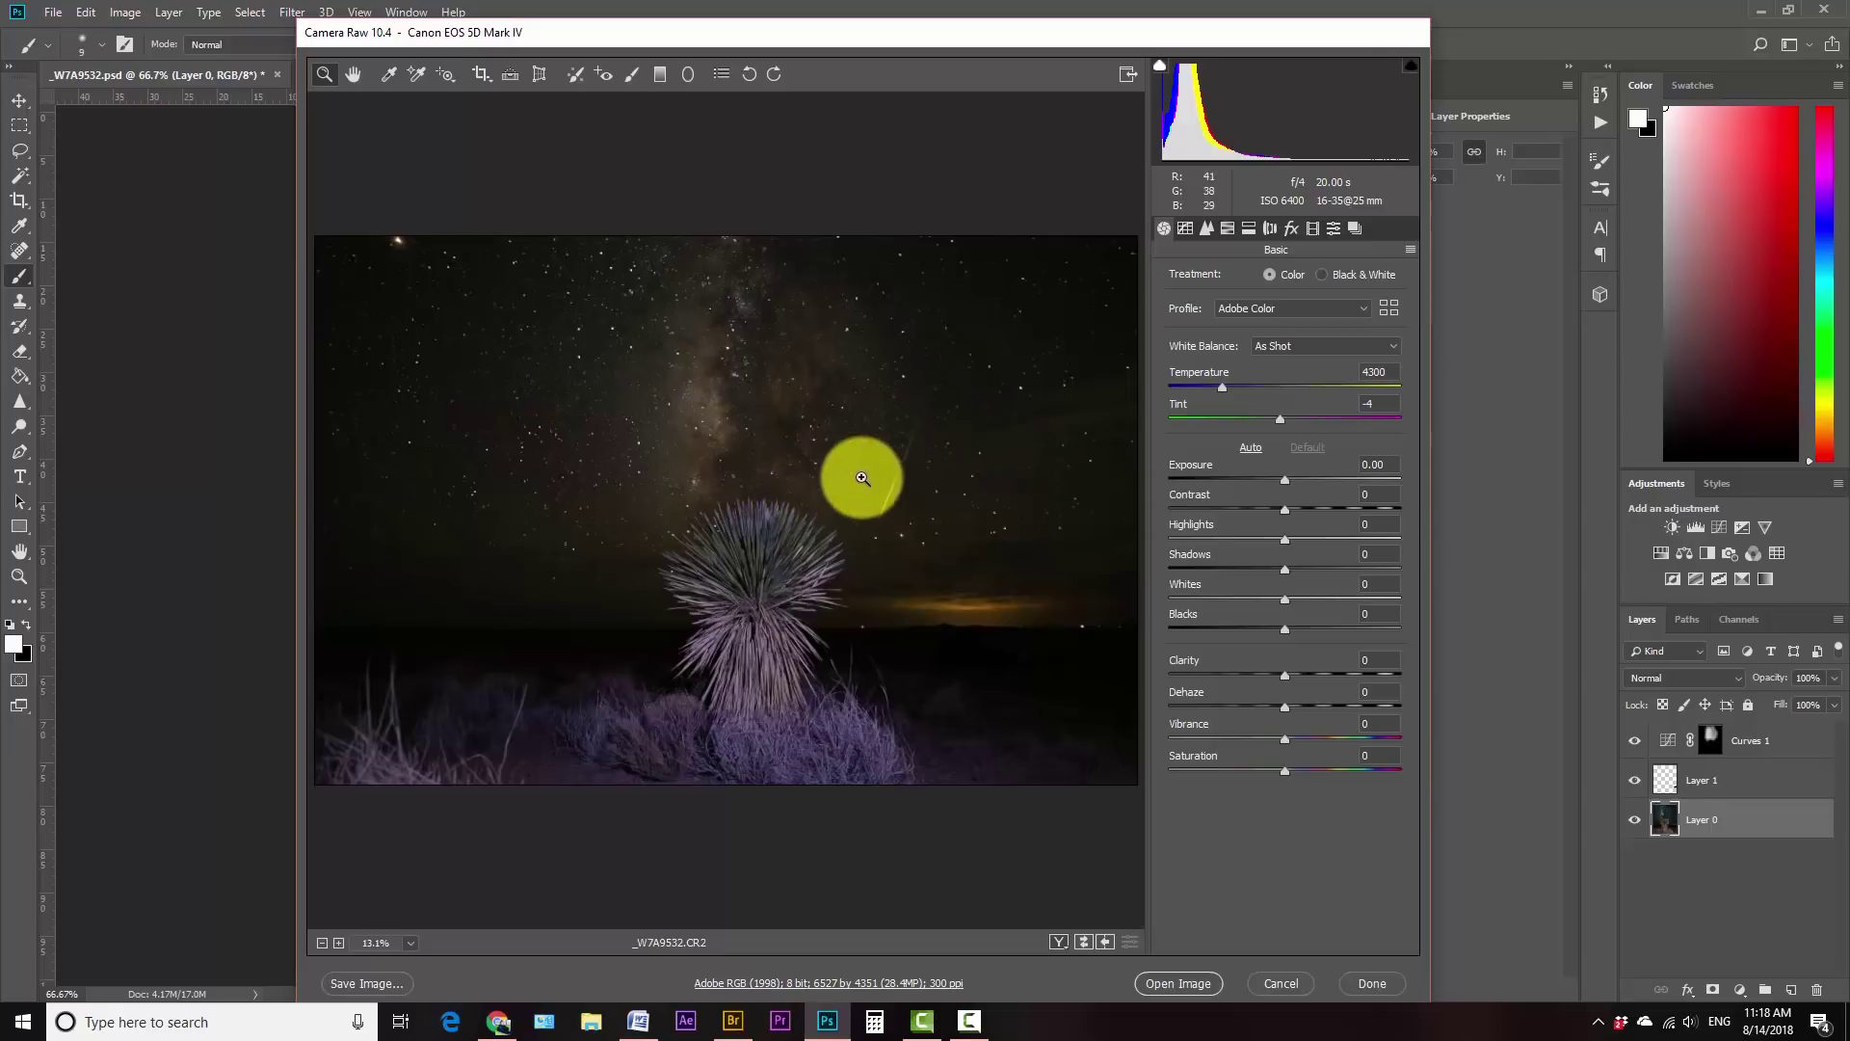
- Enlarge the Camera Raw window and set the photo's white balance temperature to 3100
{"action": "left_click_drag", "start_coordinate": [1424, 21], "coordinate": [1638, 10]}
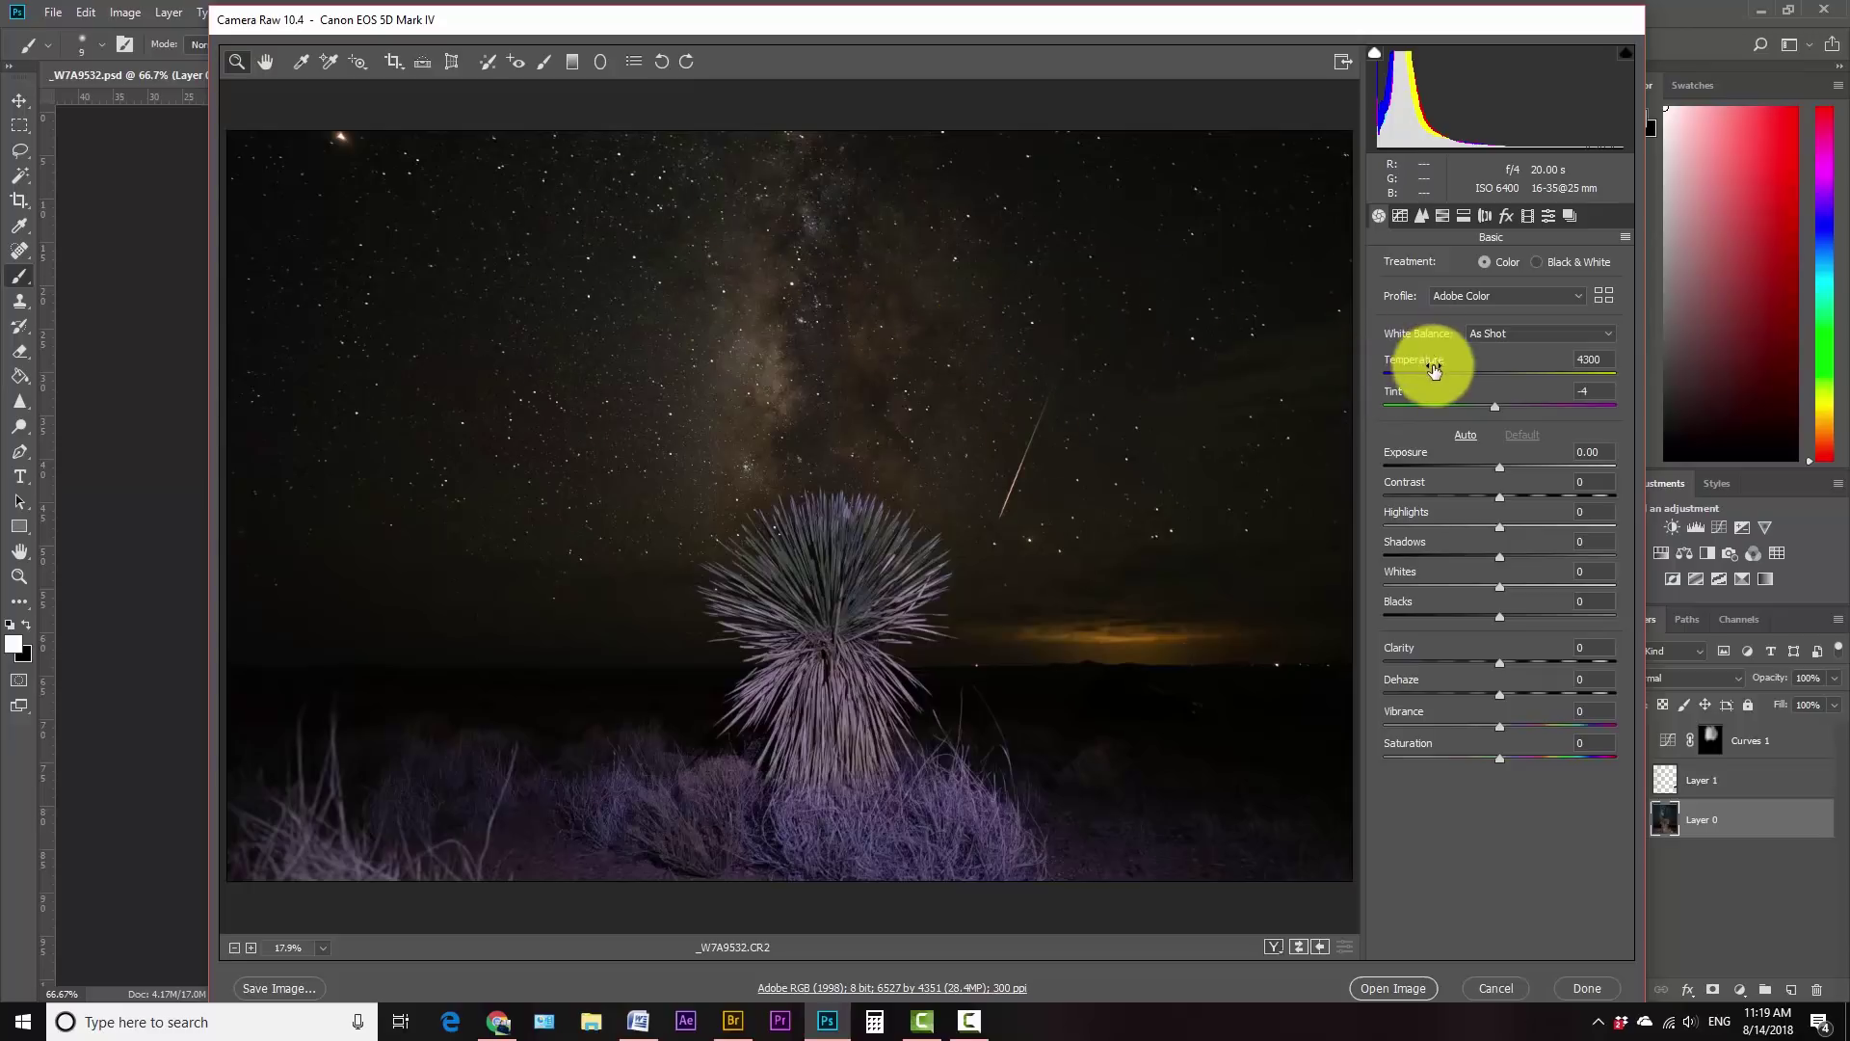
{"action": "left_click_drag", "start_coordinate": [1435, 374], "coordinate": [1408, 366]}
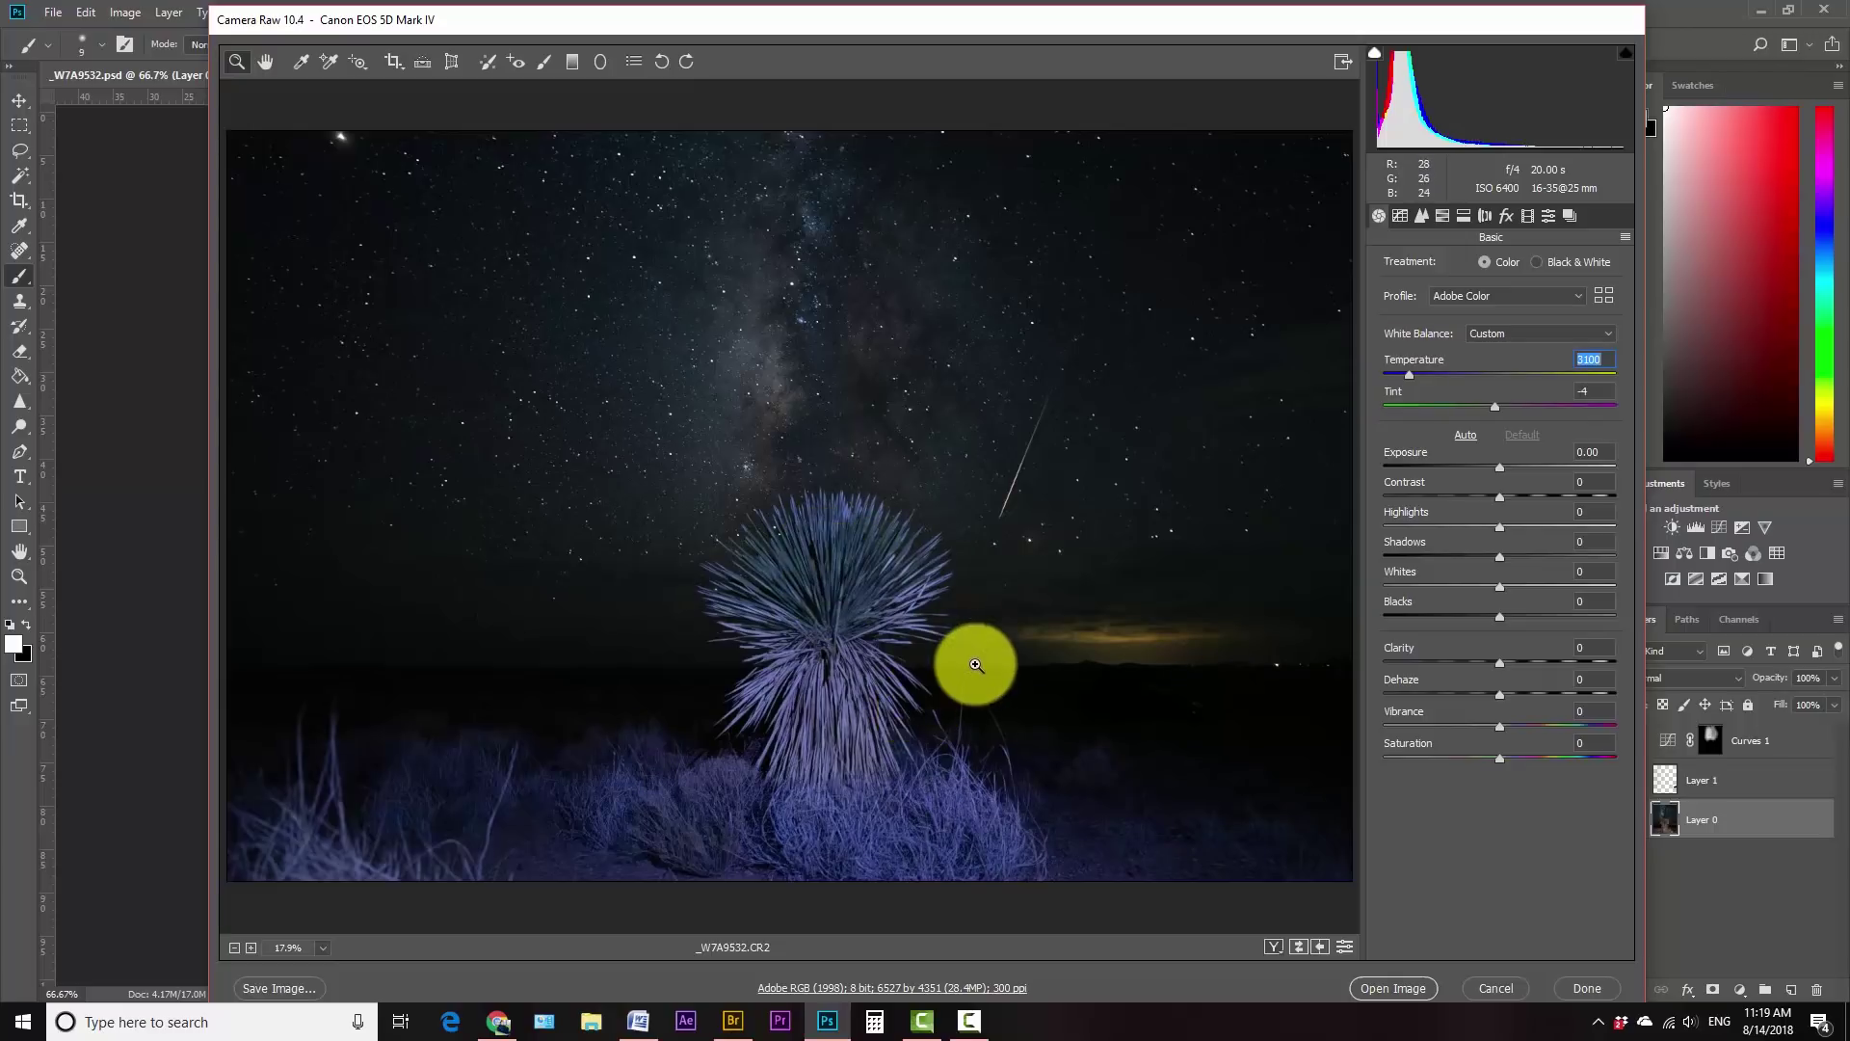
- Enable lens profile corrections with chromatic aberration removal and set the purple defringe amount to 3
{"action": "left_click", "coordinate": [1489, 212]}
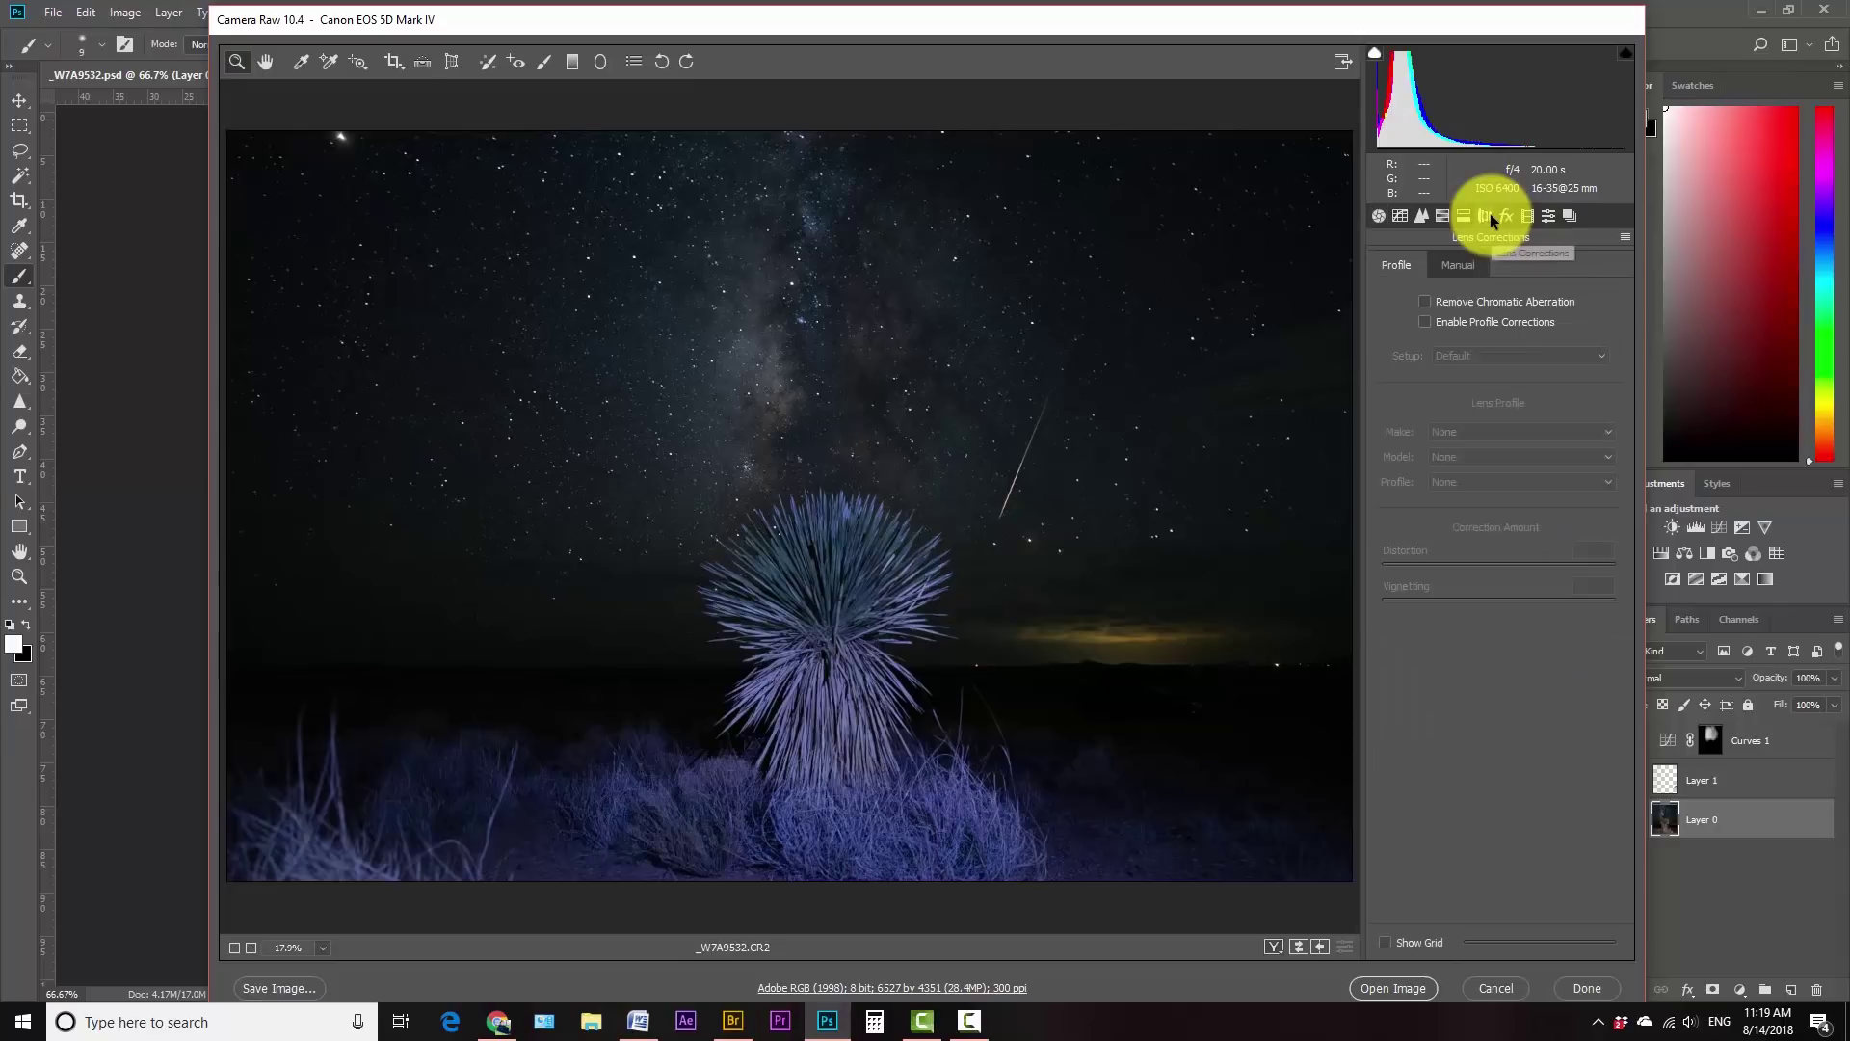
{"action": "left_click", "coordinate": [1424, 321]}
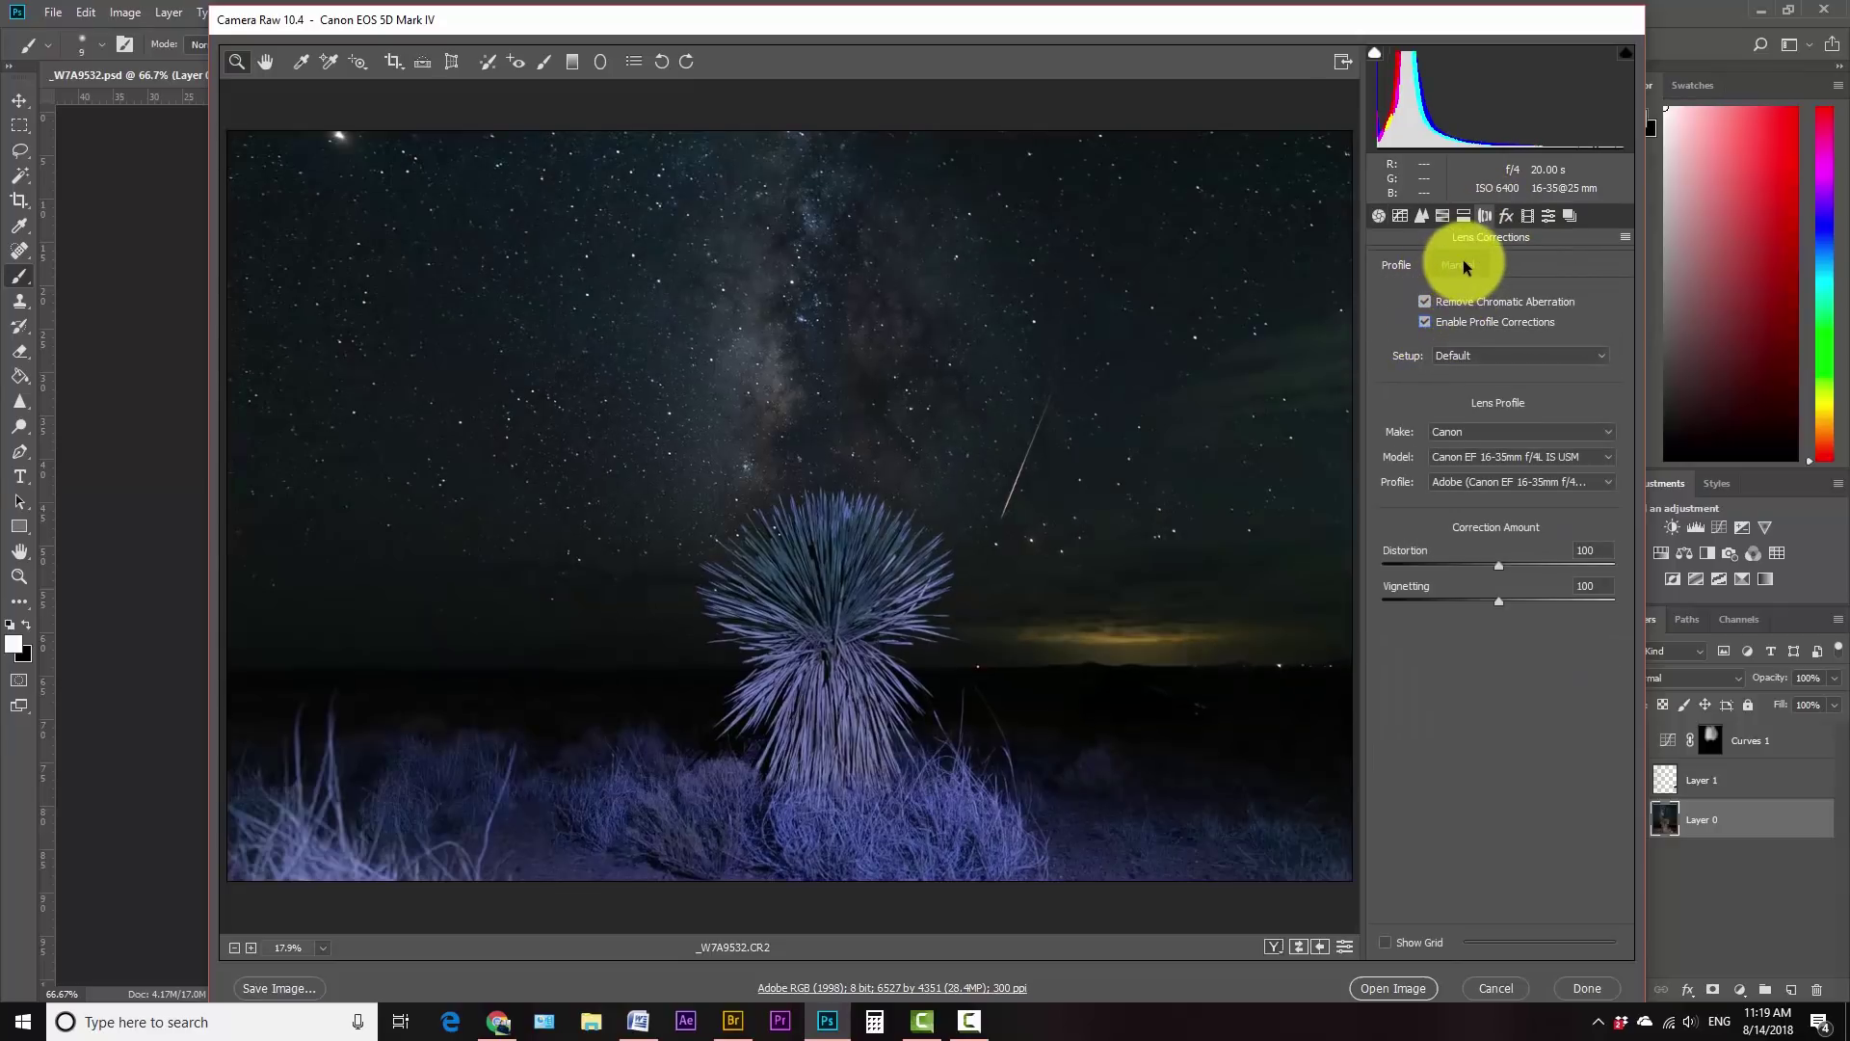
{"action": "left_click", "coordinate": [1460, 263]}
{"action": "left_click", "coordinate": [1416, 408]}
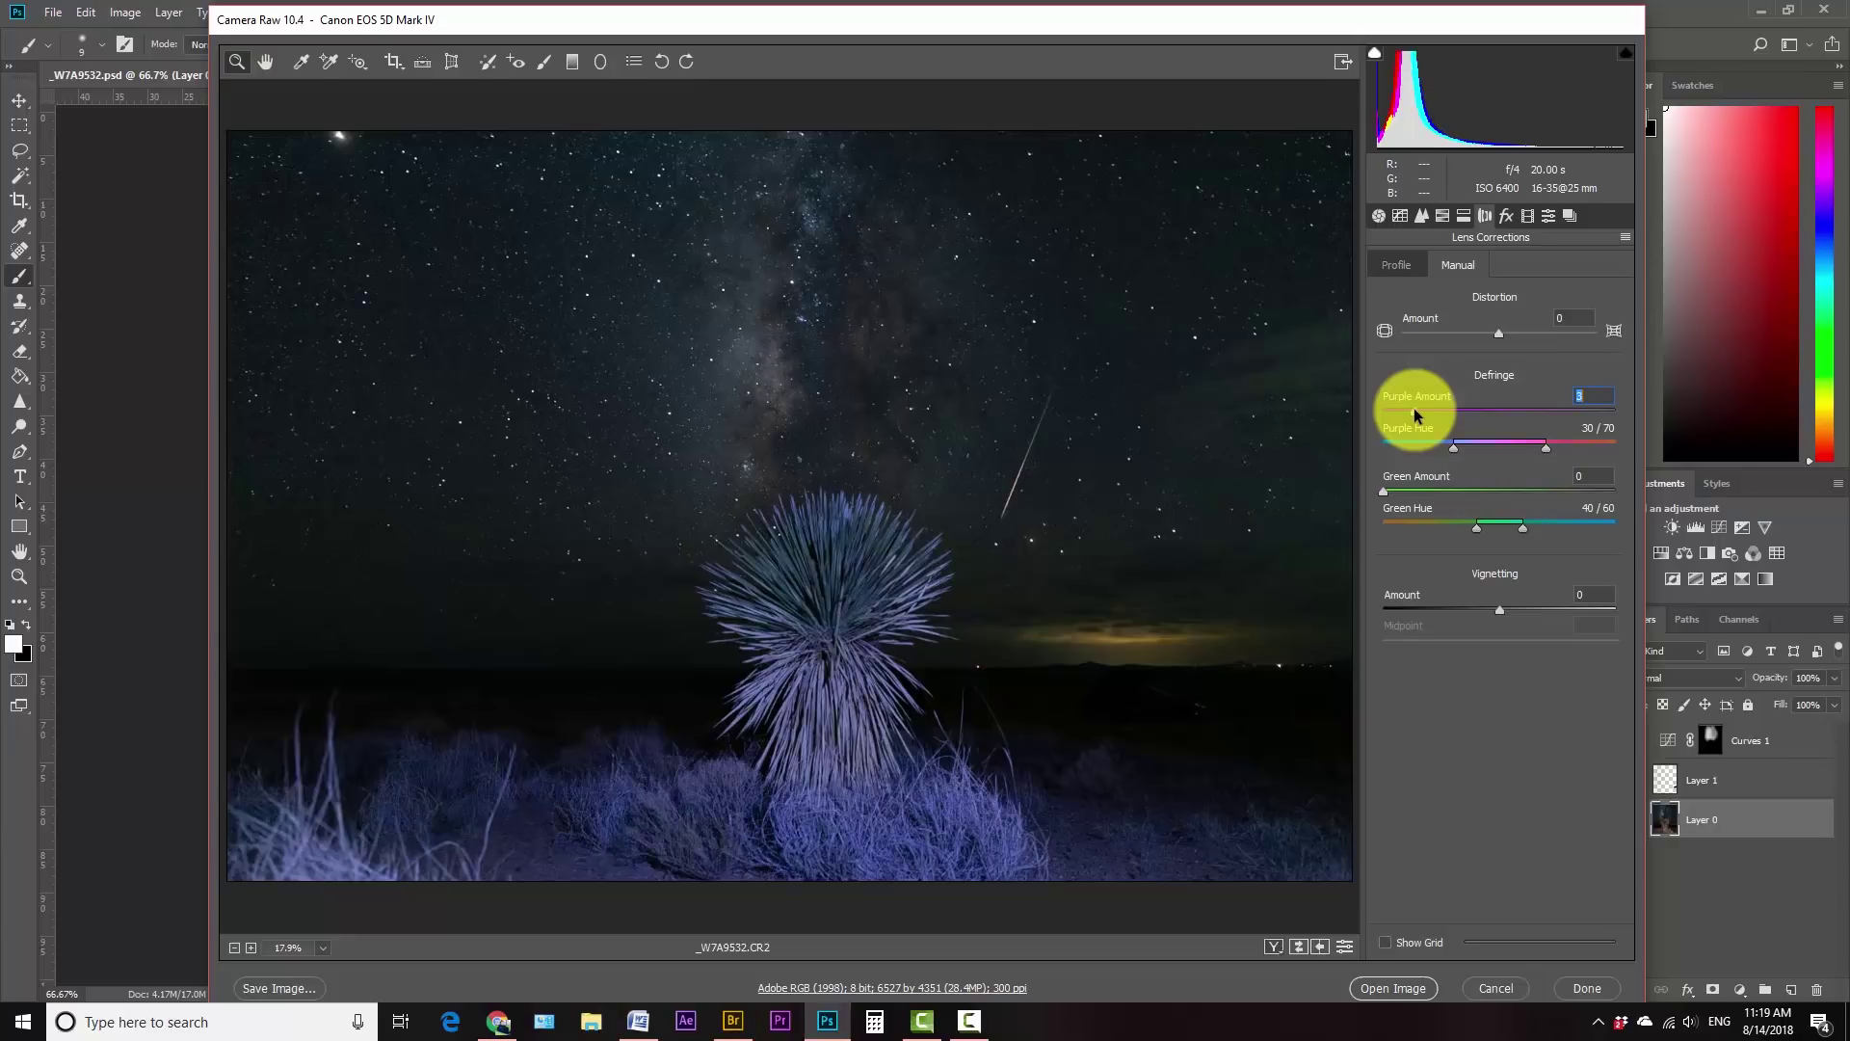
{"action": "left_click", "coordinate": [1380, 222]}
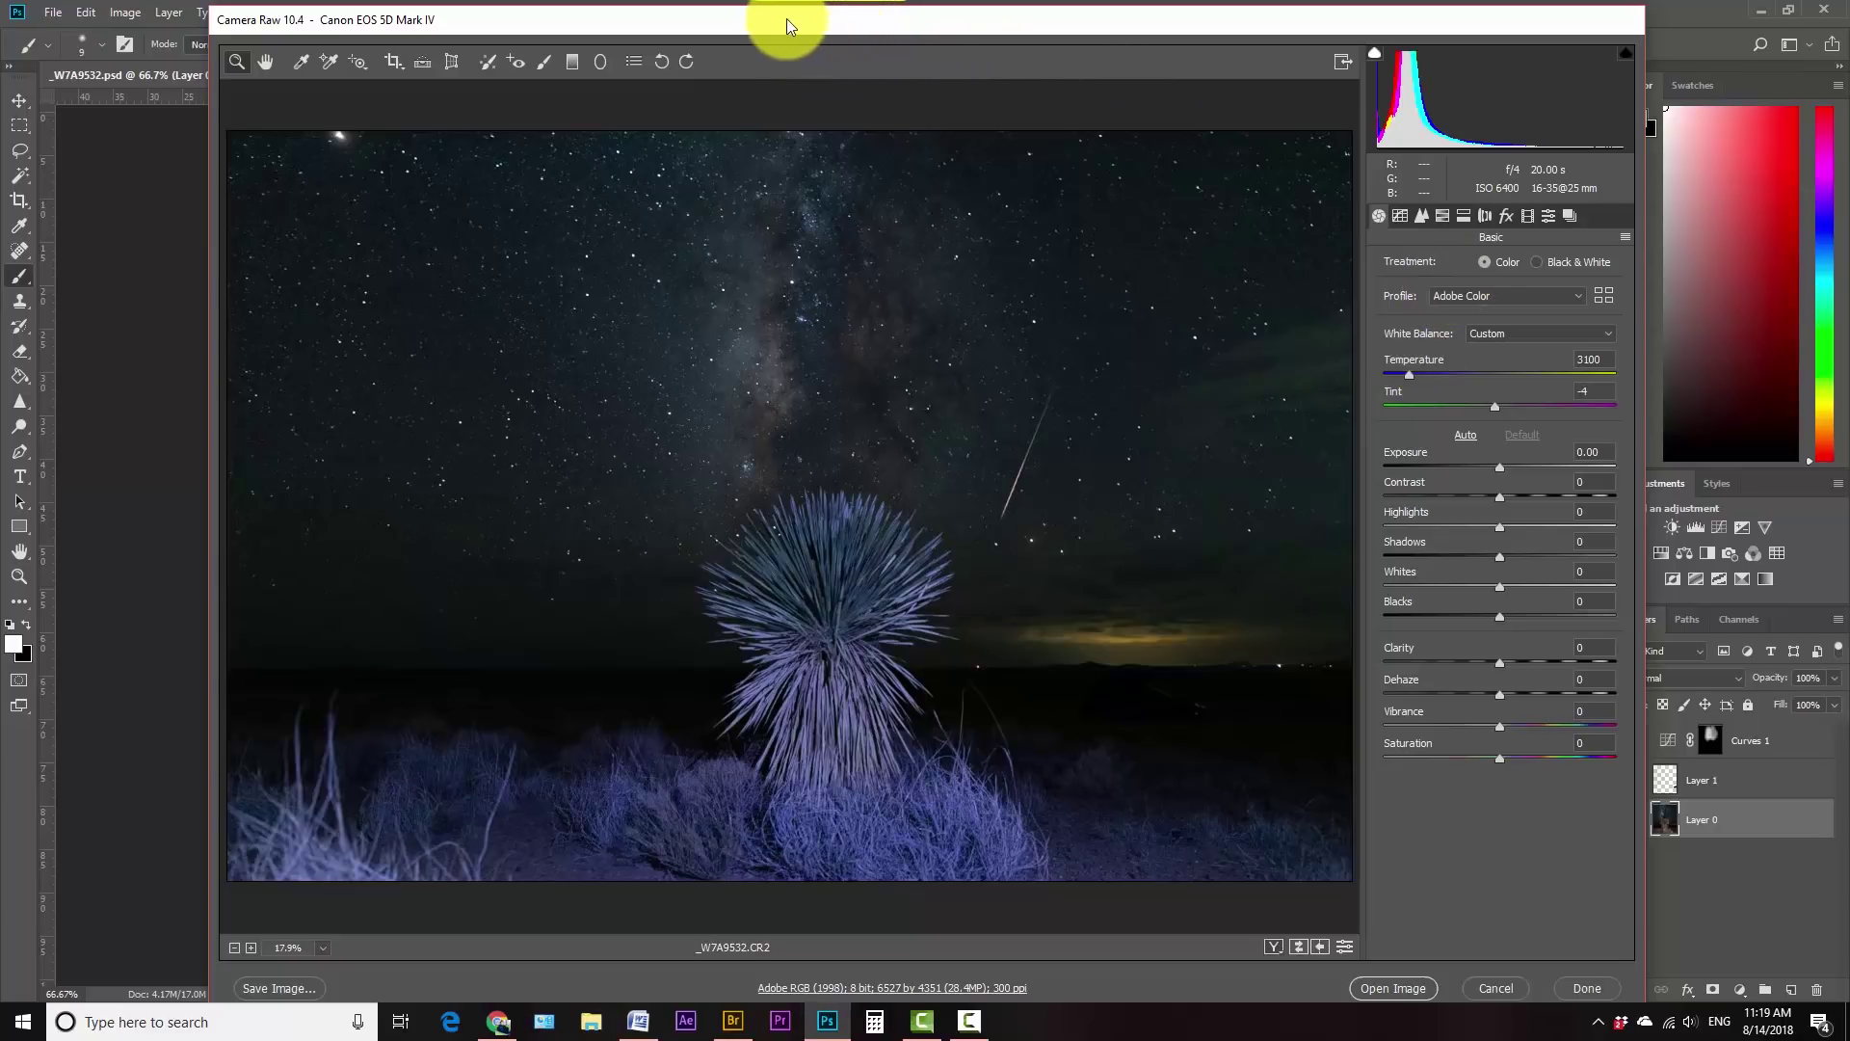
- Activate the Adjustment Brush and set its size to 6 and its feather to 65
{"action": "left_click", "coordinate": [542, 62]}
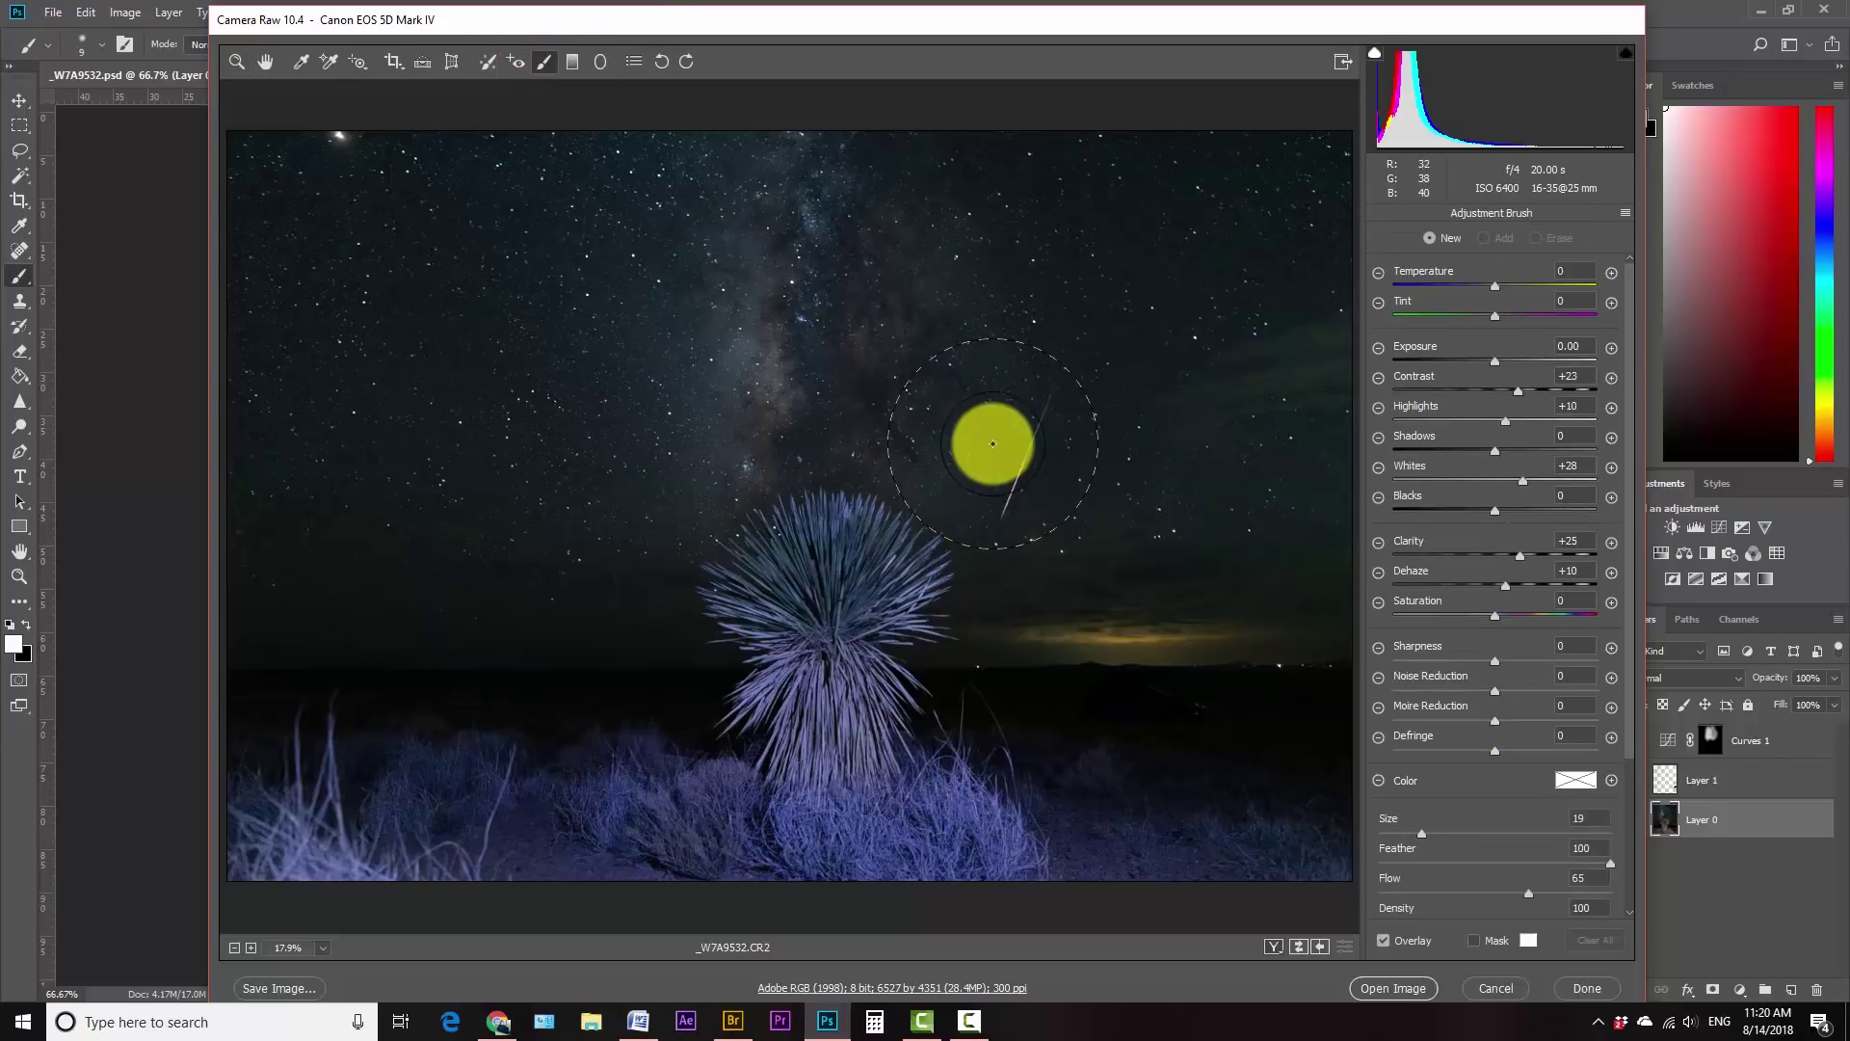
{"action": "key", "text": "bracketleft"}
{"action": "key", "text": "bracketleft"}
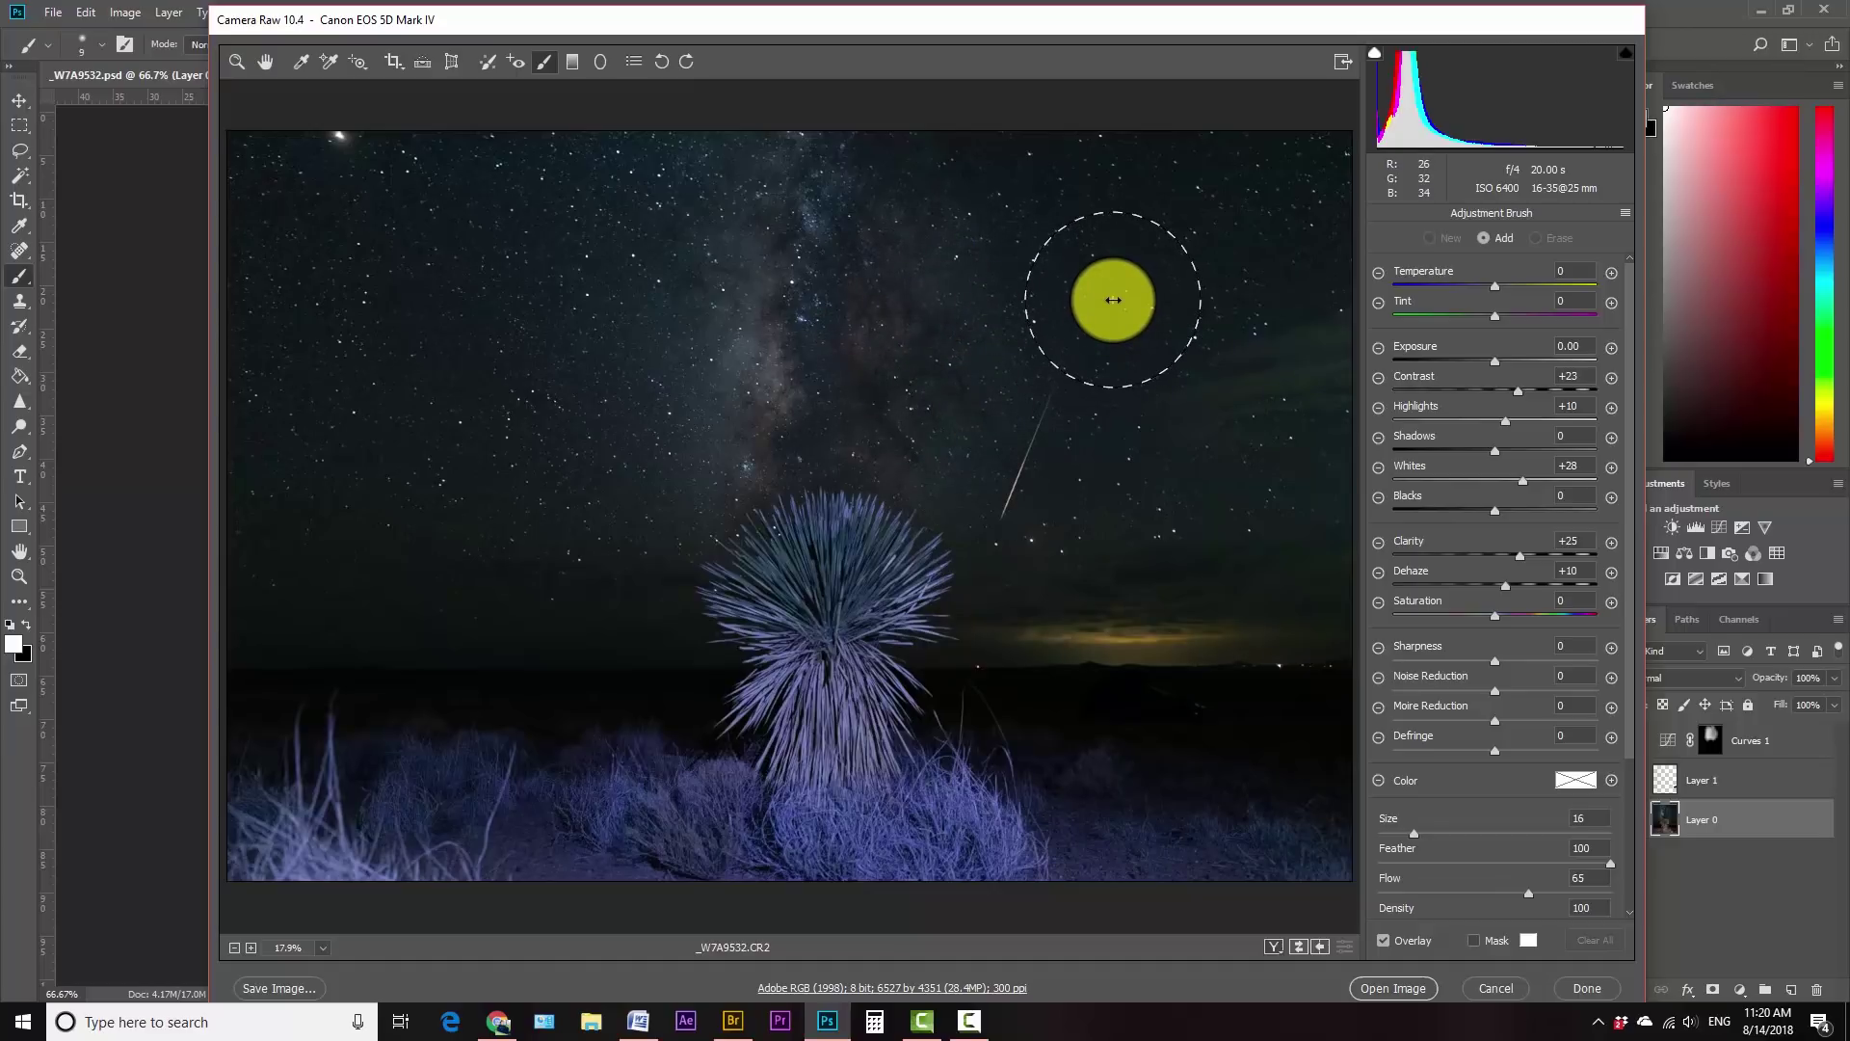
{"action": "mouse_move", "coordinate": [1109, 301]}
{"action": "left_mouse_down"}
{"action": "mouse_move", "coordinate": [1074, 302]}
{"action": "mouse_move", "coordinate": [1127, 285]}
{"action": "mouse_move", "coordinate": [1090, 298]}
{"action": "mouse_move", "coordinate": [1107, 293]}
{"action": "left_mouse_up"}
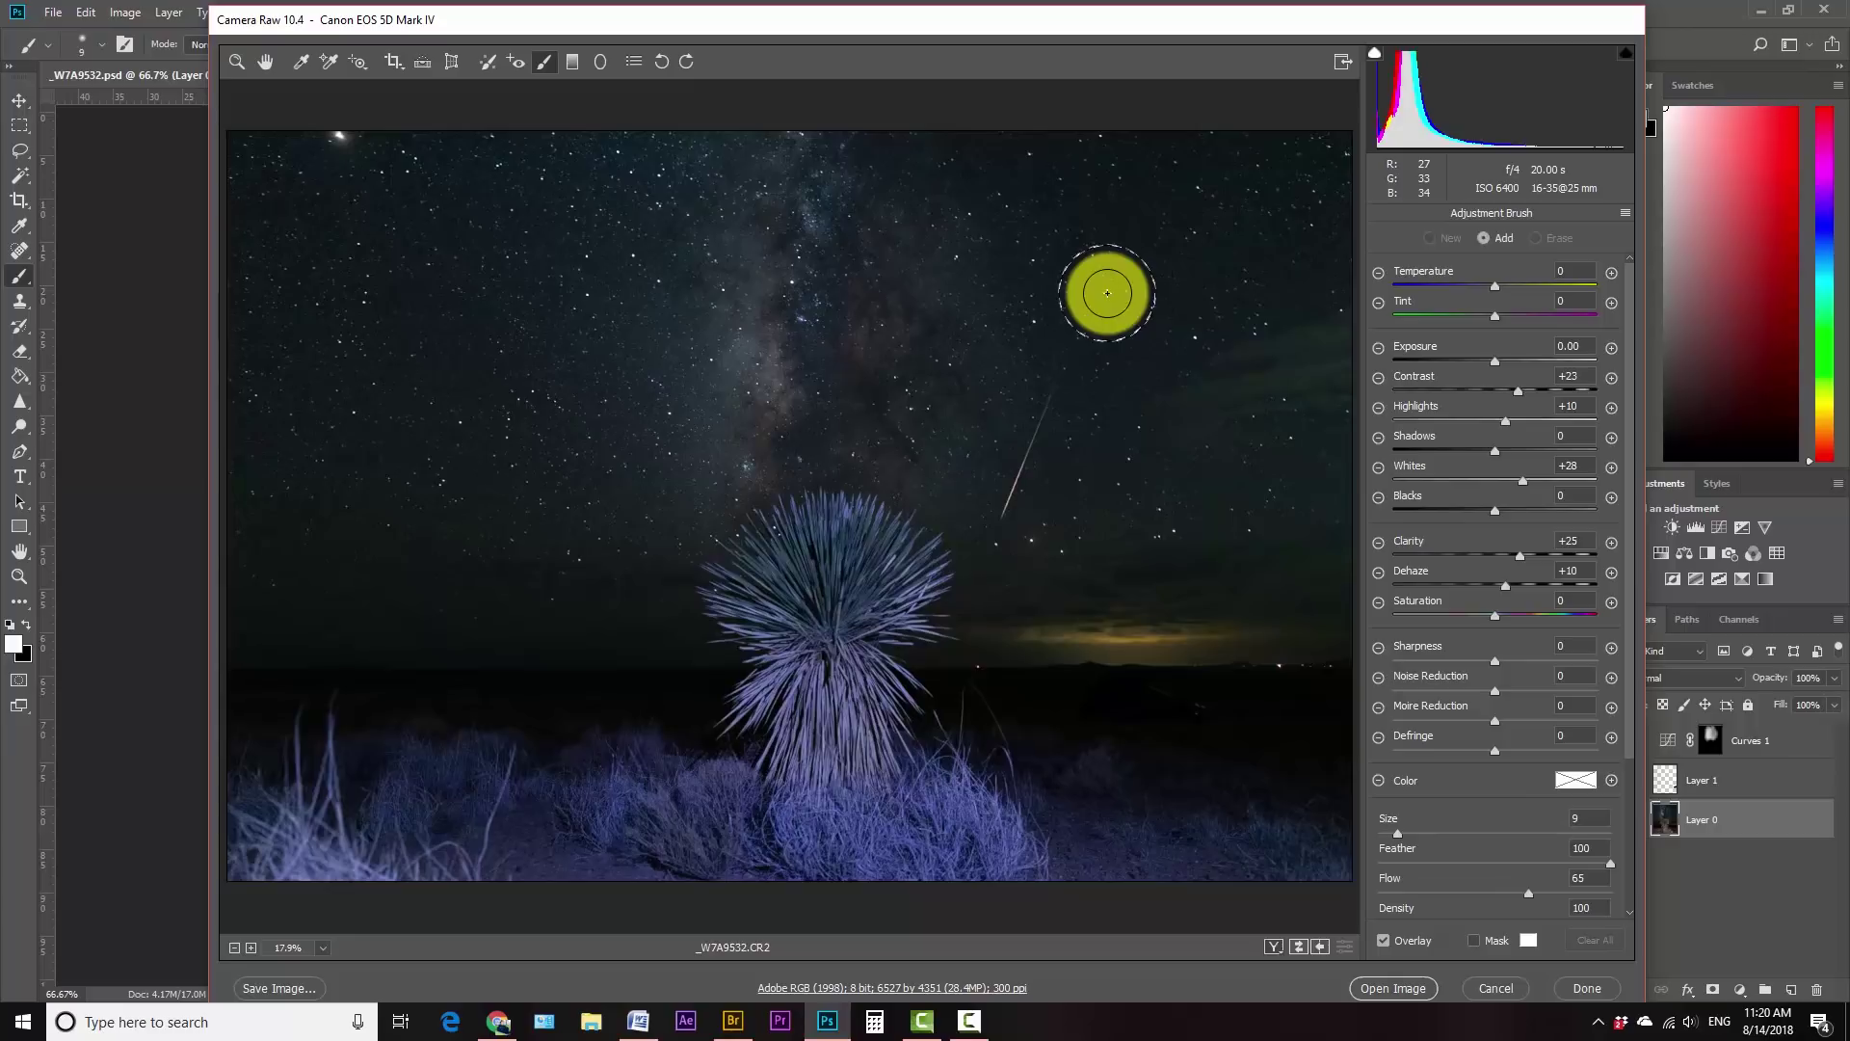
{"action": "left_click_drag", "start_coordinate": [1107, 292], "coordinate": [1123, 283]}
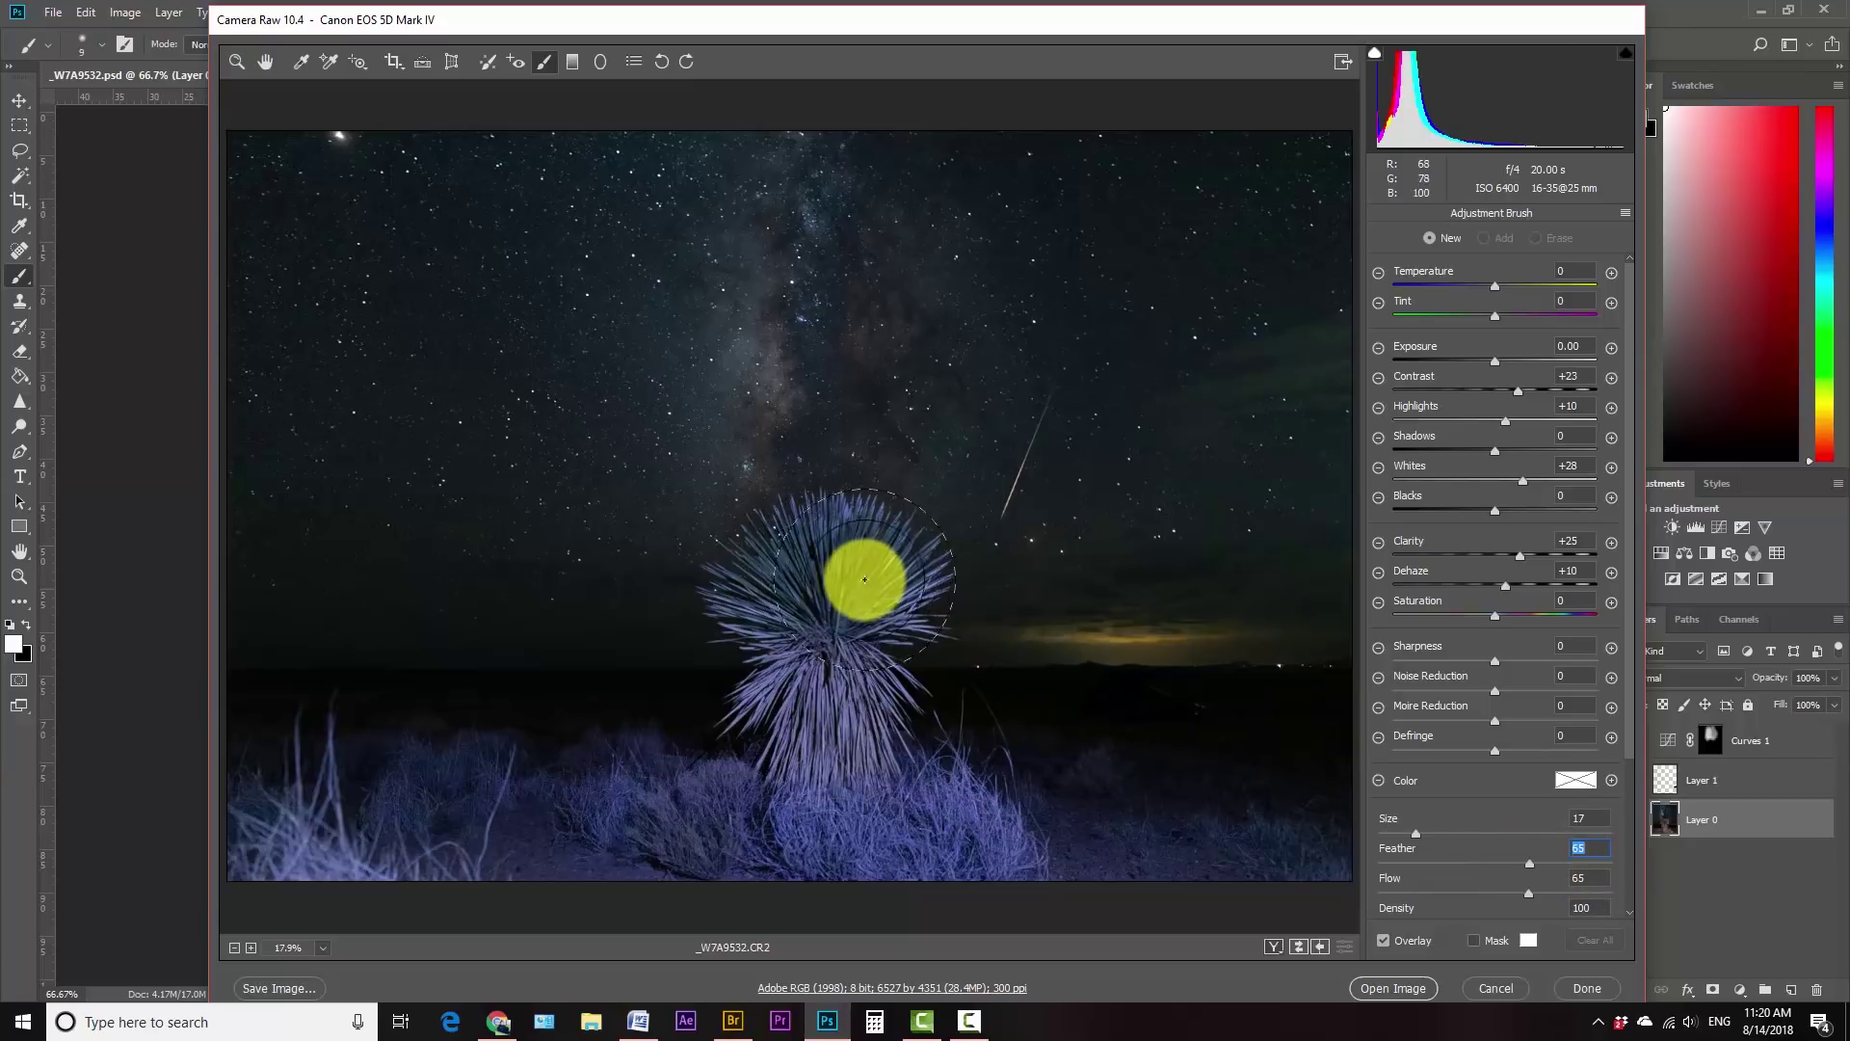
{"action": "key", "text": "["}
{"action": "key", "text": "["}
{"action": "key", "text": "["}
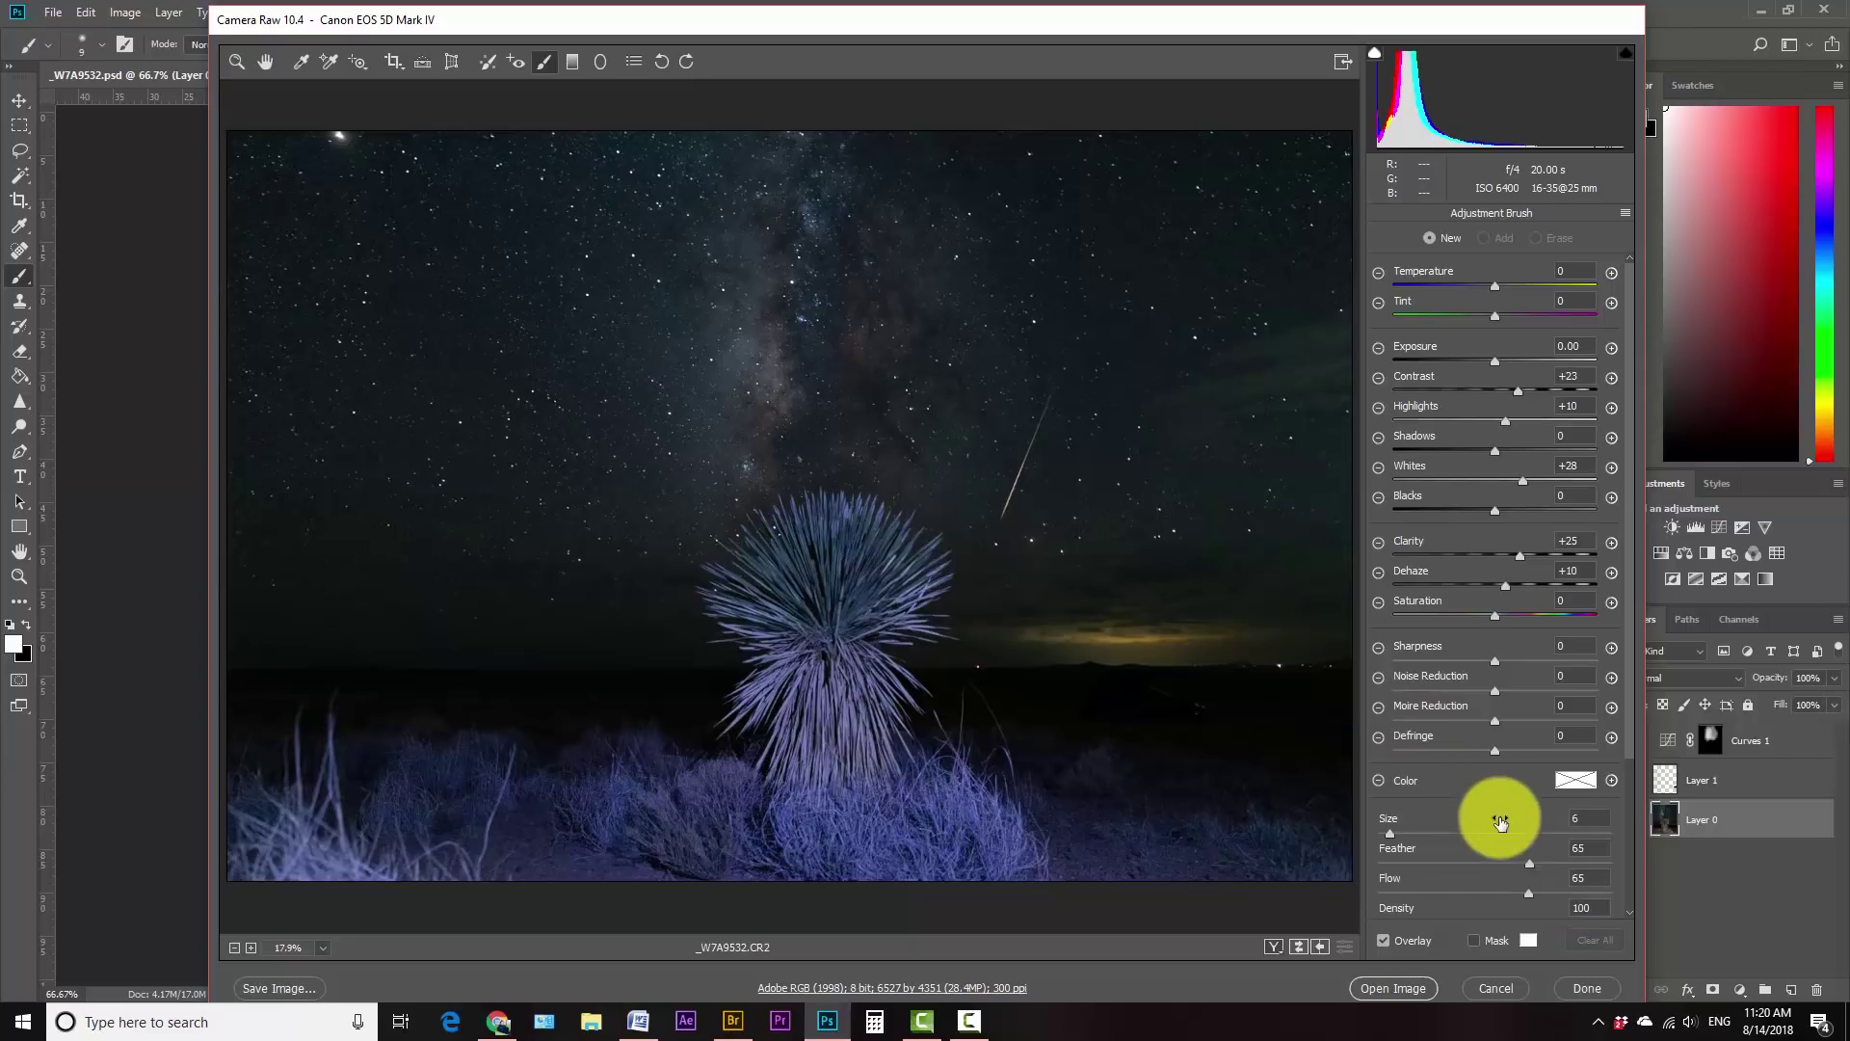
- Reset the brush adjustments to only Temperature +25 and paint over the yucca and foreground with a size 9 brush
{"action": "left_click", "coordinate": [1611, 275]}
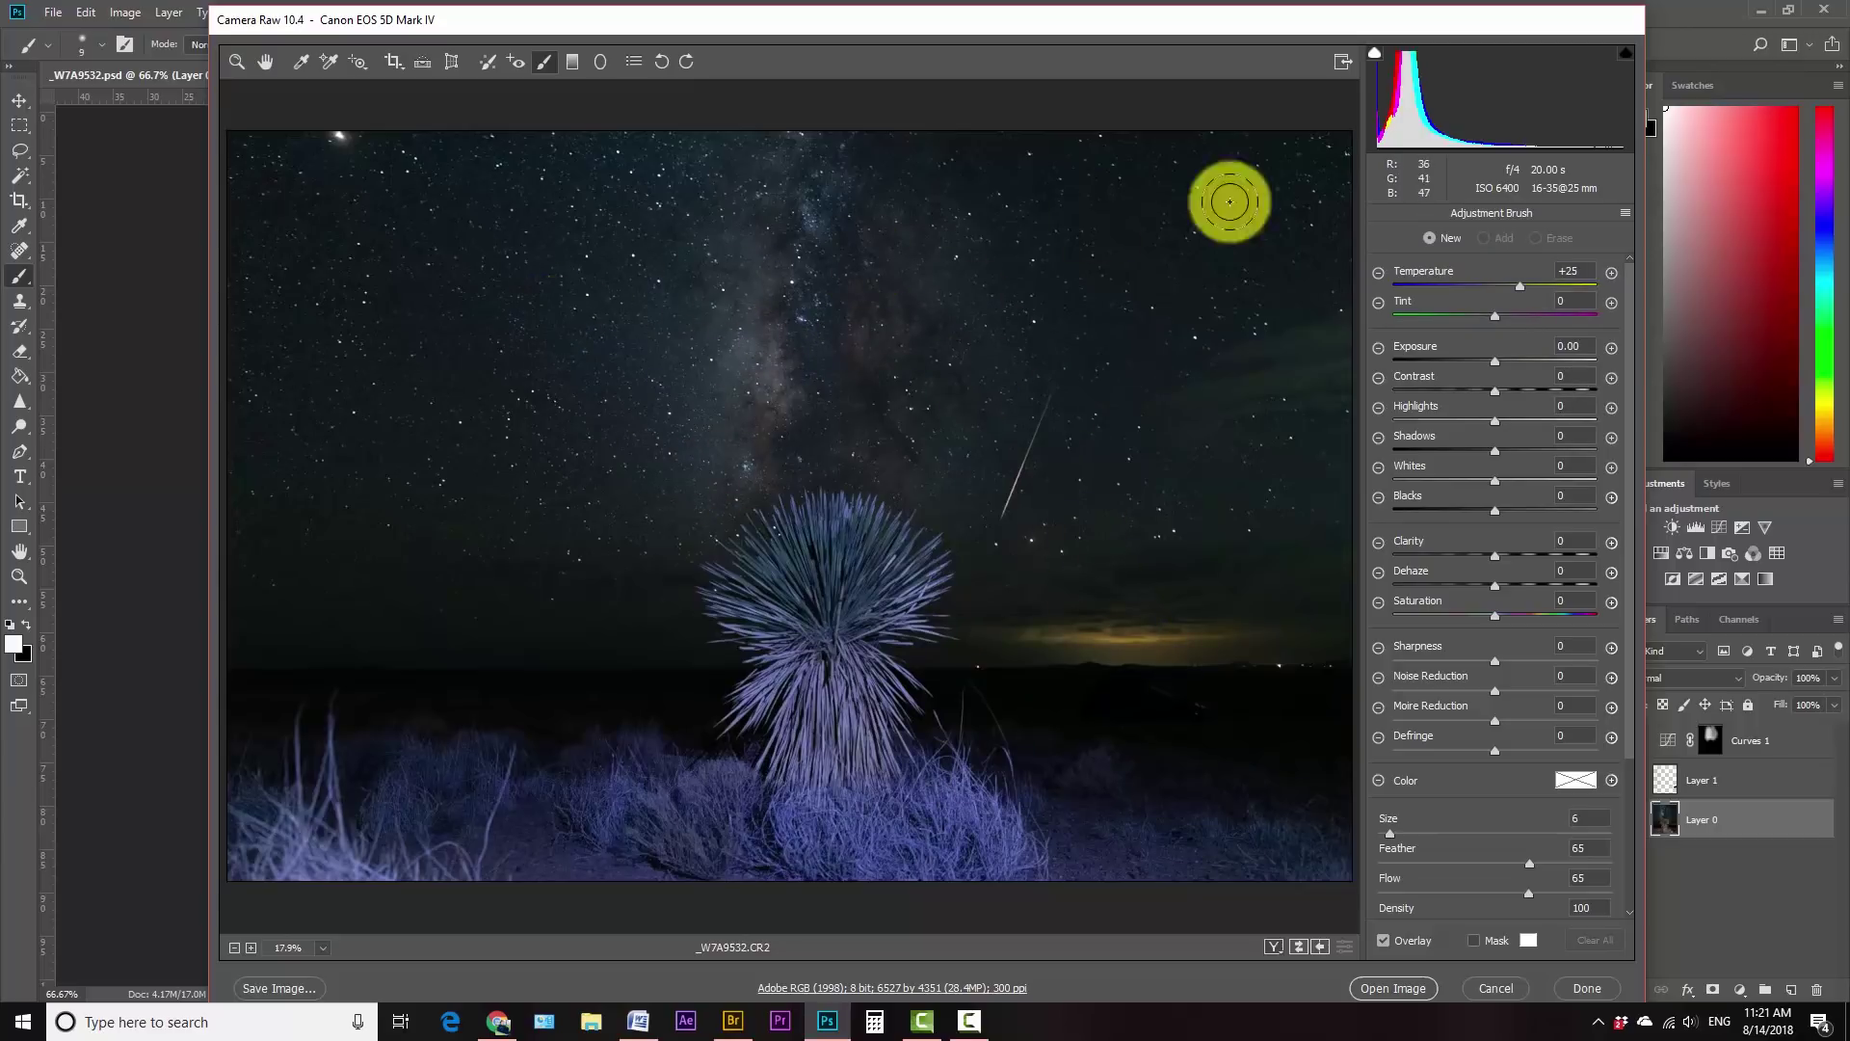
{"action": "key", "text": "bracketright"}
{"action": "key", "text": "bracketright"}
{"action": "key", "text": "bracketright"}
{"action": "mouse_move", "coordinate": [832, 602]}
{"action": "left_mouse_down"}
{"action": "mouse_move", "coordinate": [821, 715]}
{"action": "mouse_move", "coordinate": [797, 731]}
{"action": "left_mouse_up"}
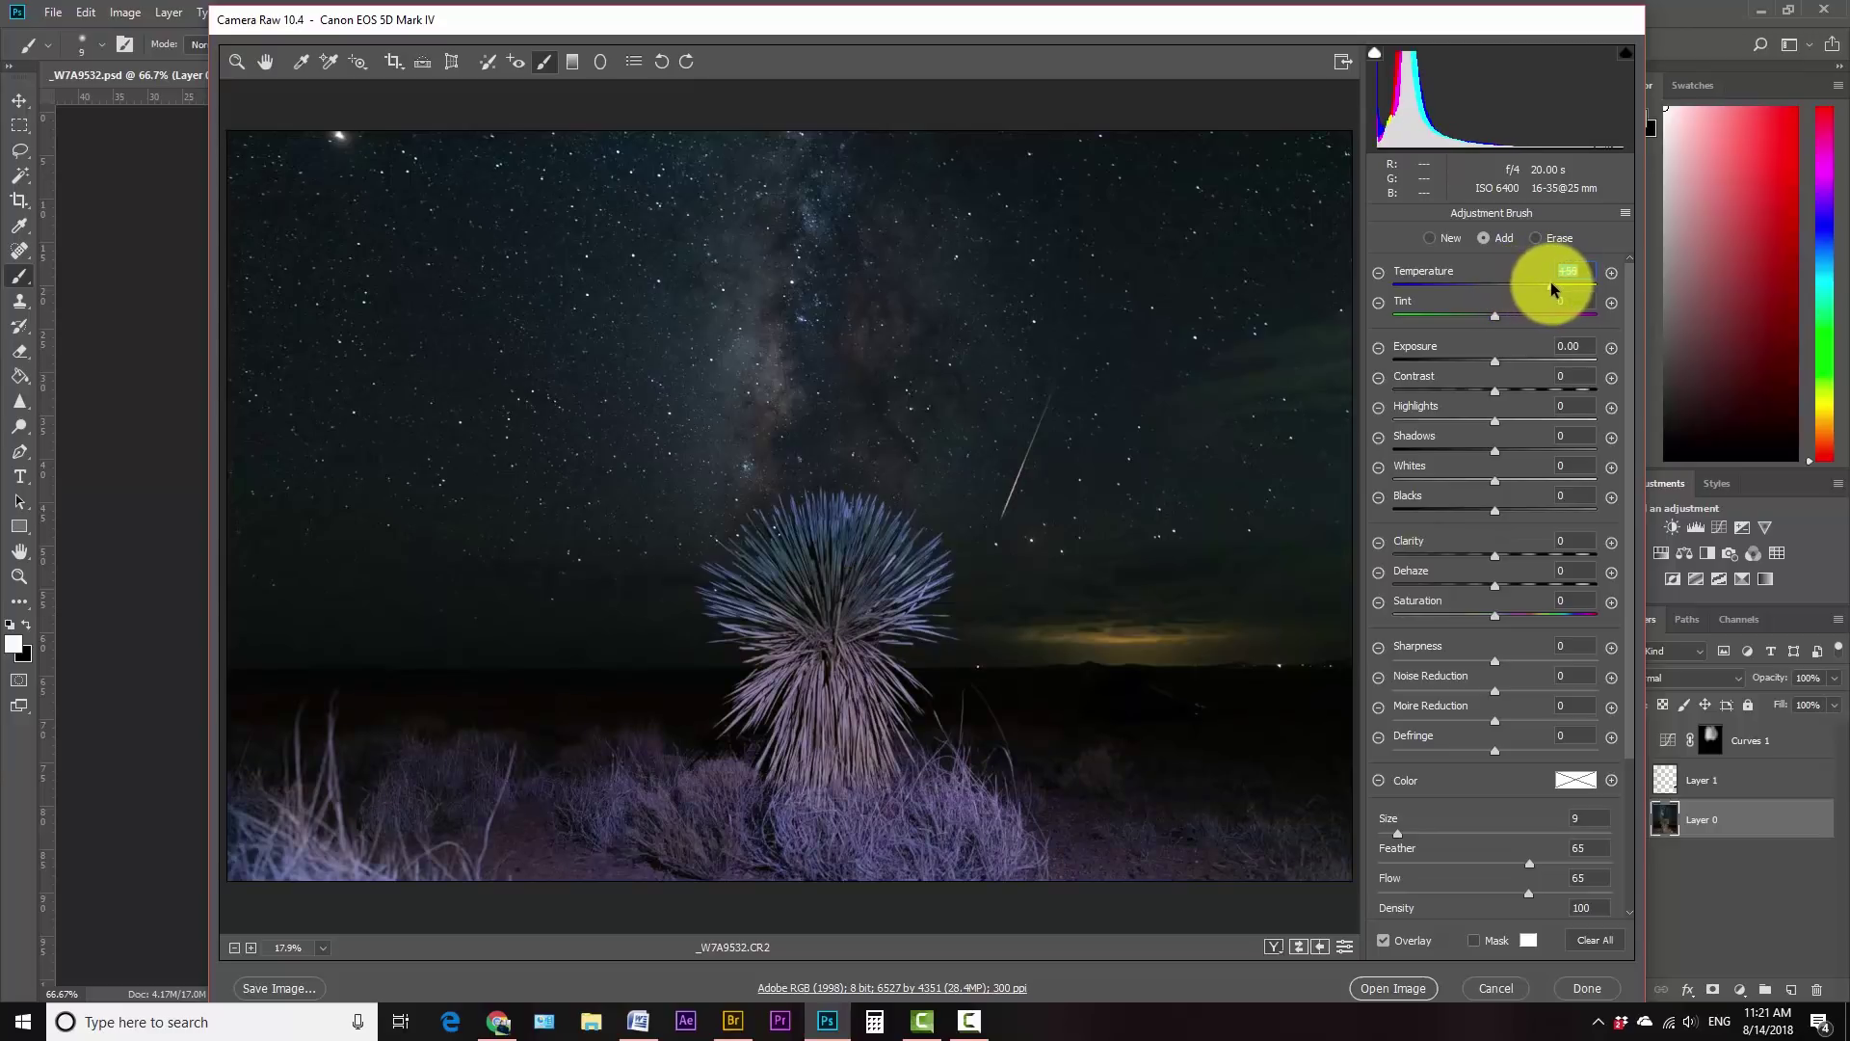
- Set the painted adjustment's temperature to +83 and its tint to -21
{"action": "left_click_drag", "start_coordinate": [1540, 281], "coordinate": [1538, 281]}
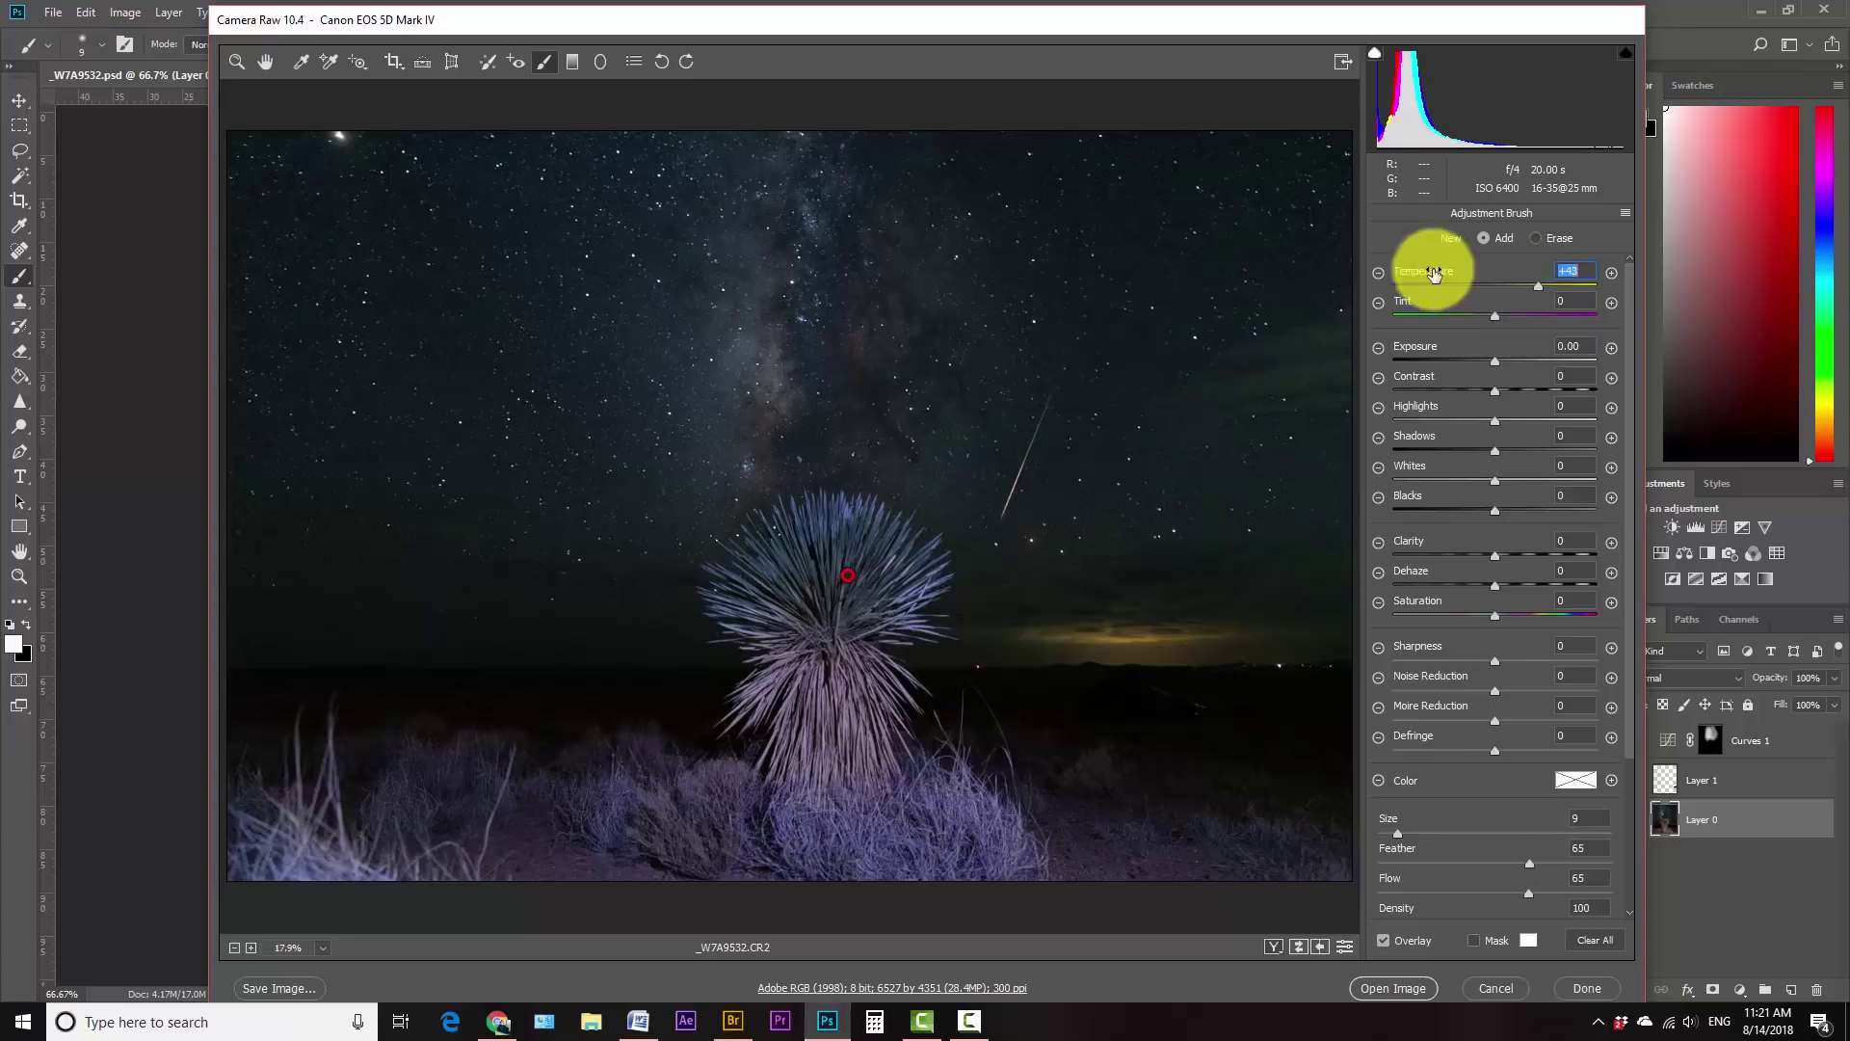
{"action": "left_click_drag", "start_coordinate": [1494, 314], "coordinate": [1468, 316]}
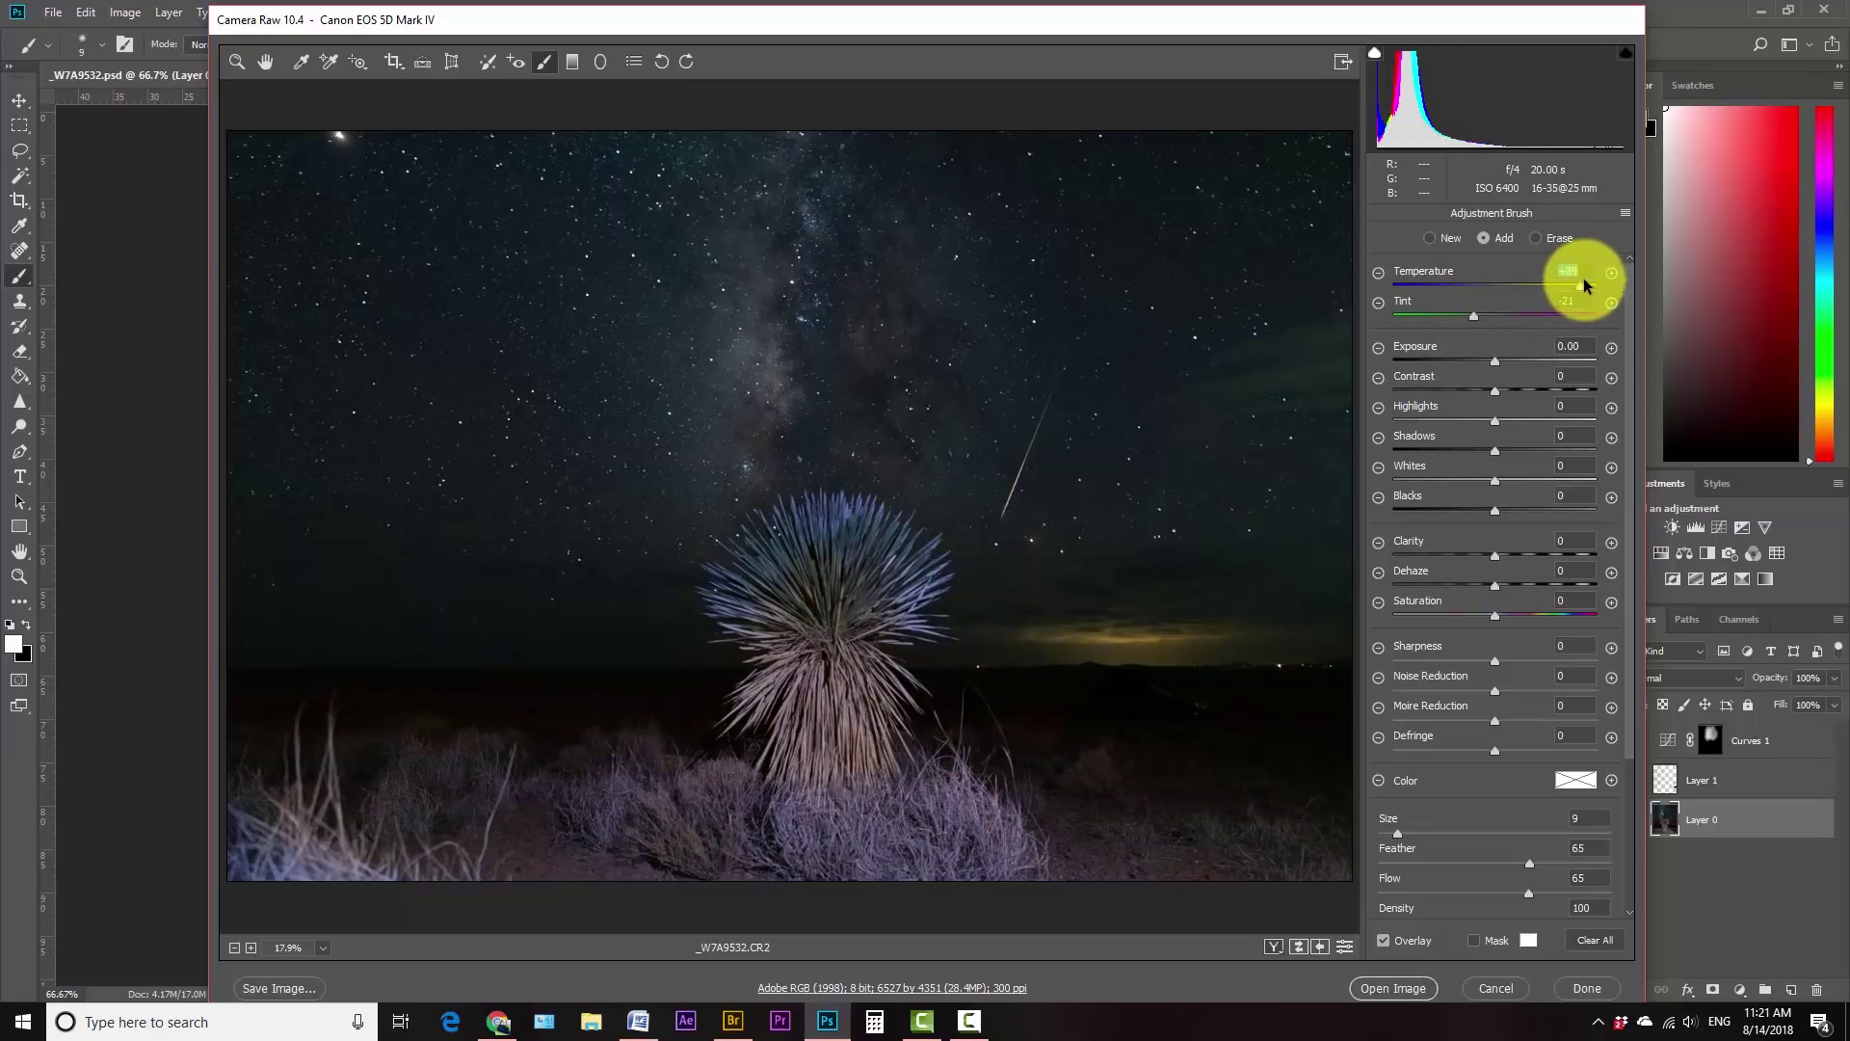
{"action": "left_click_drag", "start_coordinate": [1581, 276], "coordinate": [1582, 275]}
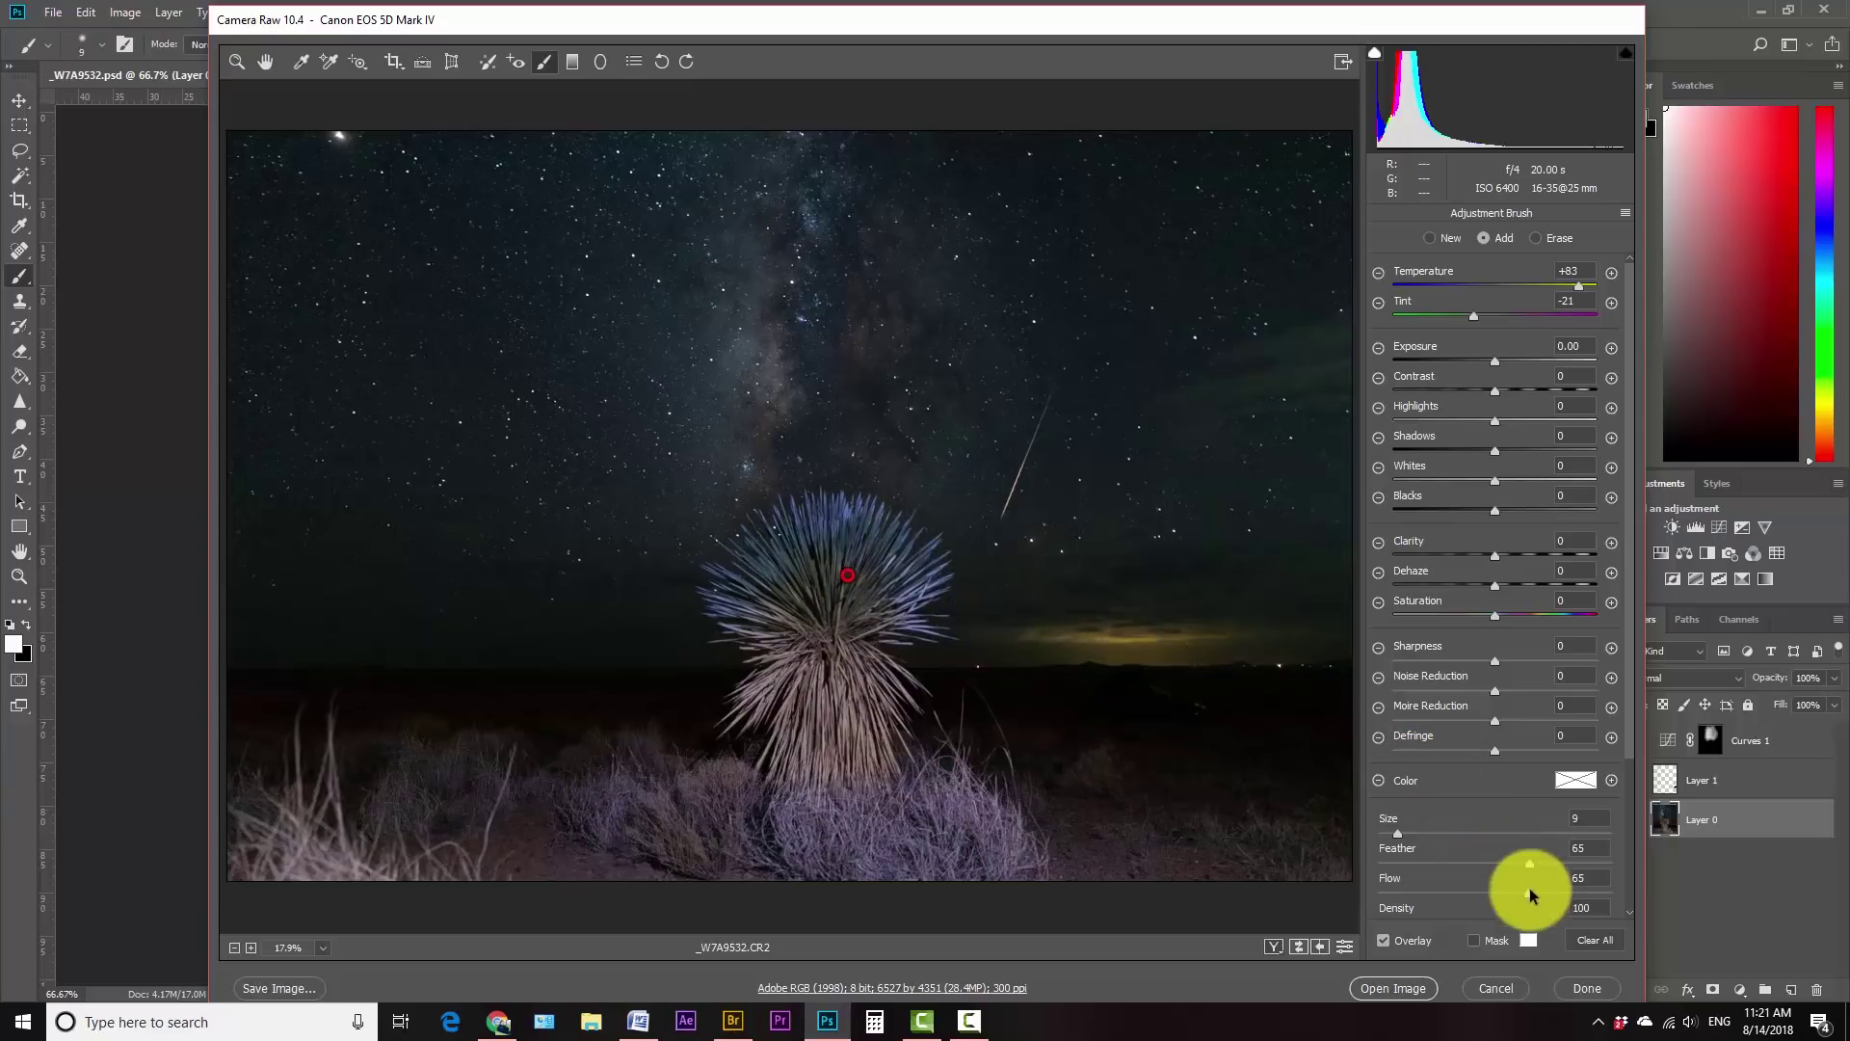
- Show the brush mask and paint it onto the leaf spikes at the top middle of the yucca with a size 2 to 3 brush
{"action": "left_click", "coordinate": [1474, 939]}
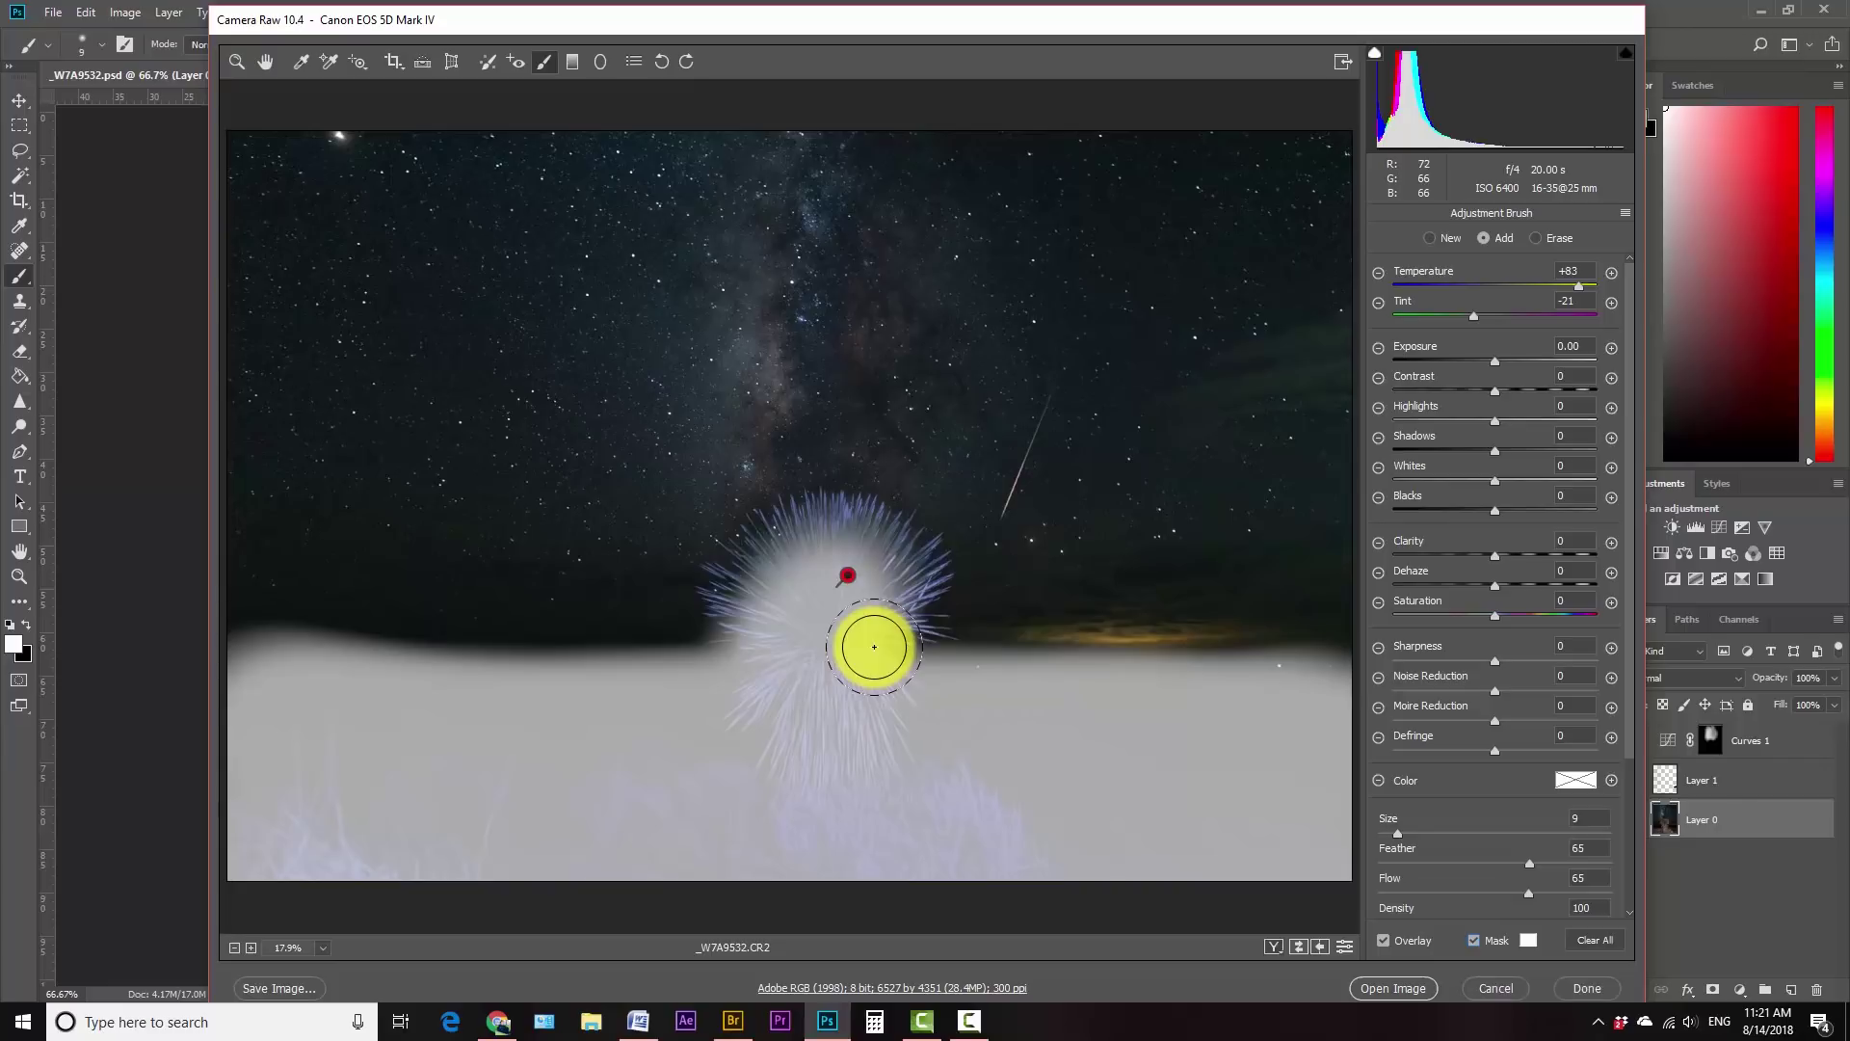
{"action": "scroll", "coordinate": [887, 632], "scroll_direction": "up", "scroll_amount": 3}
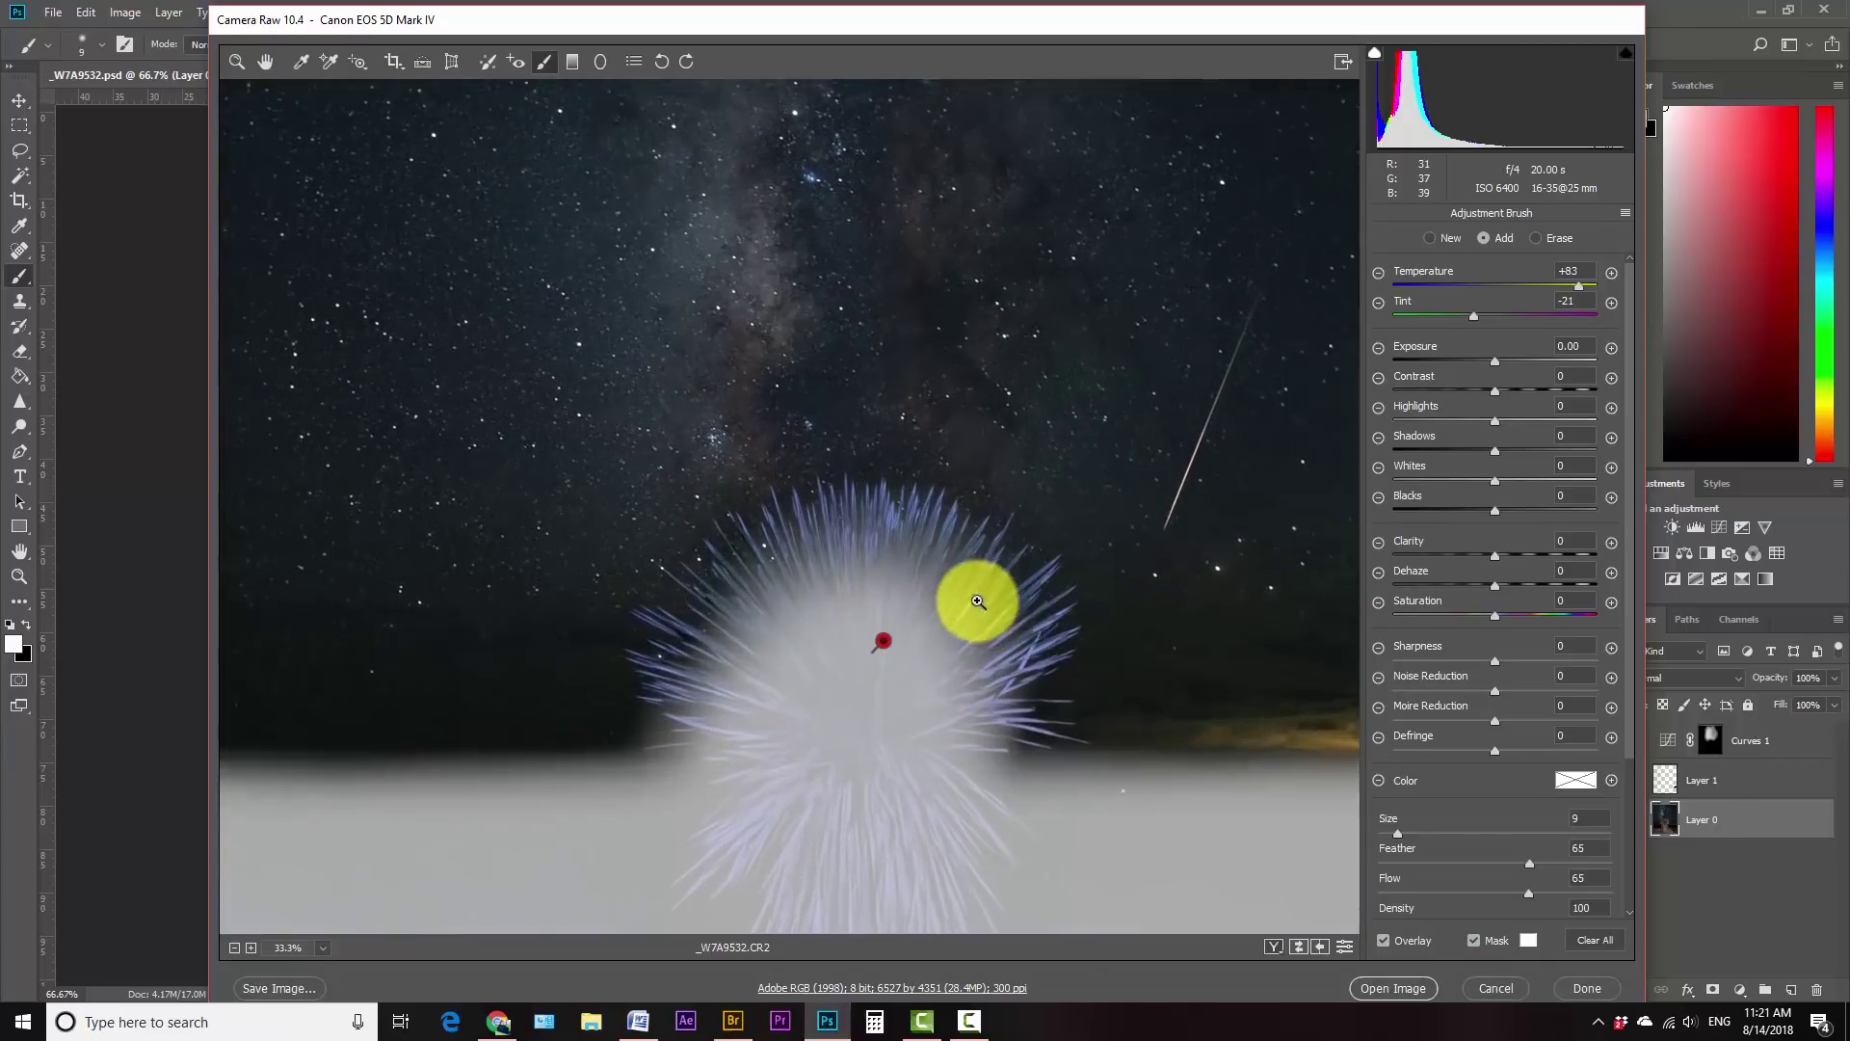
{"action": "scroll", "coordinate": [1039, 604], "scroll_direction": "up", "scroll_amount": 2}
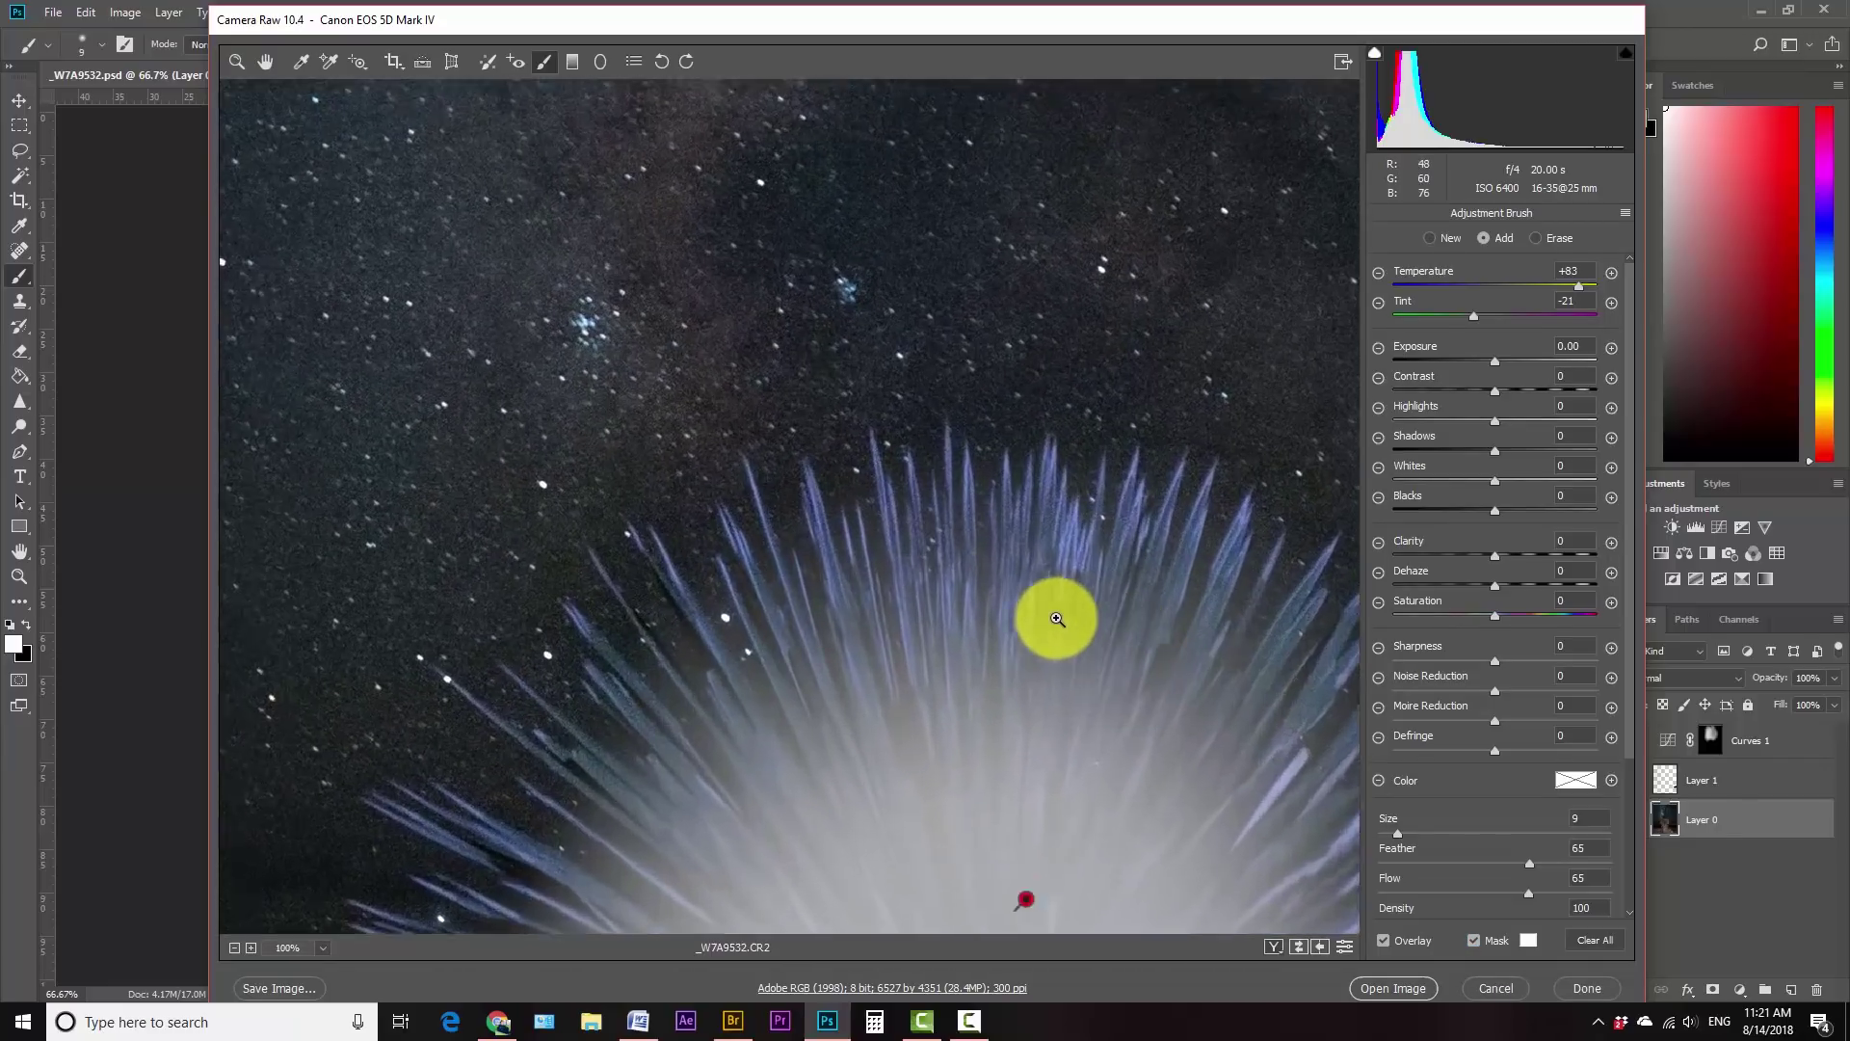
{"action": "left_click_drag", "start_coordinate": [1127, 632], "coordinate": [844, 408]}
{"action": "left_click_drag", "start_coordinate": [977, 517], "coordinate": [838, 483]}
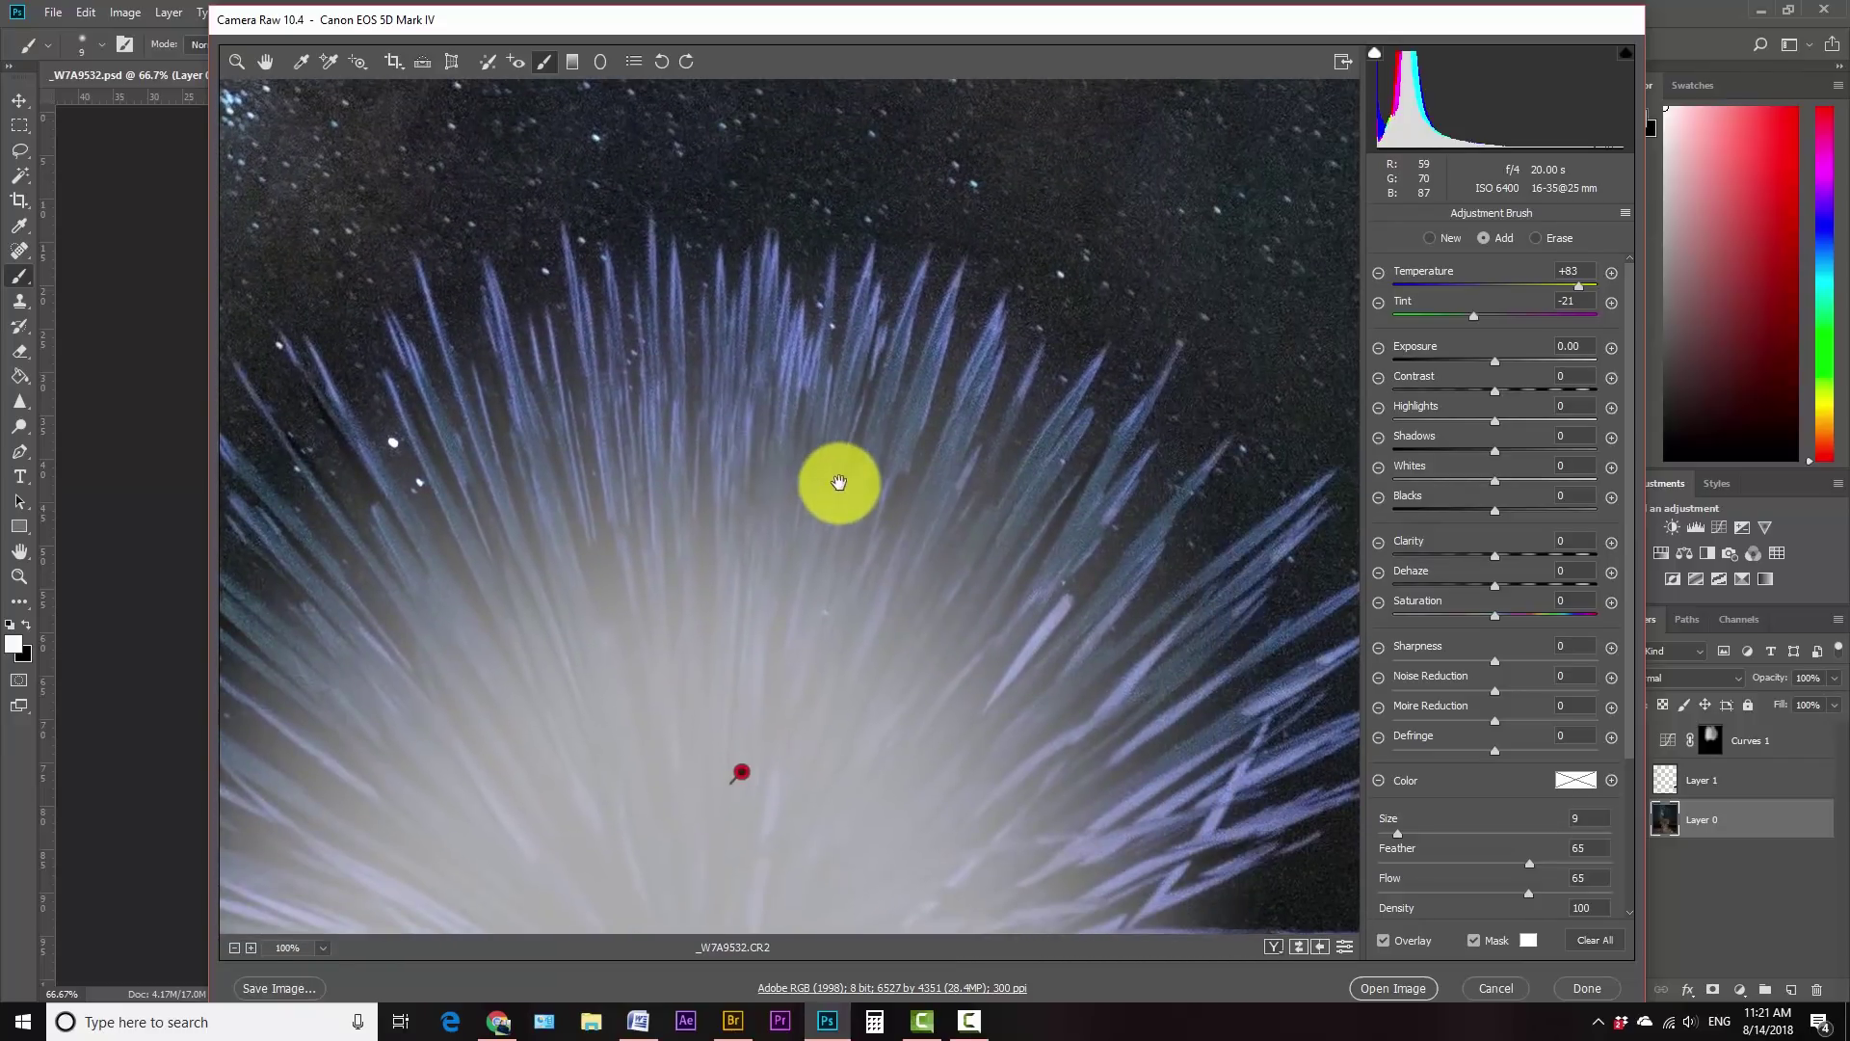
{"action": "key", "text": "bracketleft"}
{"action": "key", "text": "bracketleft"}
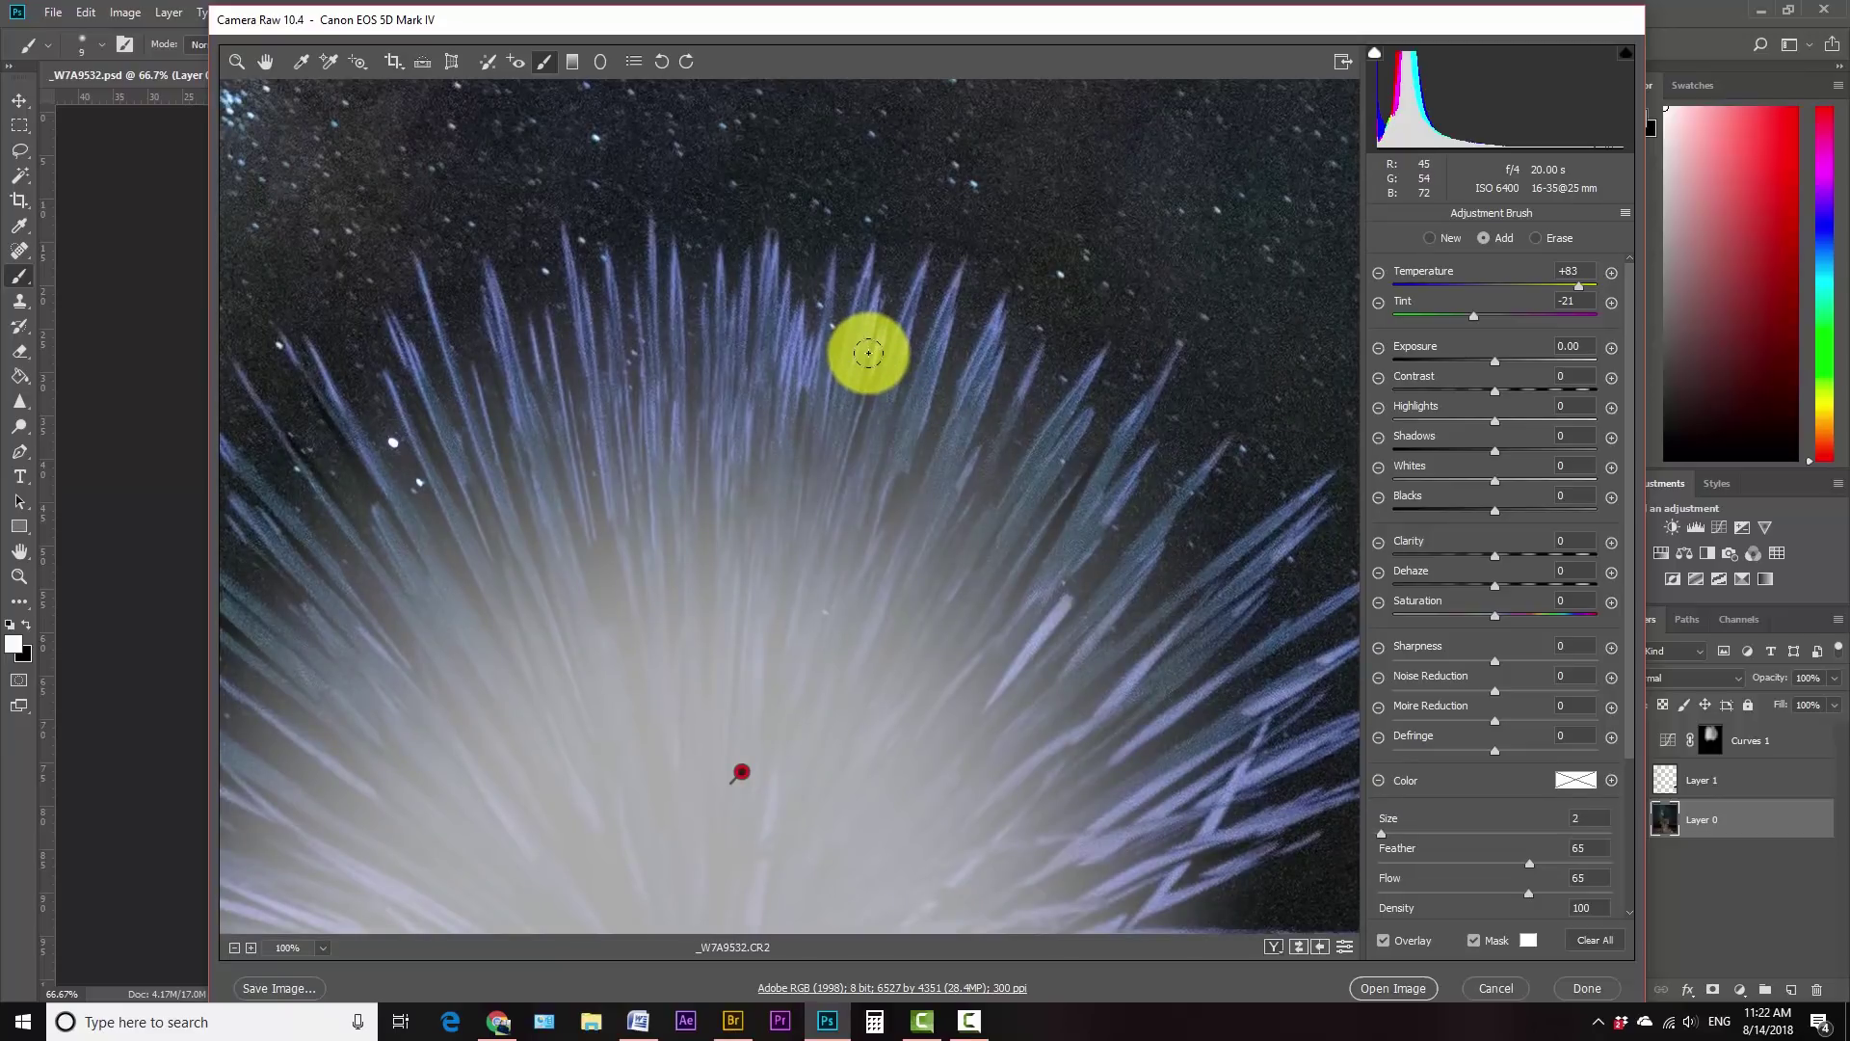
{"action": "mouse_move", "coordinate": [865, 339]}
{"action": "left_mouse_down"}
{"action": "mouse_move", "coordinate": [802, 612]}
{"action": "mouse_move", "coordinate": [804, 412]}
{"action": "mouse_move", "coordinate": [775, 579]}
{"action": "left_mouse_up"}
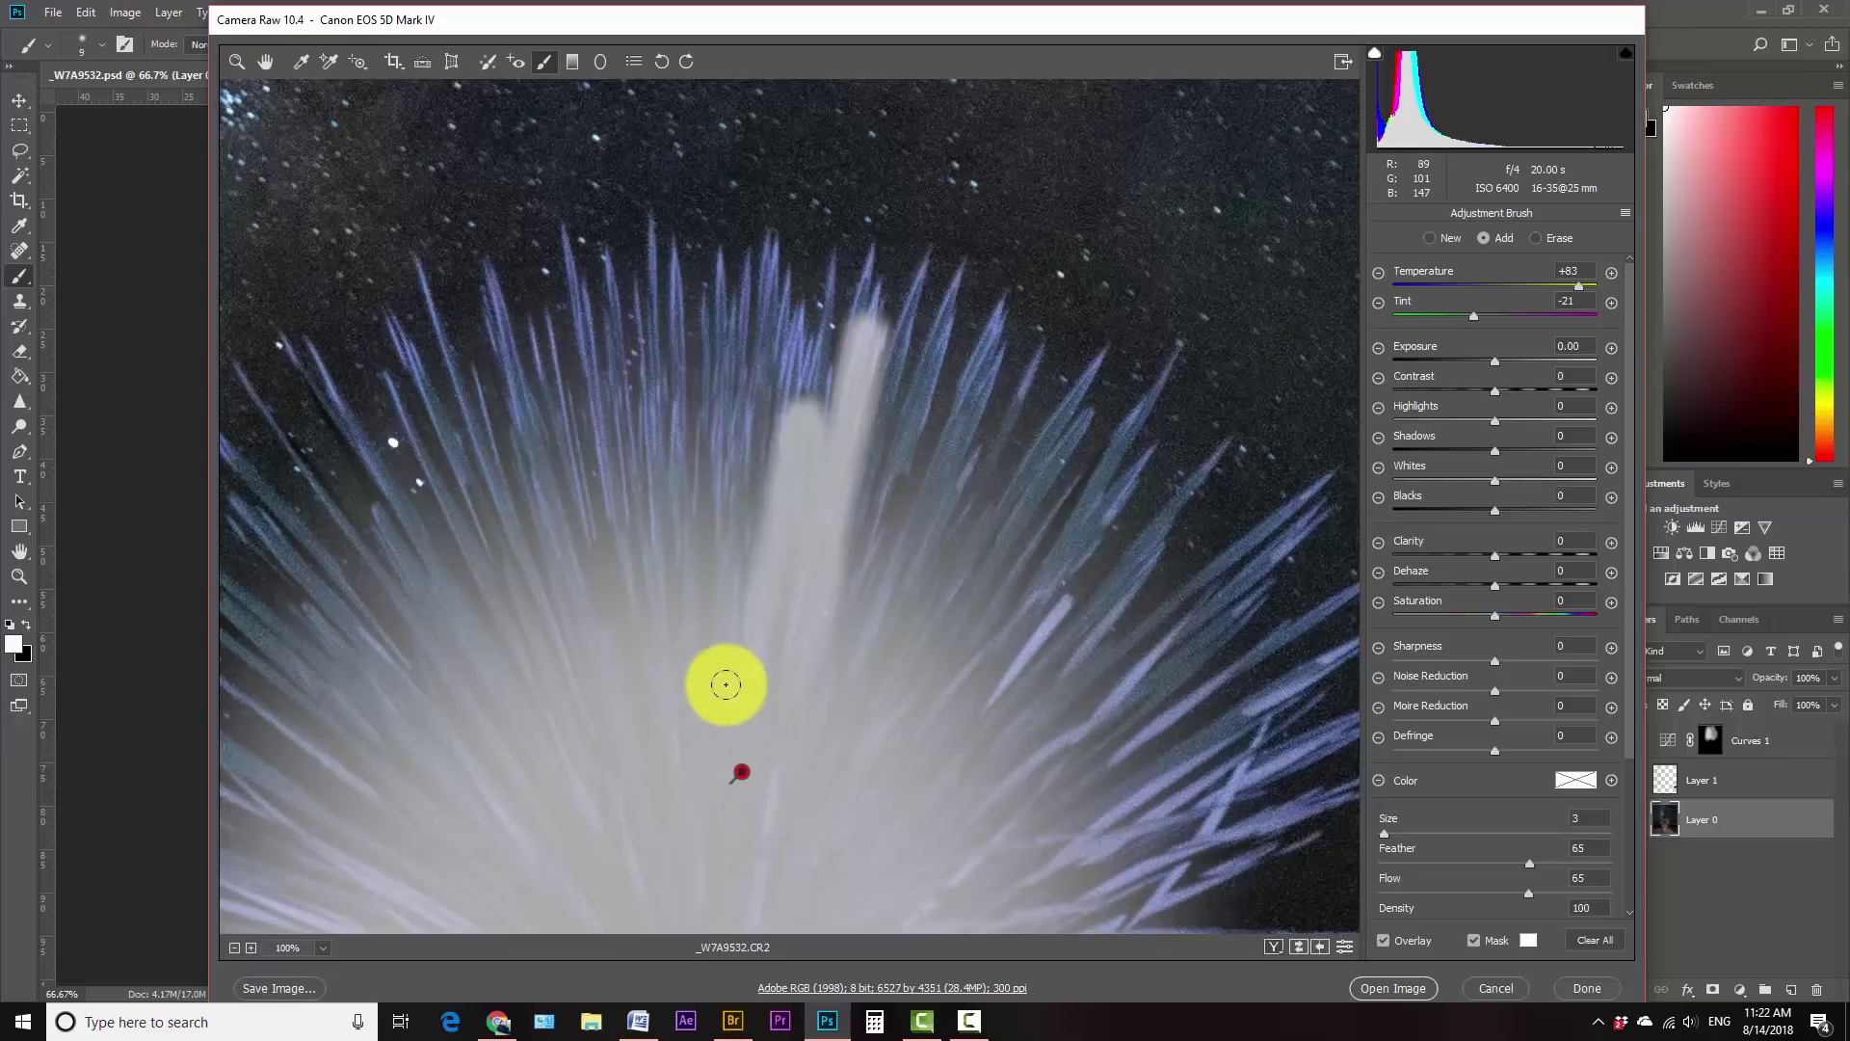
- Extend the mask over the rest of the yucca's crown with a size 9 brush and trace its outer leaves at sizes 3 and 1, feather 100
{"action": "key", "text": "bracketright"}
{"action": "key", "text": "bracketright"}
{"action": "key", "text": "bracketright"}
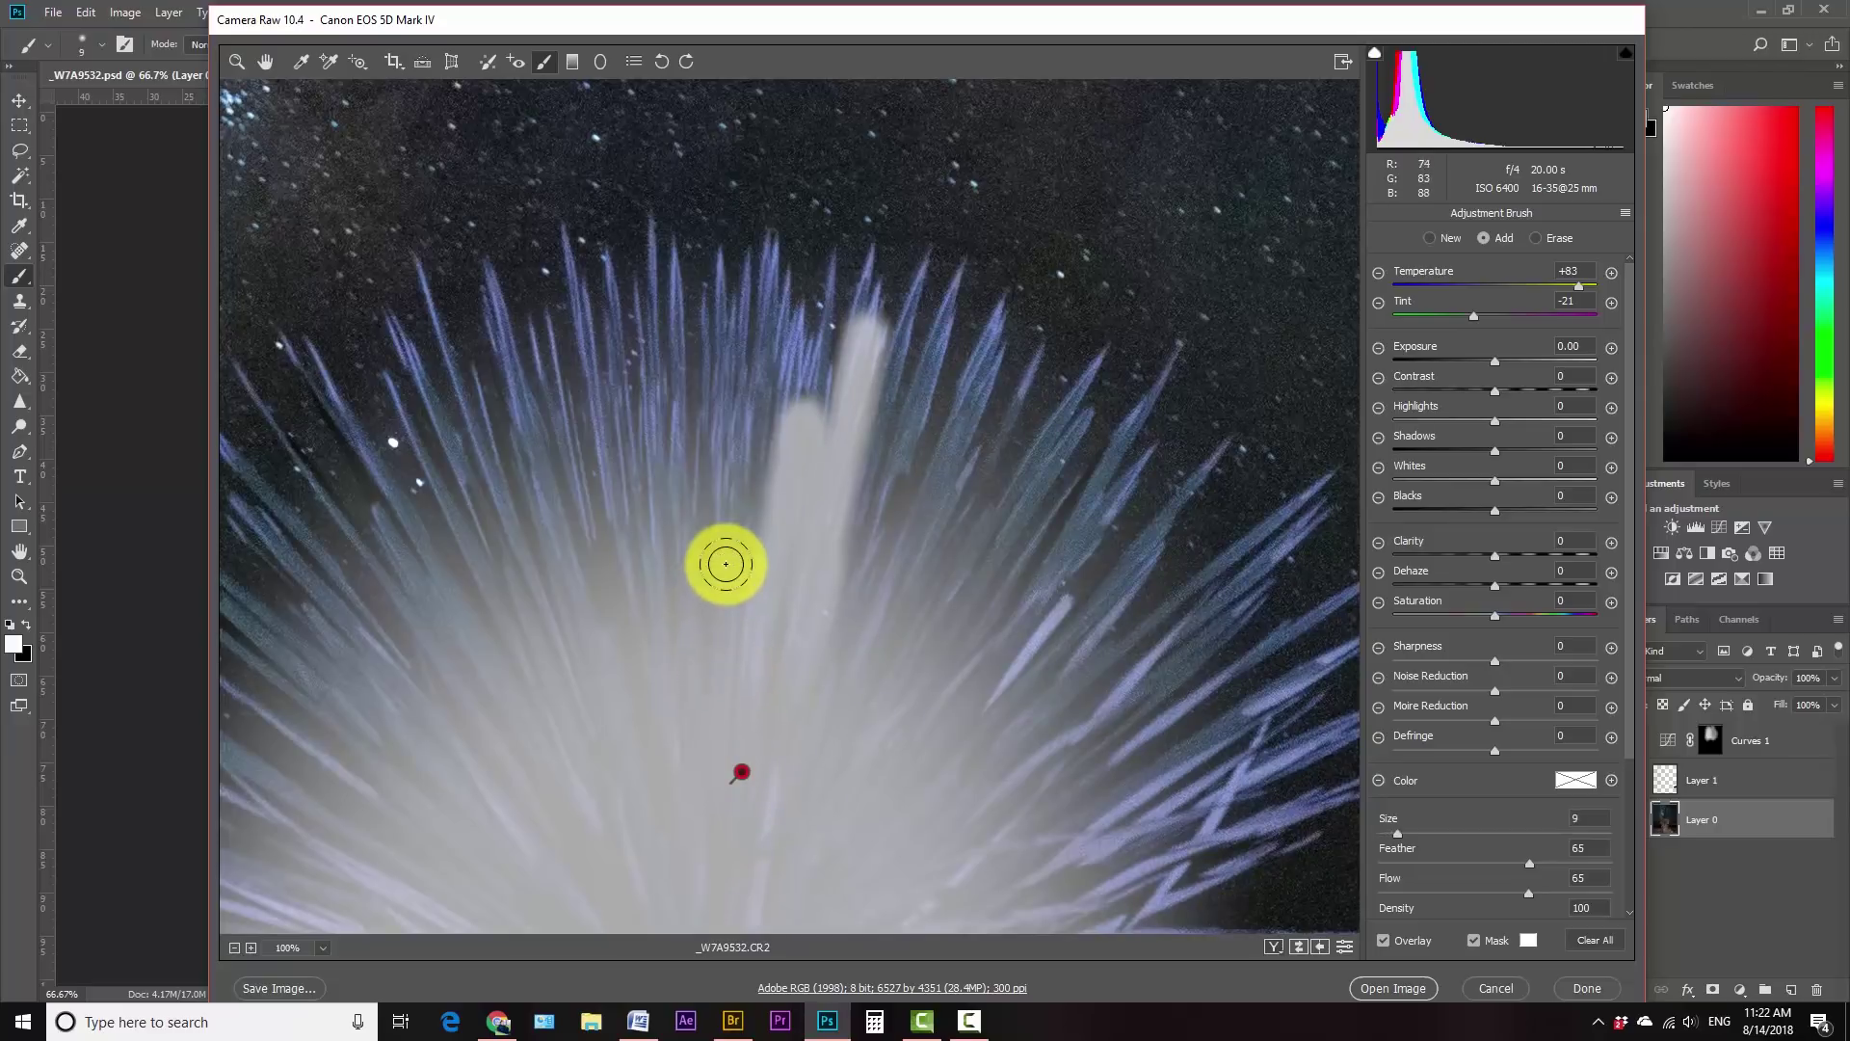
{"action": "left_click_drag", "start_coordinate": [959, 271], "coordinate": [914, 386]}
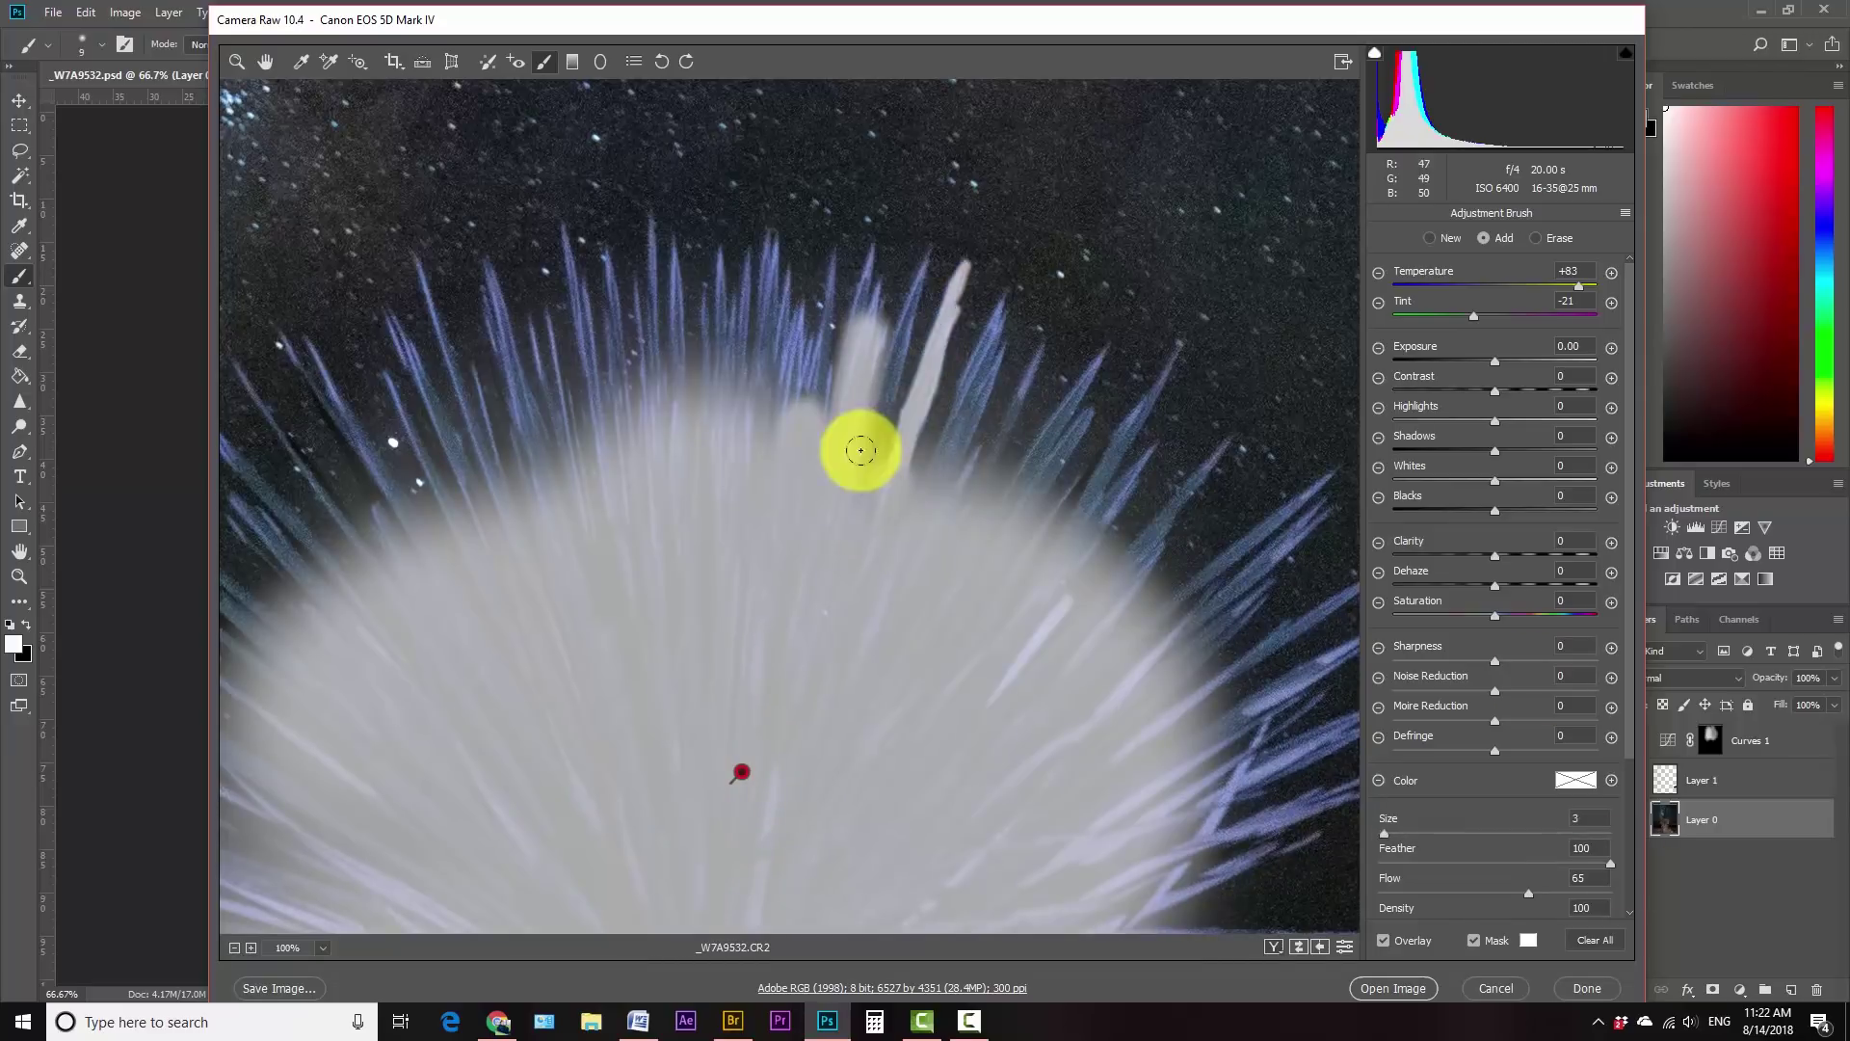
{"action": "left_click_drag", "start_coordinate": [1178, 347], "coordinate": [1060, 491]}
{"action": "left_click_drag", "start_coordinate": [966, 380], "coordinate": [1239, 702]}
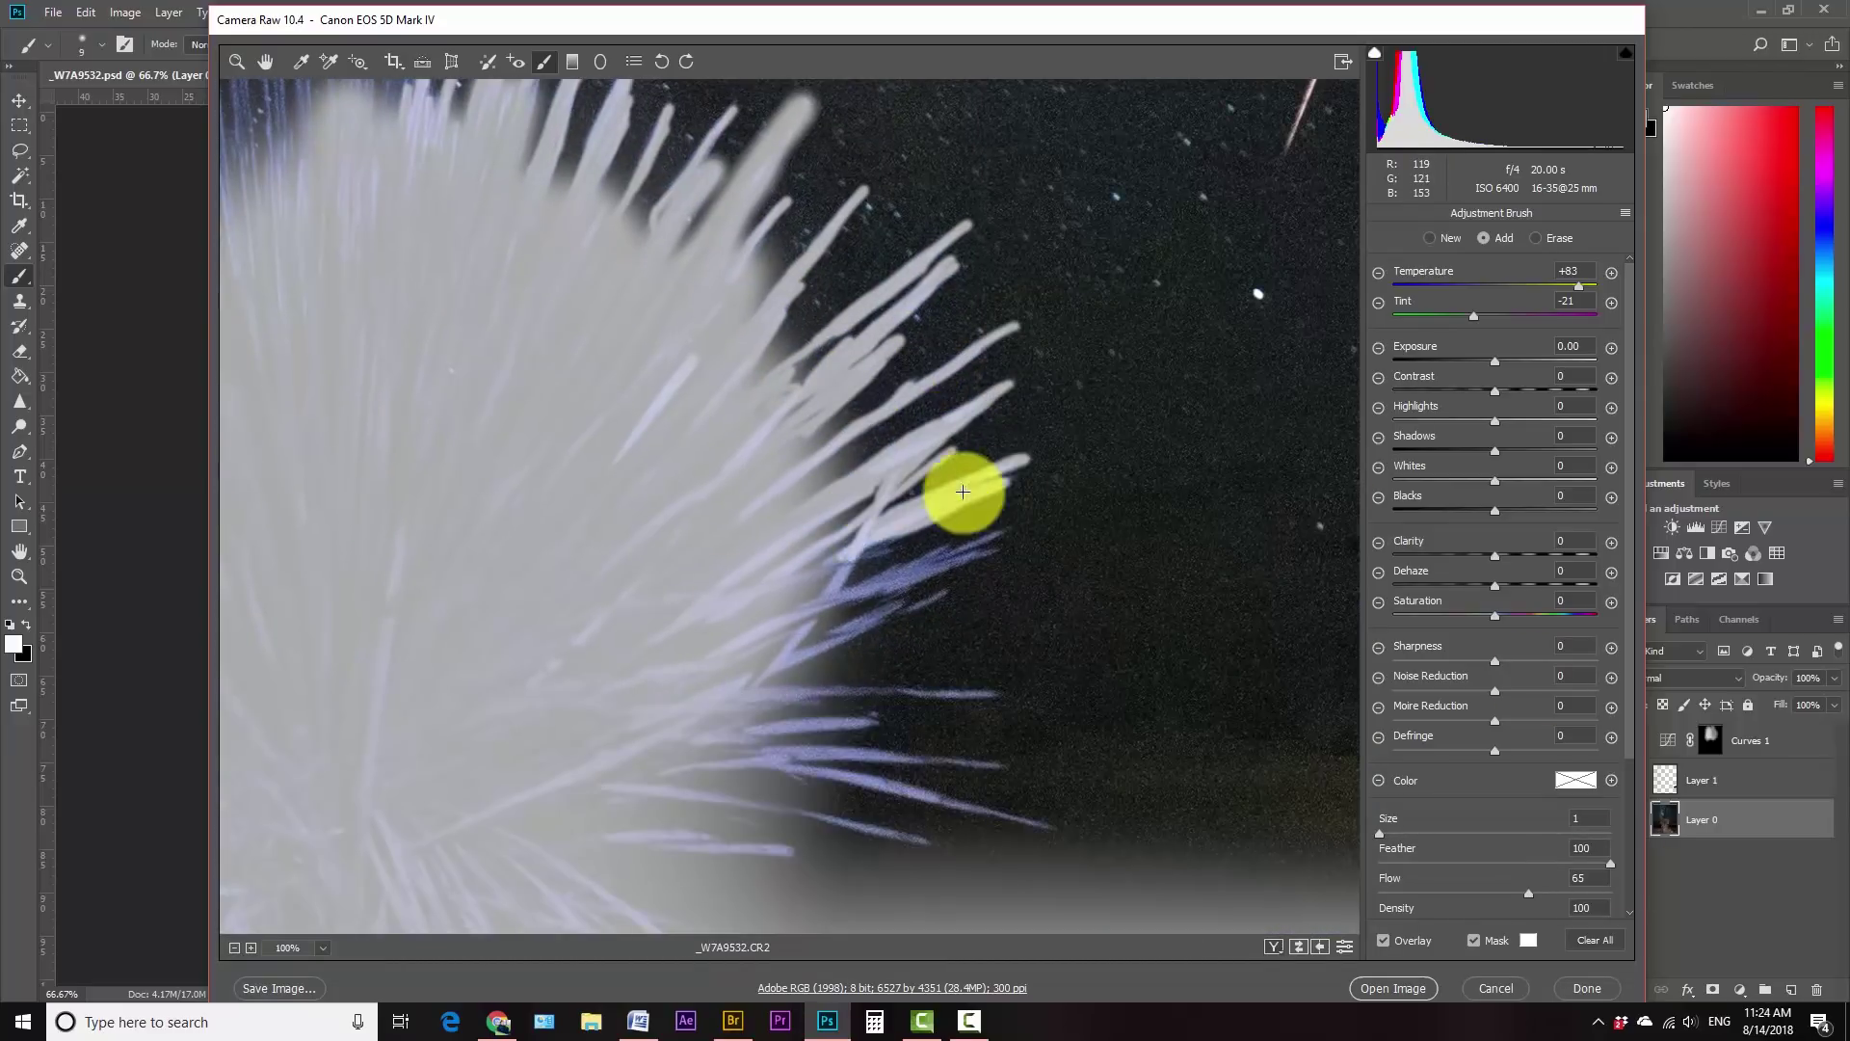
{"action": "mouse_move", "coordinate": [958, 495]}
{"action": "left_mouse_down"}
{"action": "mouse_move", "coordinate": [886, 604]}
{"action": "mouse_move", "coordinate": [748, 756]}
{"action": "left_mouse_up"}
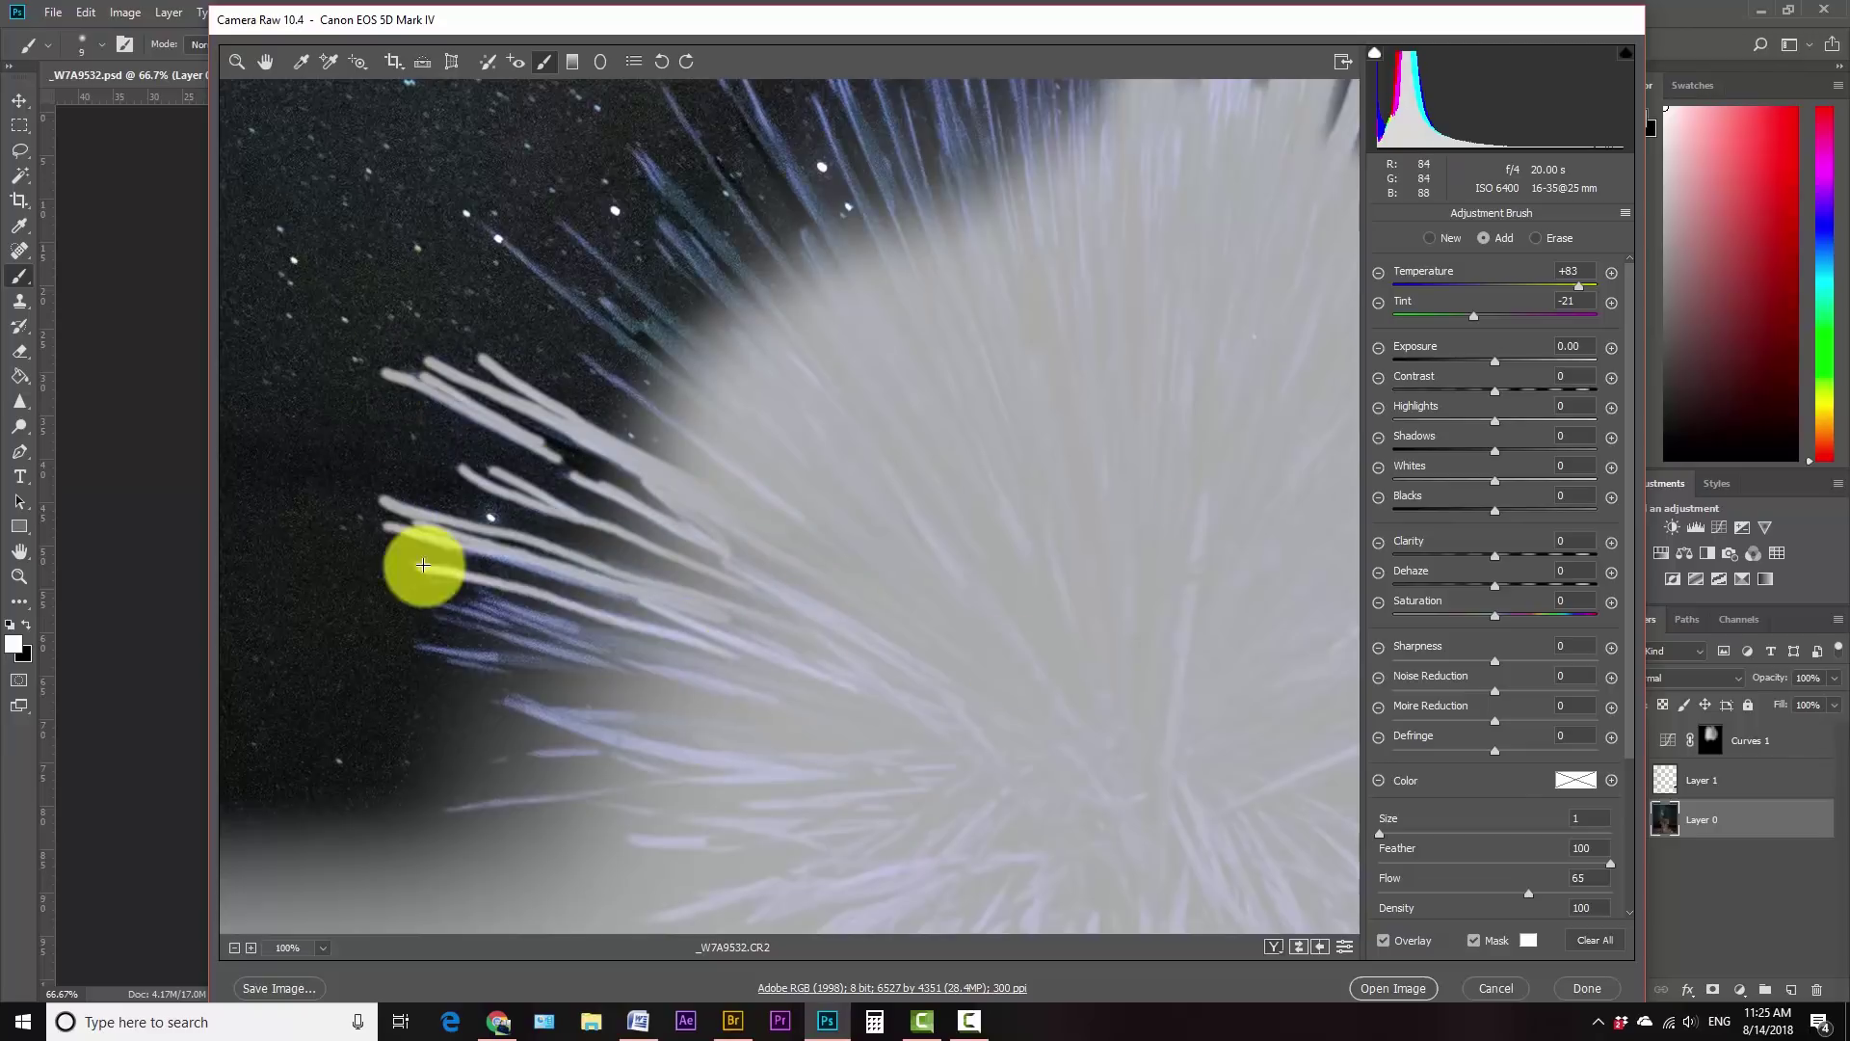
{"action": "mouse_move", "coordinate": [421, 566]}
{"action": "left_mouse_down"}
{"action": "mouse_move", "coordinate": [587, 731]}
{"action": "mouse_move", "coordinate": [662, 83]}
{"action": "left_mouse_up"}
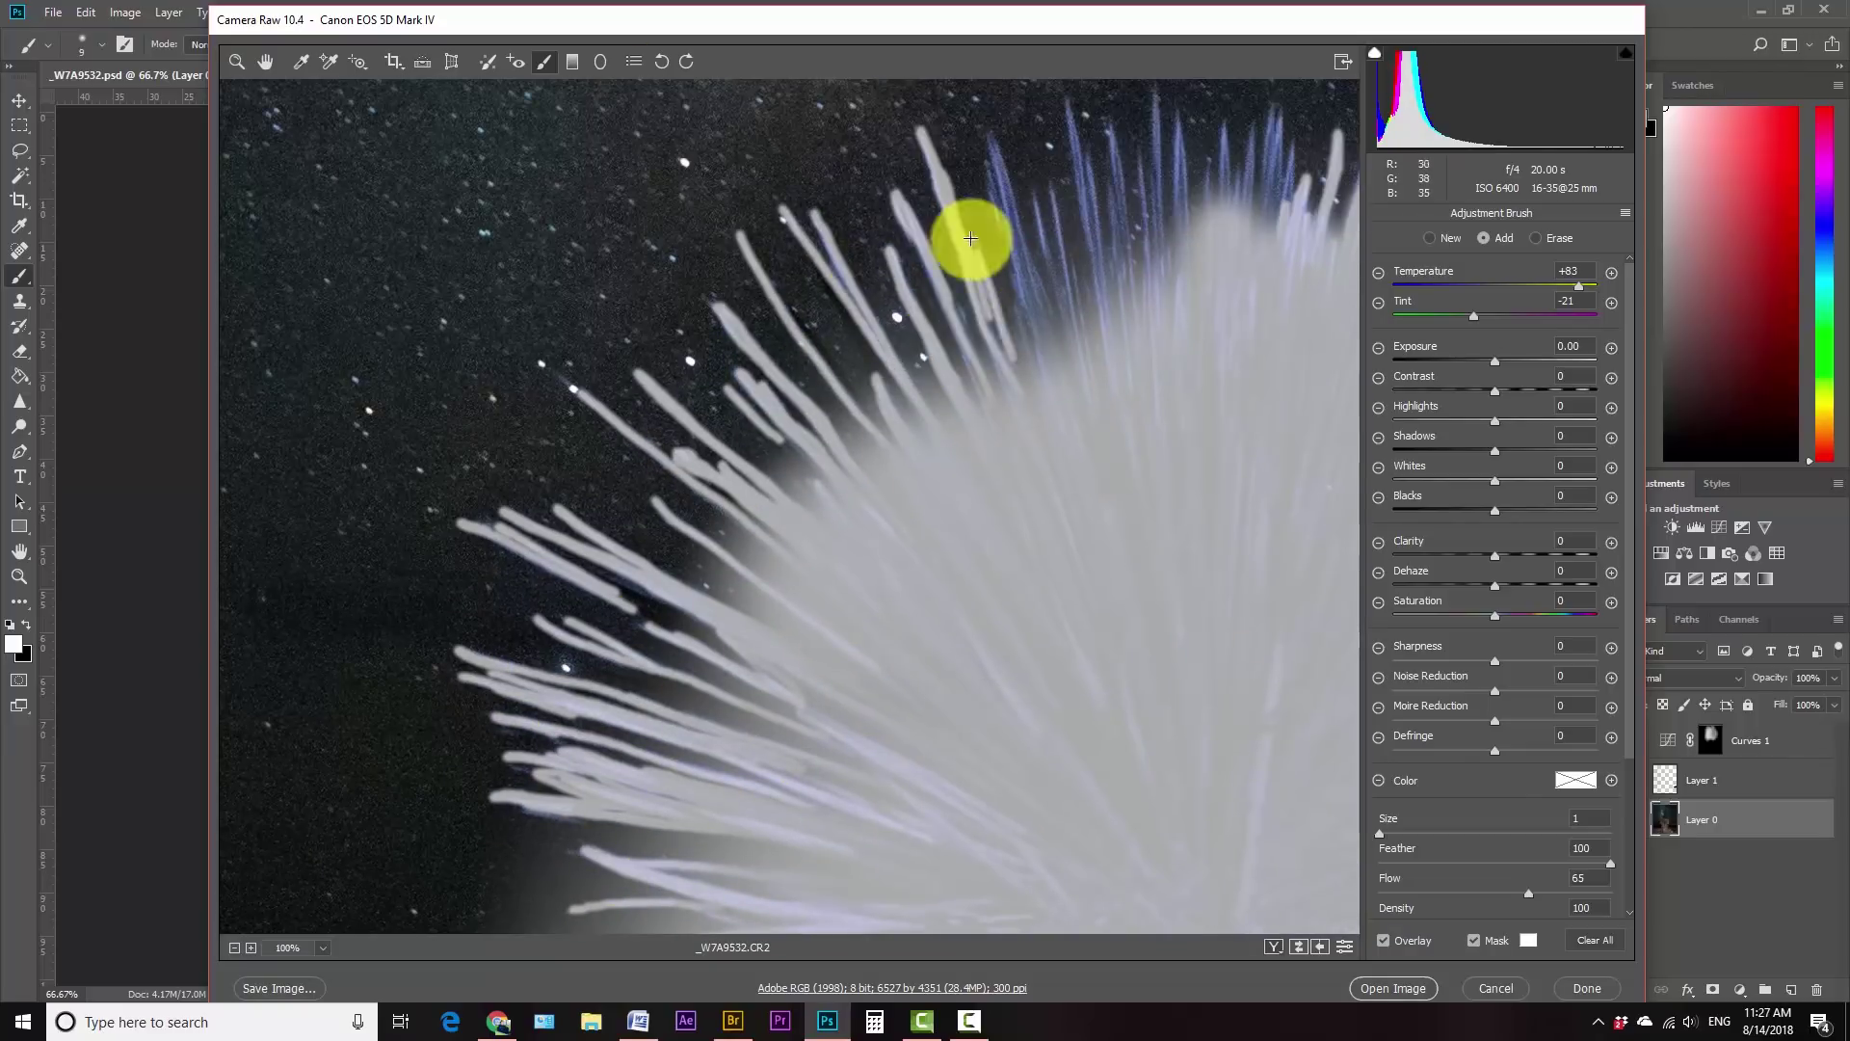
{"action": "mouse_move", "coordinate": [966, 235]}
{"action": "left_mouse_down"}
{"action": "mouse_move", "coordinate": [1090, 236]}
{"action": "mouse_move", "coordinate": [1292, 154]}
{"action": "left_mouse_up"}
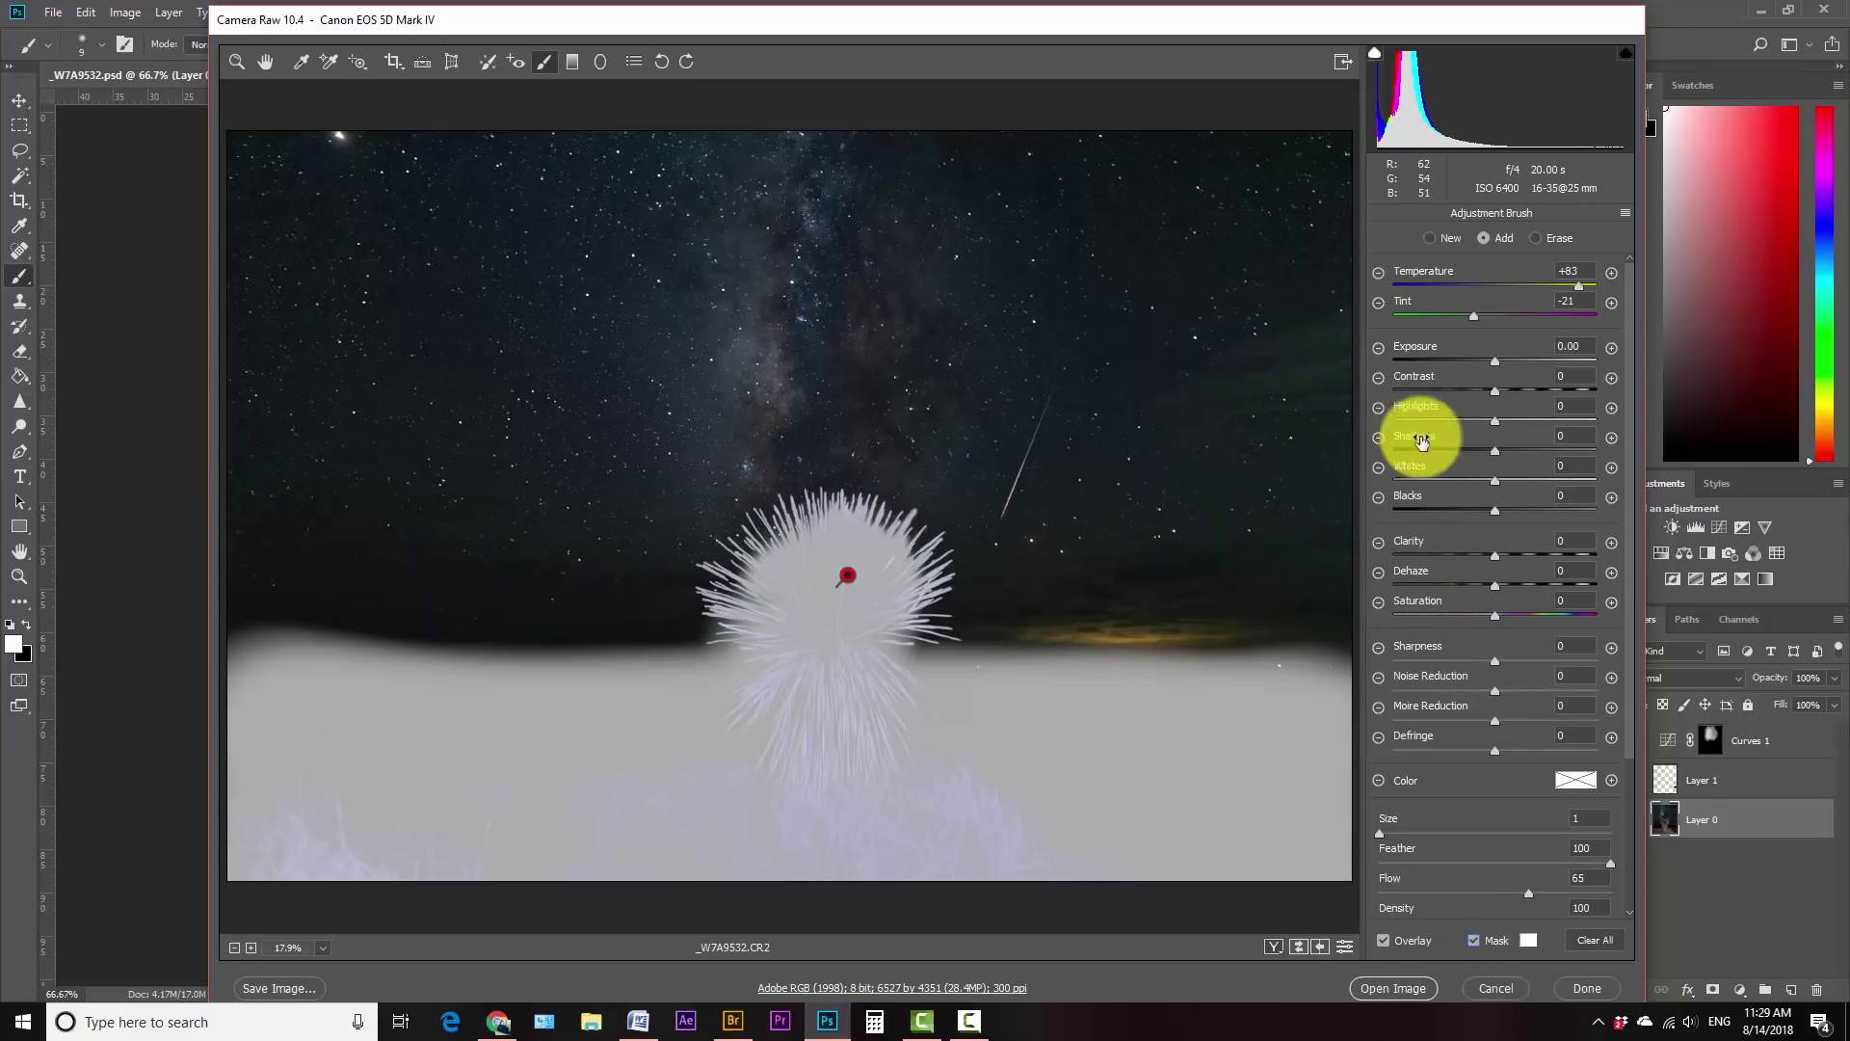
- Hide the mask and set the painted adjustment's tint to -55 and temperature to +88
{"action": "left_click", "coordinate": [1475, 941]}
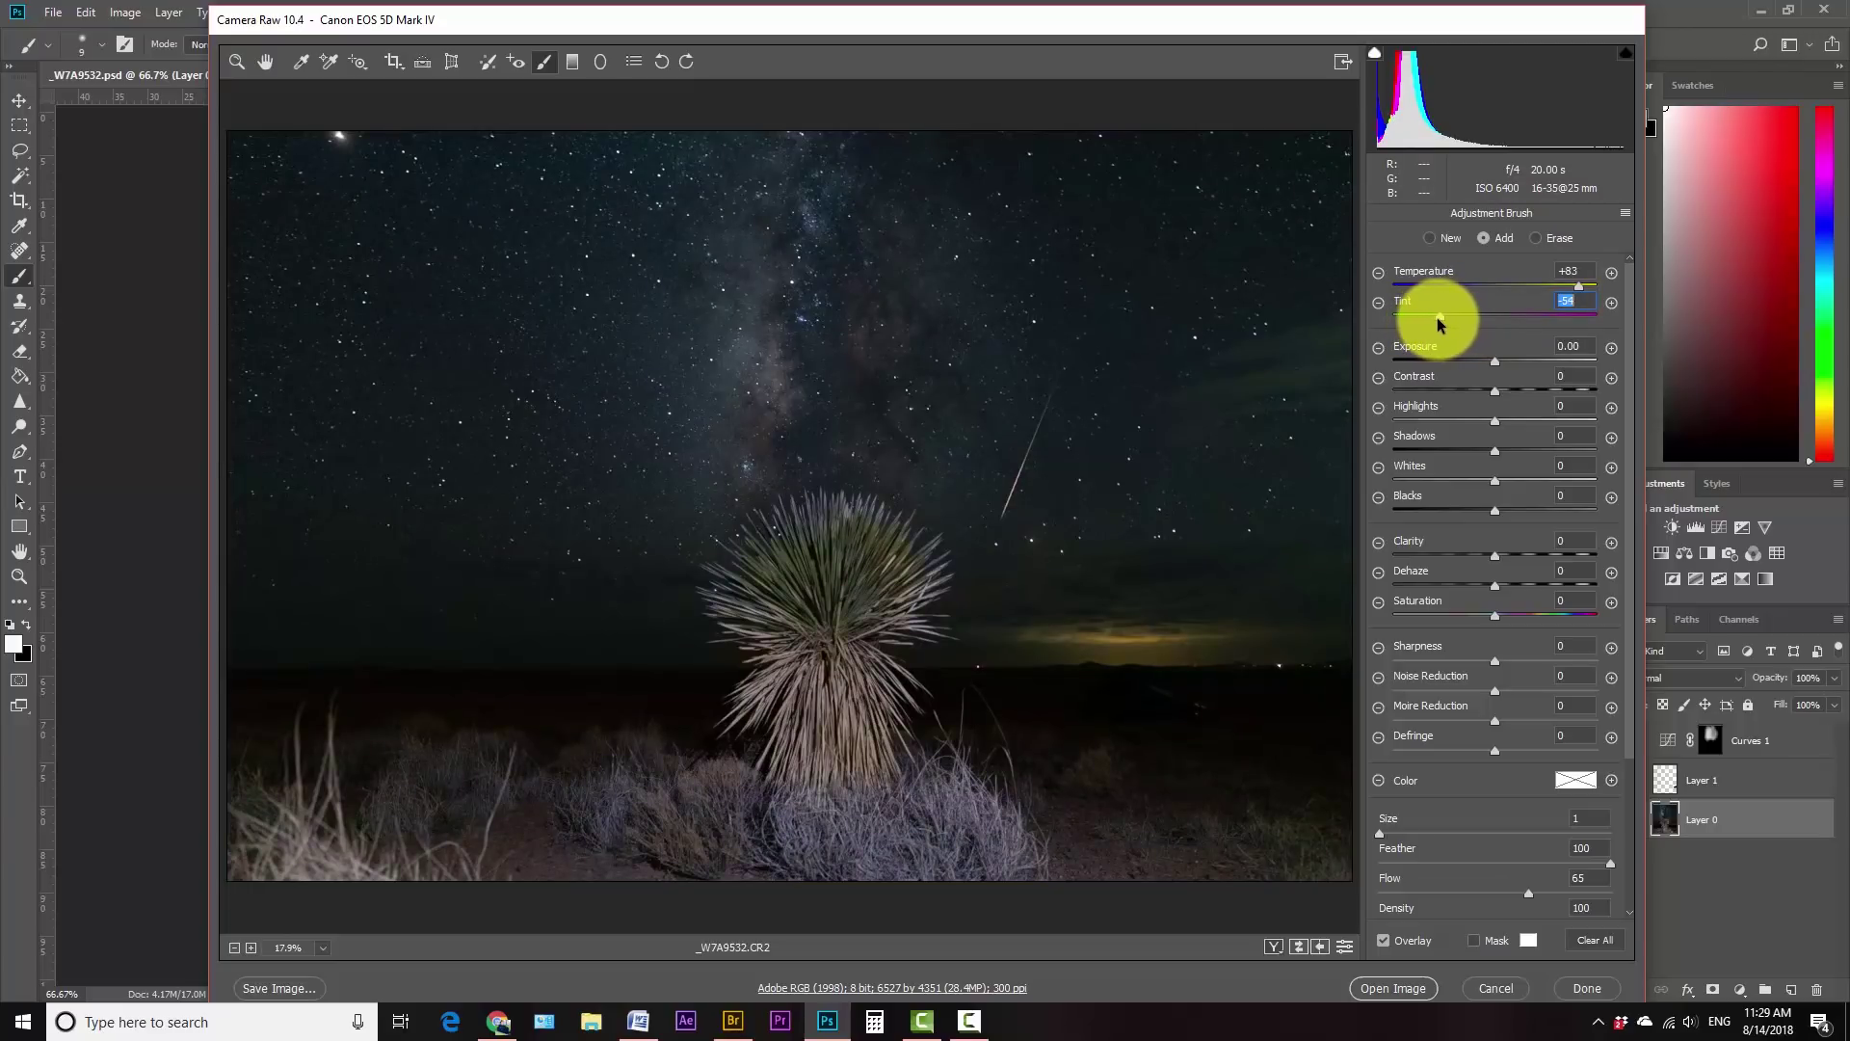
{"action": "left_click_drag", "start_coordinate": [1578, 286], "coordinate": [1583, 286]}
- Erase the mask spill between the yucca's outer leaves and along the horizon with feather 100 and flow 50, showing the mask only while erasing
{"action": "left_click", "coordinate": [1474, 941]}
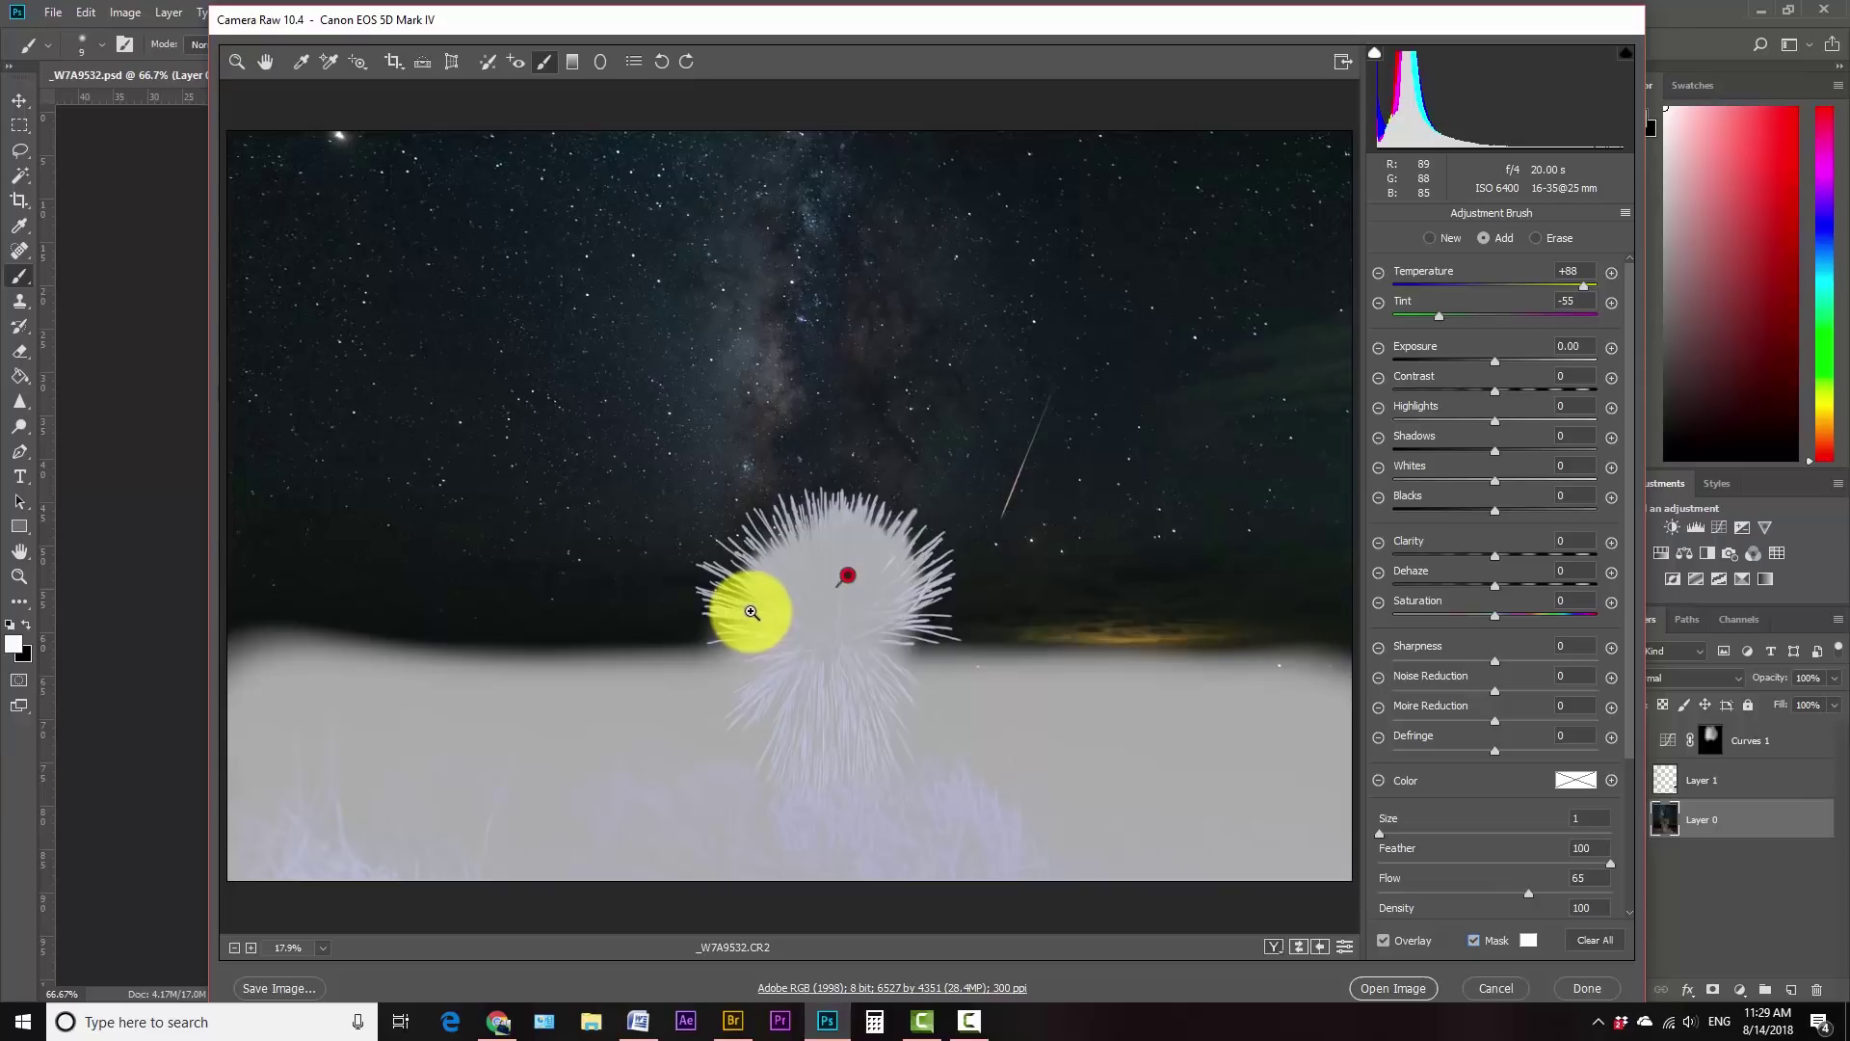
{"action": "key", "text": "ctrl+plus"}
{"action": "key", "text": "ctrl+plus"}
{"action": "key", "text": "ctrl+plus"}
{"action": "key", "text": "ctrl+plus"}
{"action": "key", "text": "ctrl+plus"}
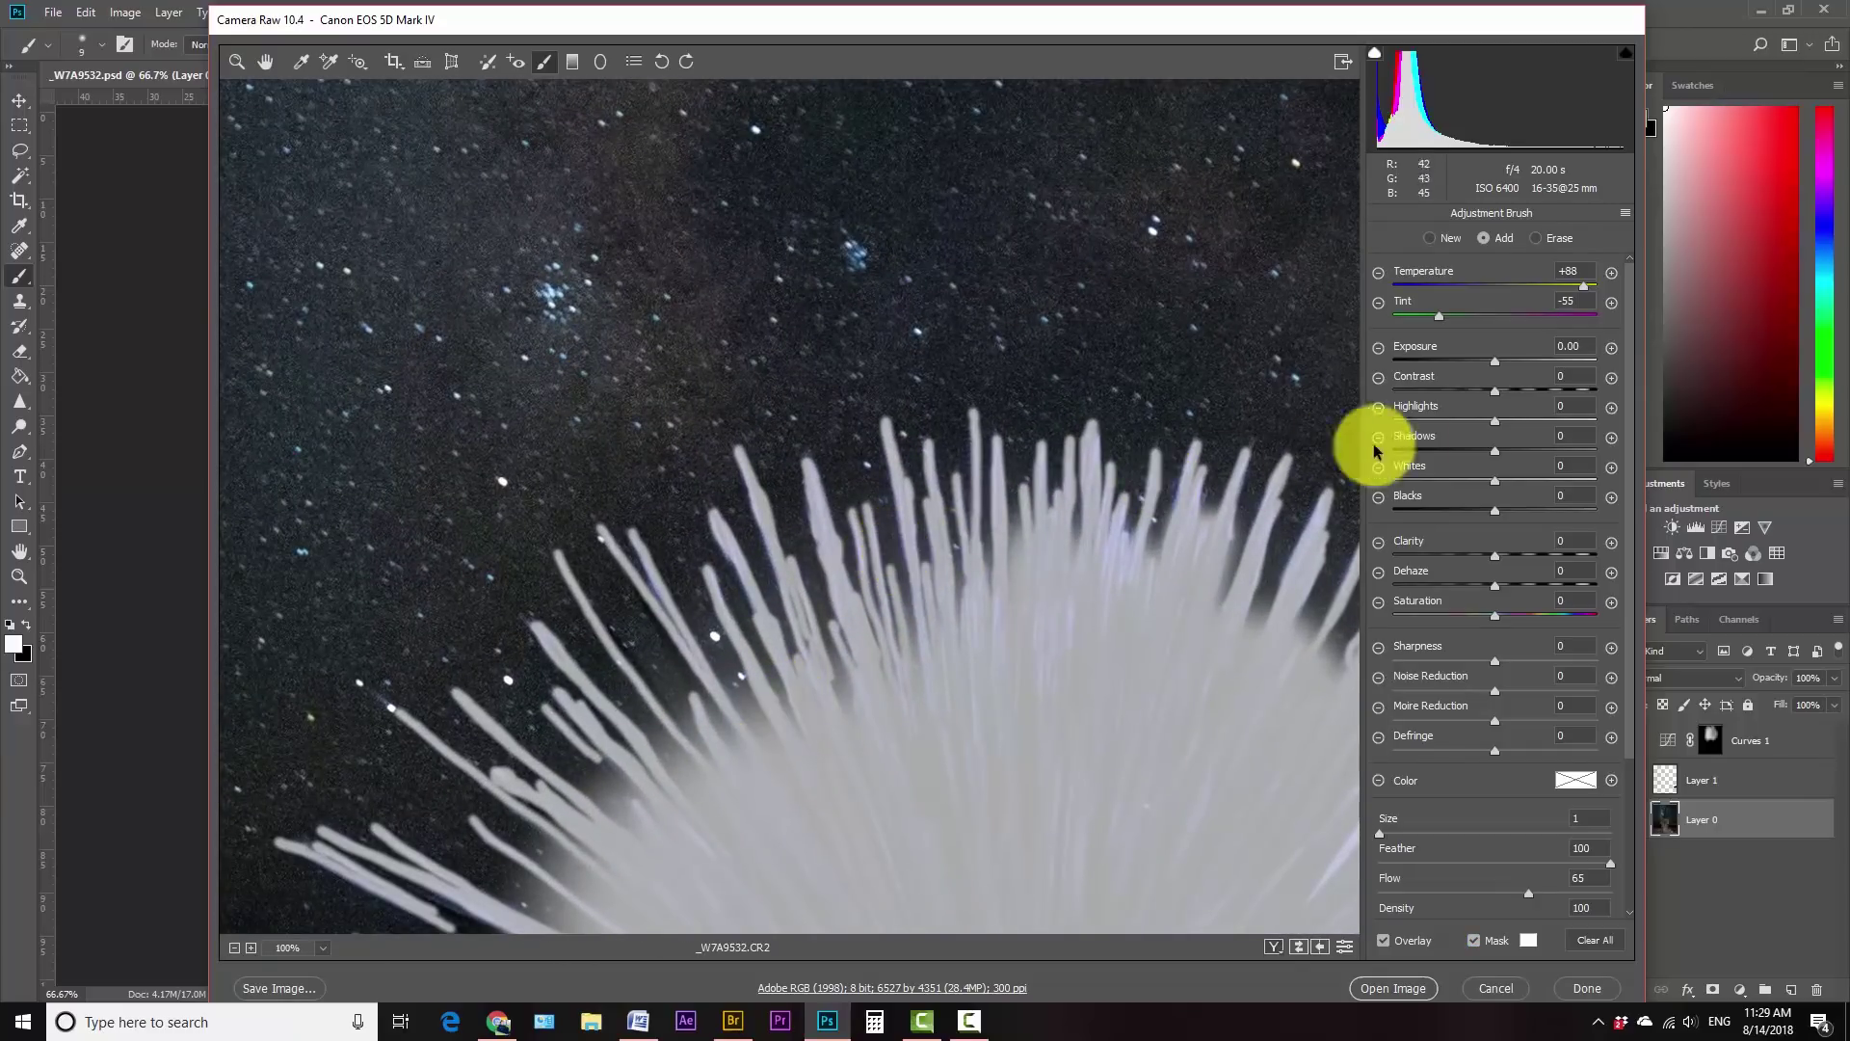
{"action": "left_click", "coordinate": [1537, 237]}
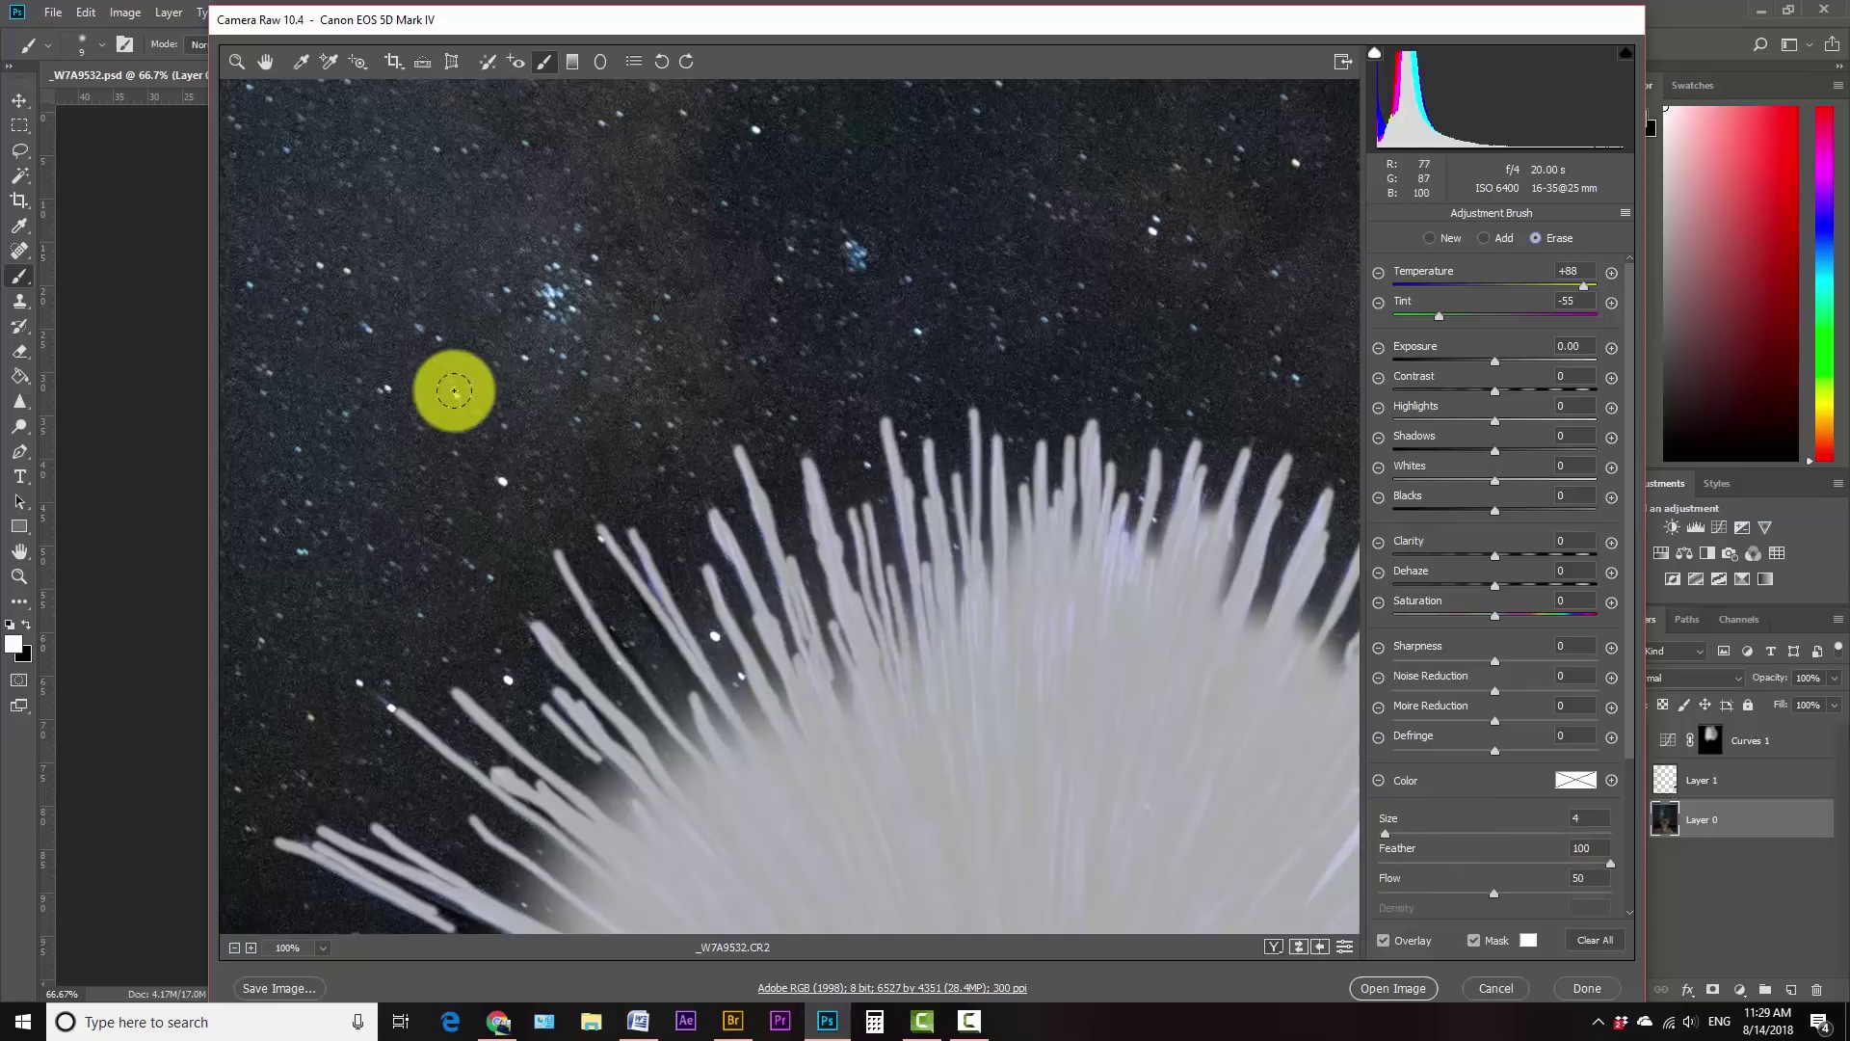
{"action": "left_click_drag", "start_coordinate": [714, 747], "coordinate": [615, 272]}
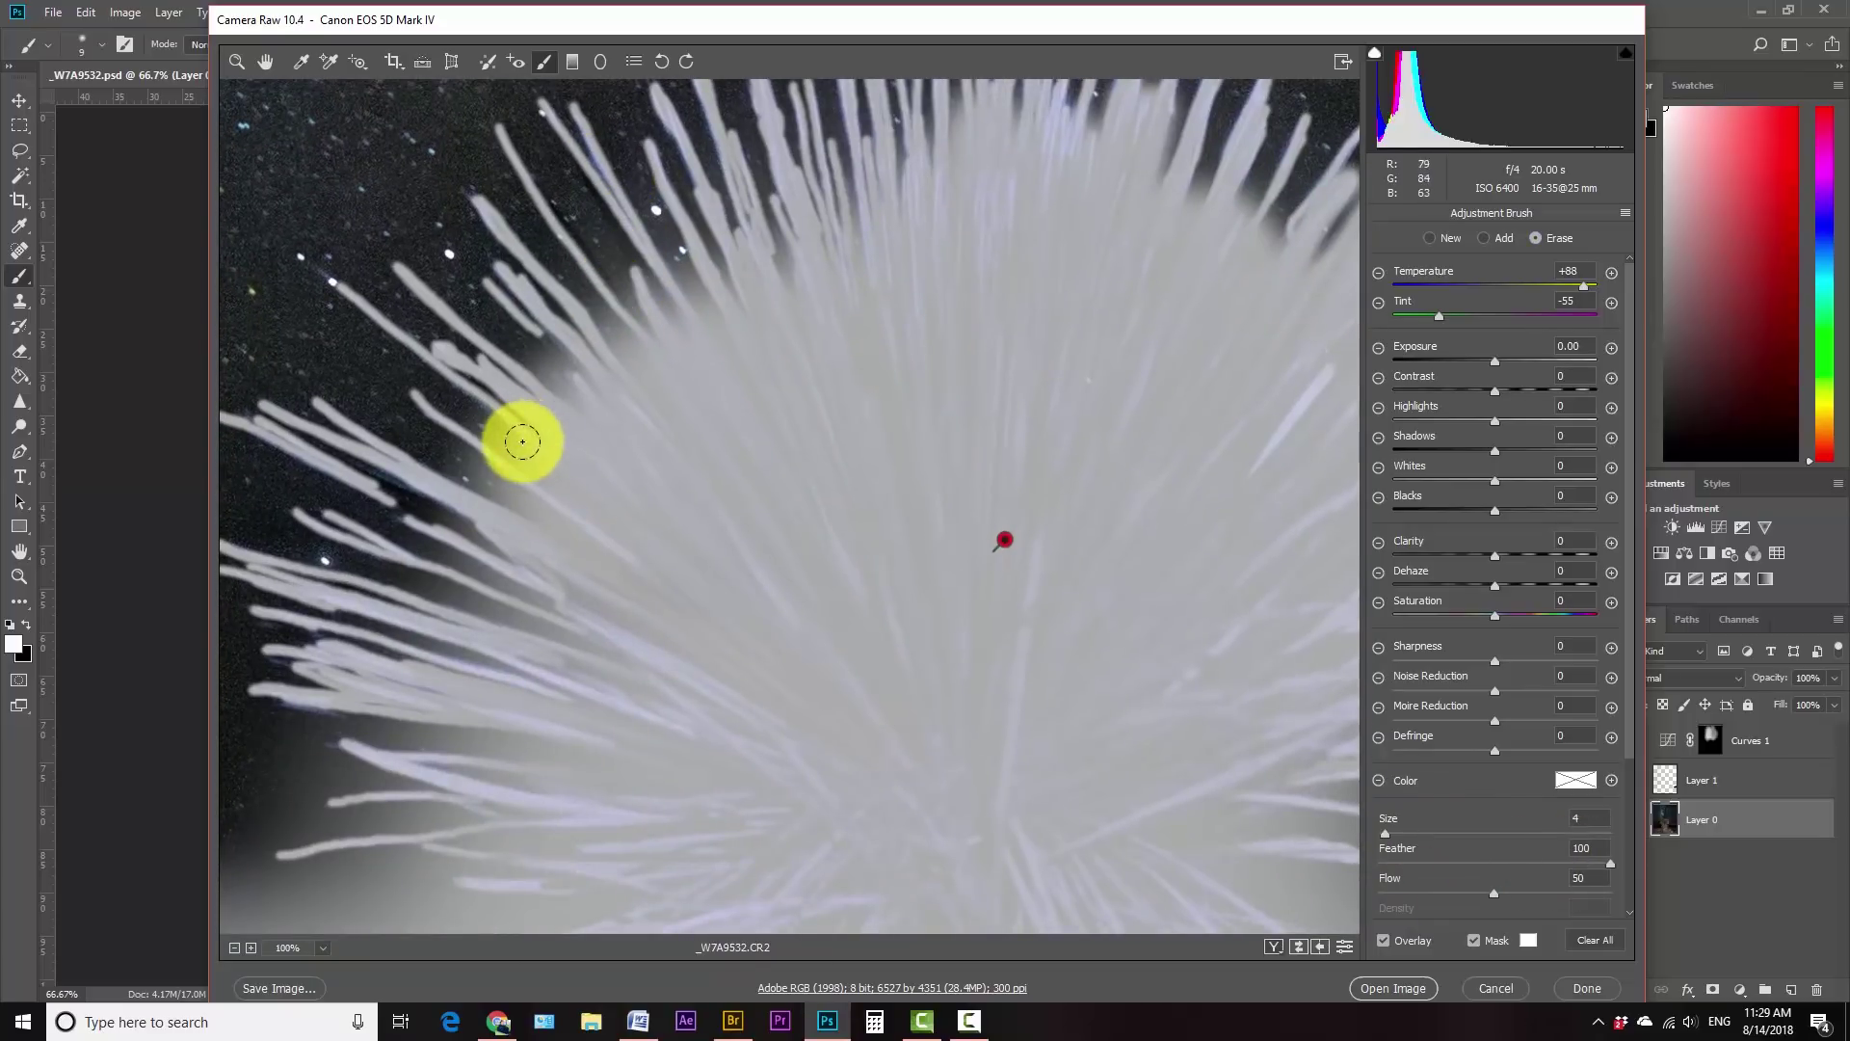
{"action": "key", "text": "["}
{"action": "left_click_drag", "start_coordinate": [504, 495], "coordinate": [446, 438]}
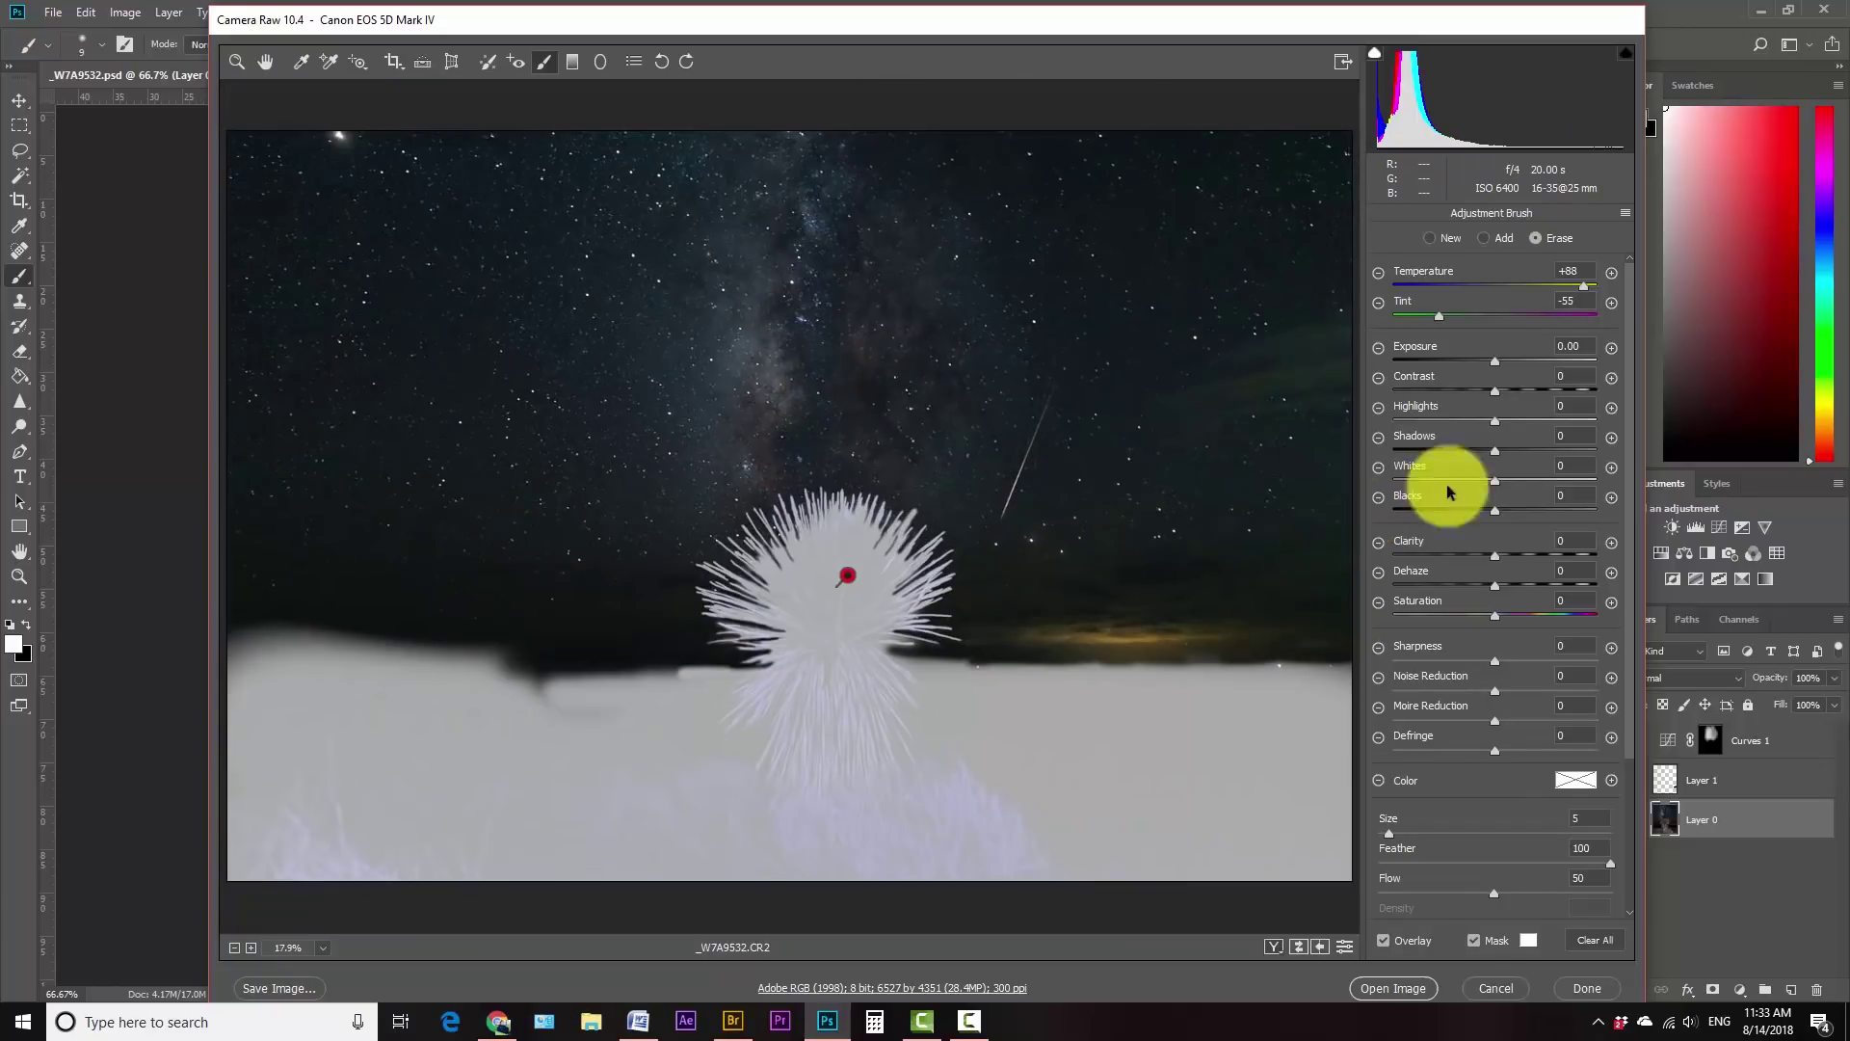
{"action": "left_click", "coordinate": [1471, 941]}
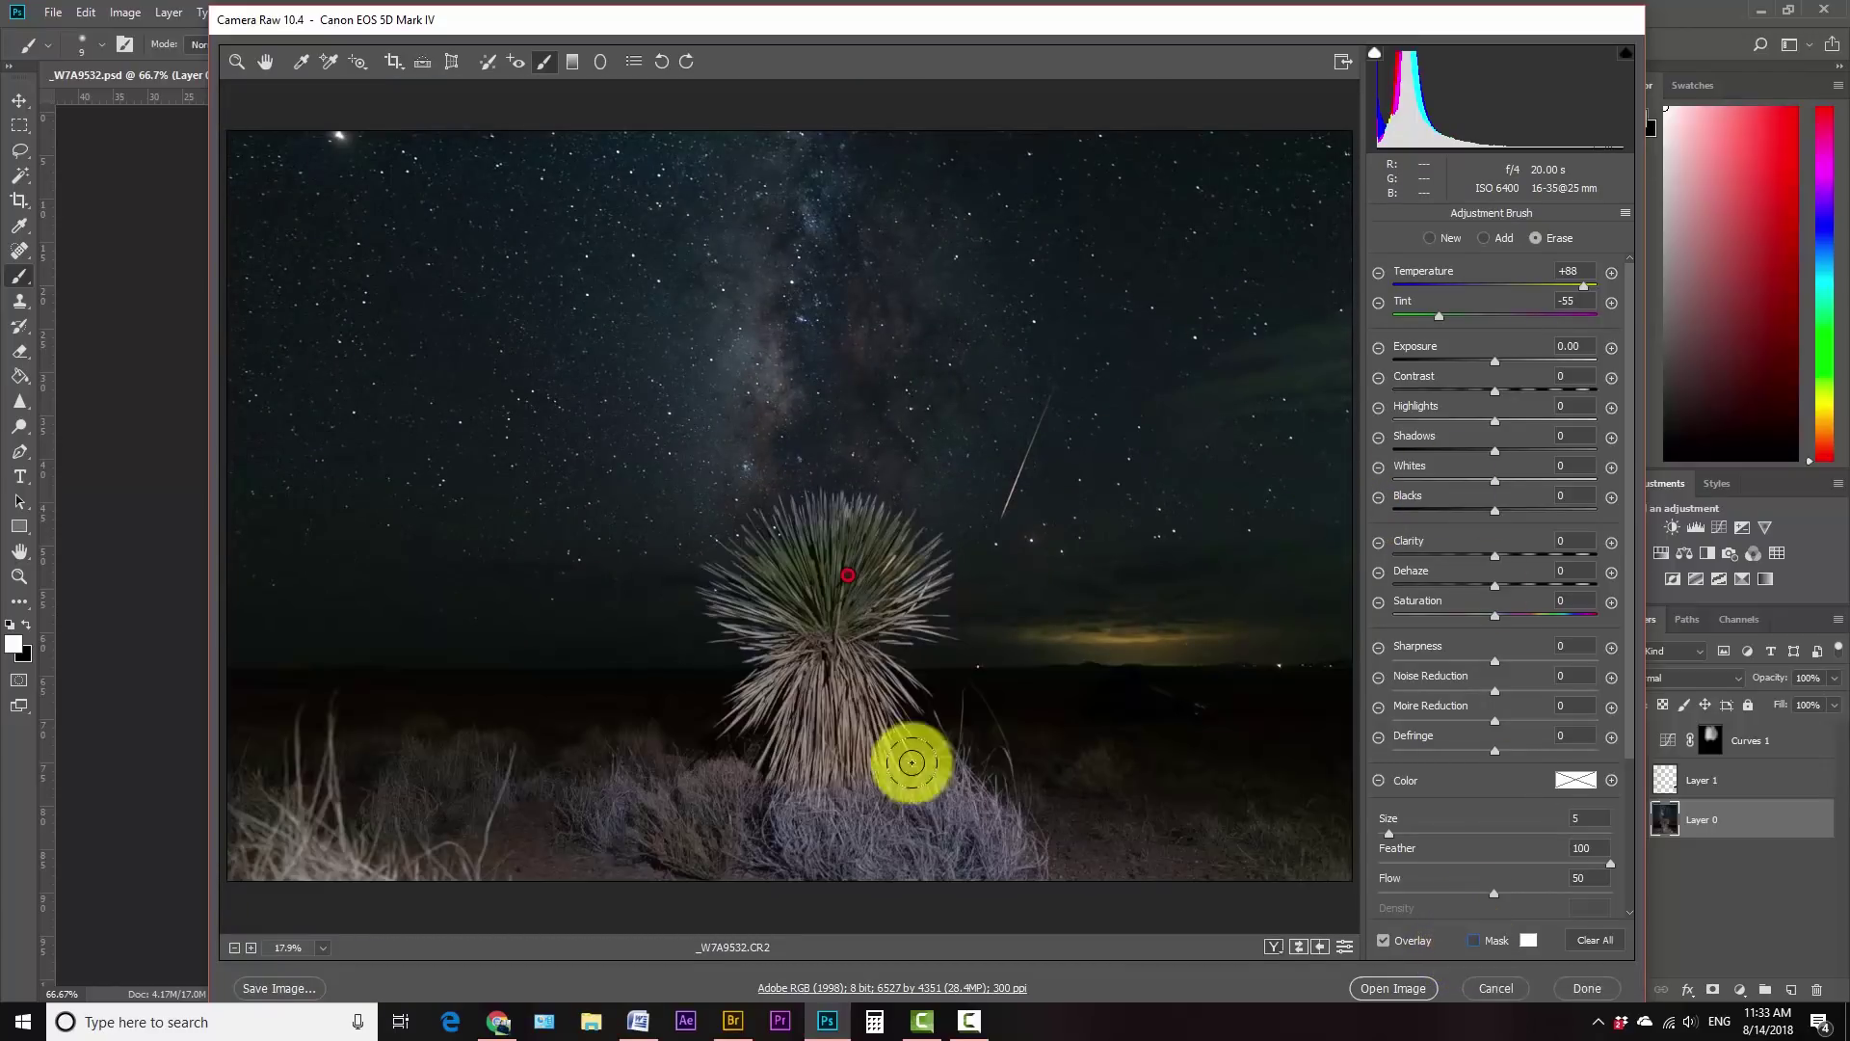
- Start a new brush adjustment for the Milky Way with clarity +50, whites +25, highlights +10, contrast +25 and dehaze +3
{"action": "key", "text": "h"}
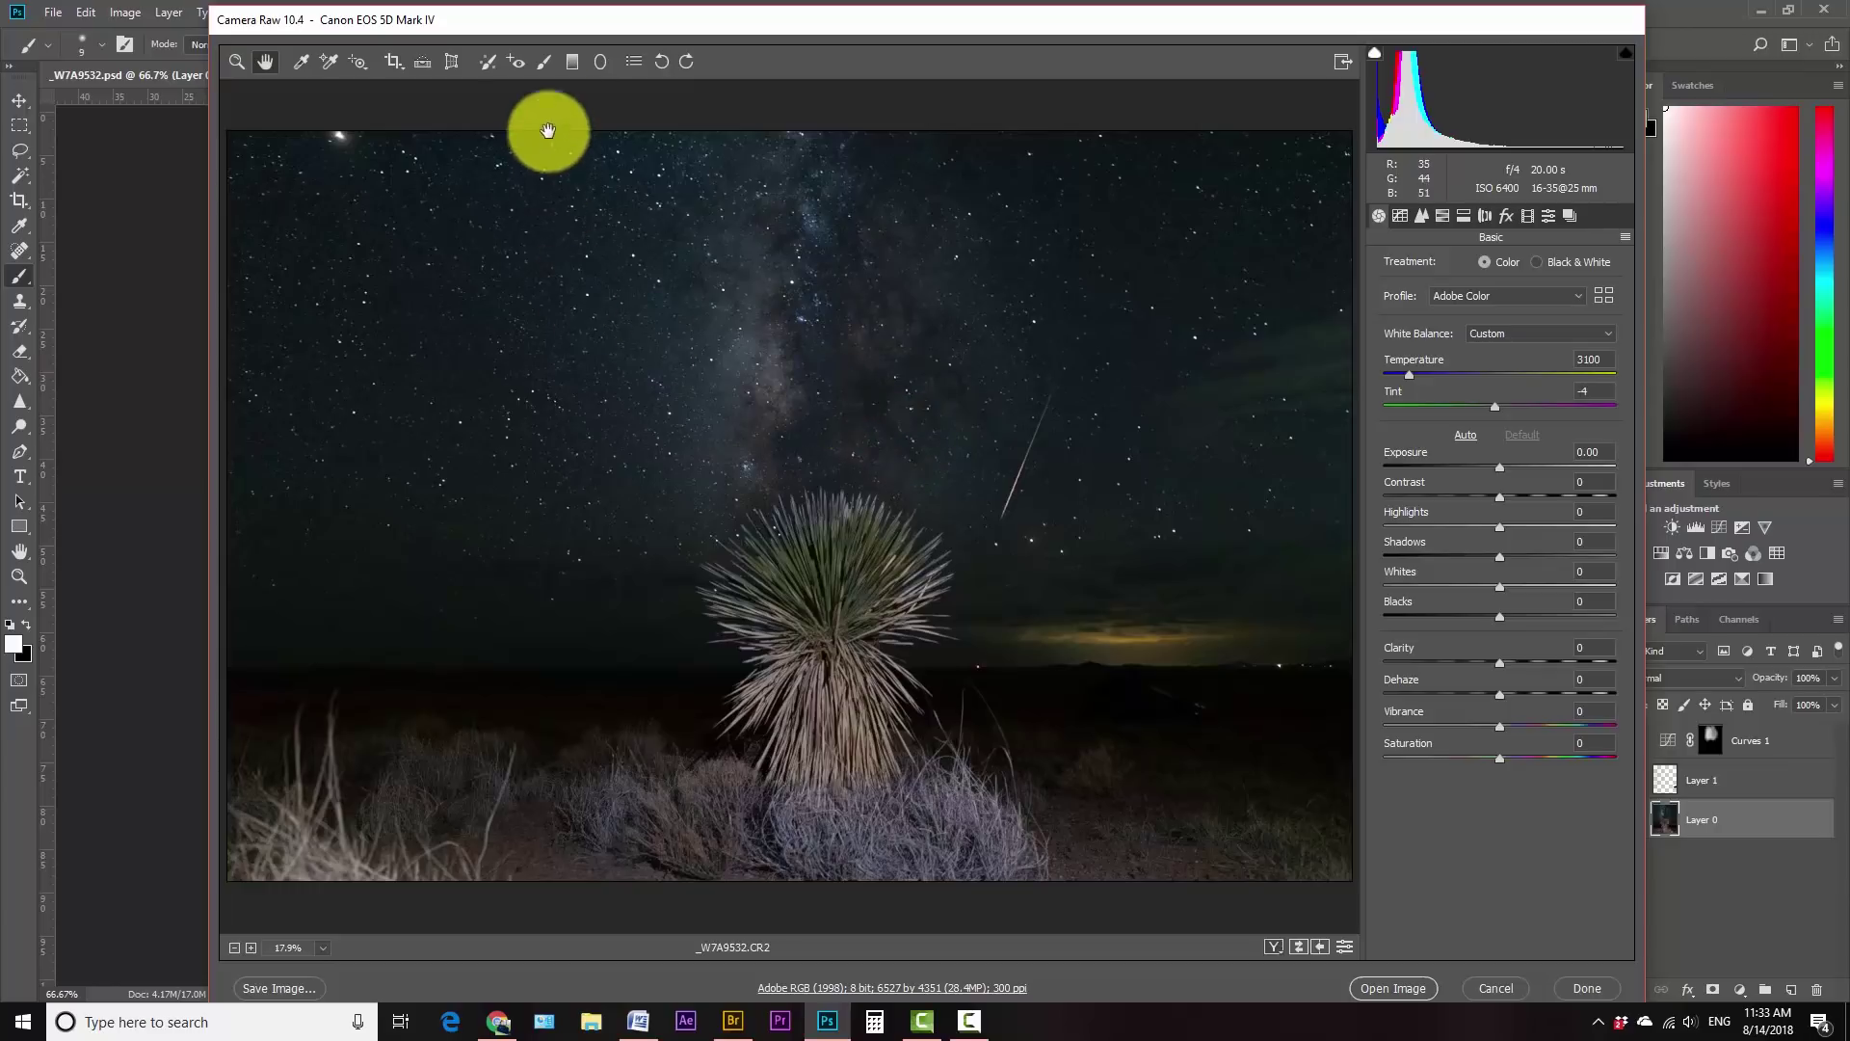
{"action": "left_click", "coordinate": [543, 60]}
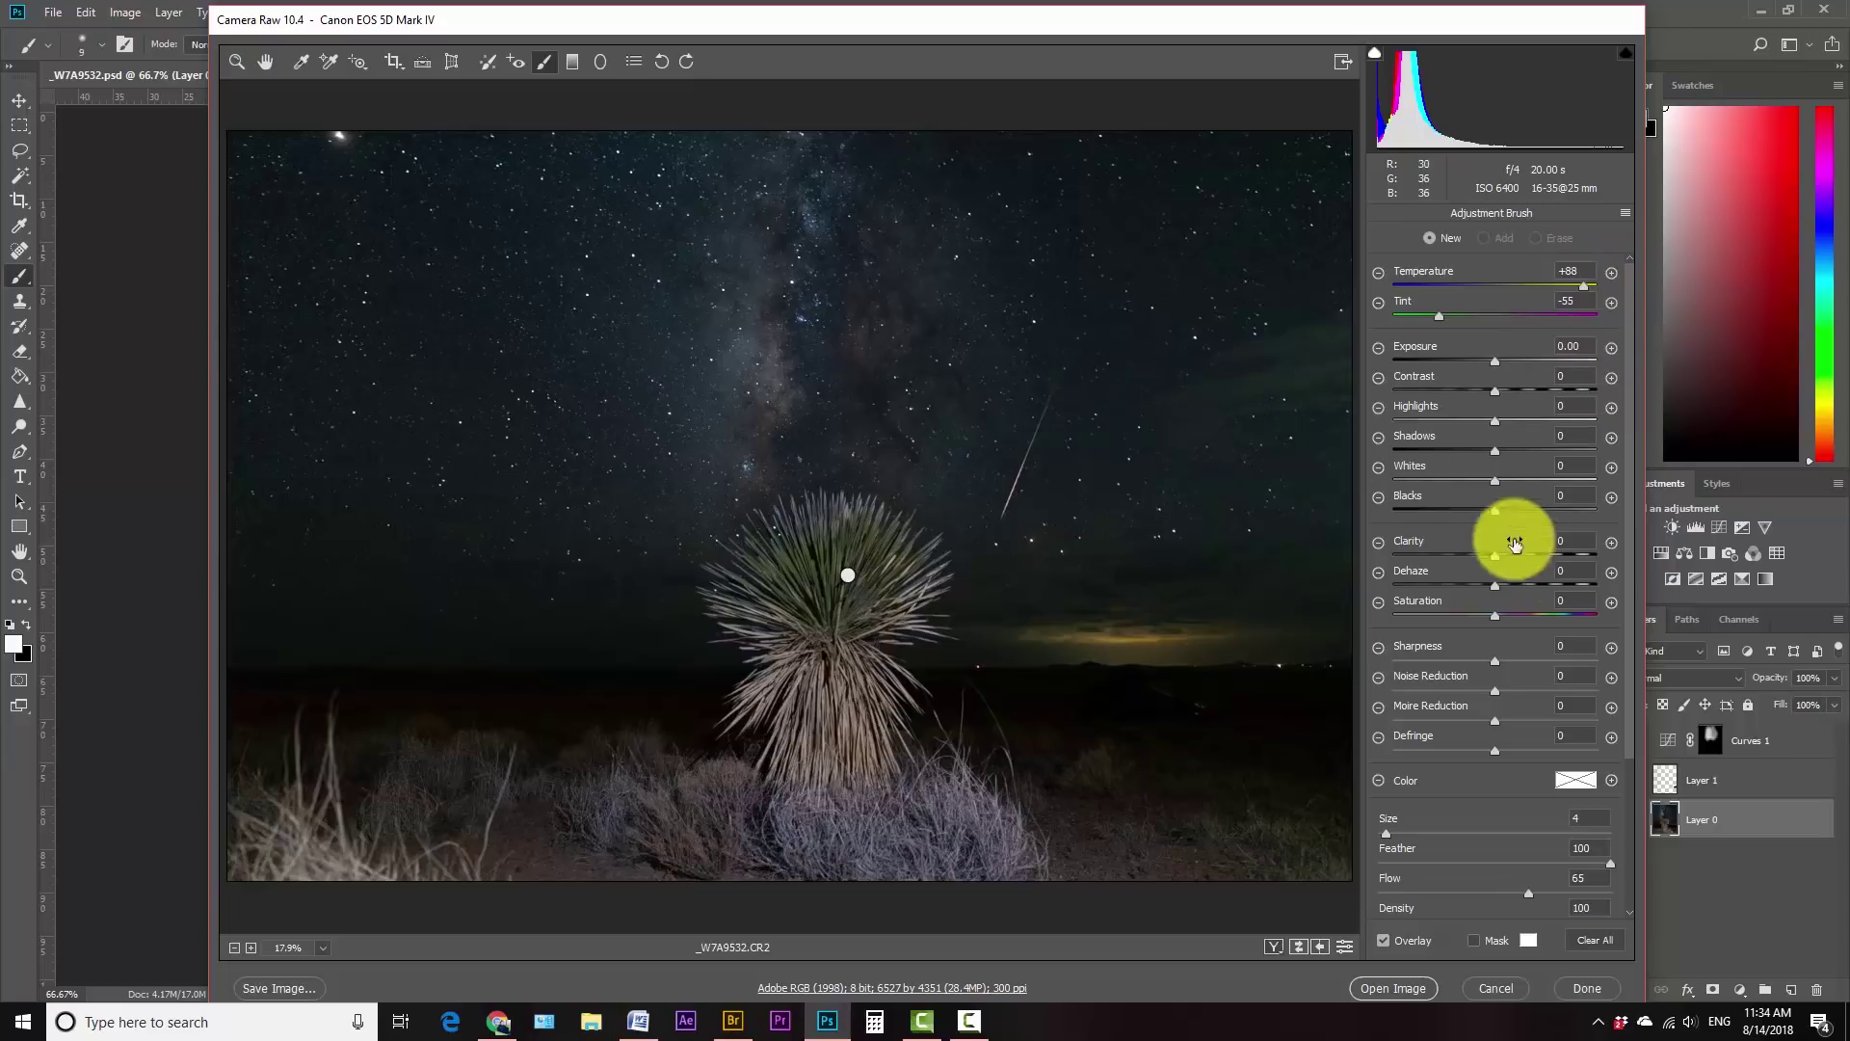
{"action": "left_click", "coordinate": [1612, 542]}
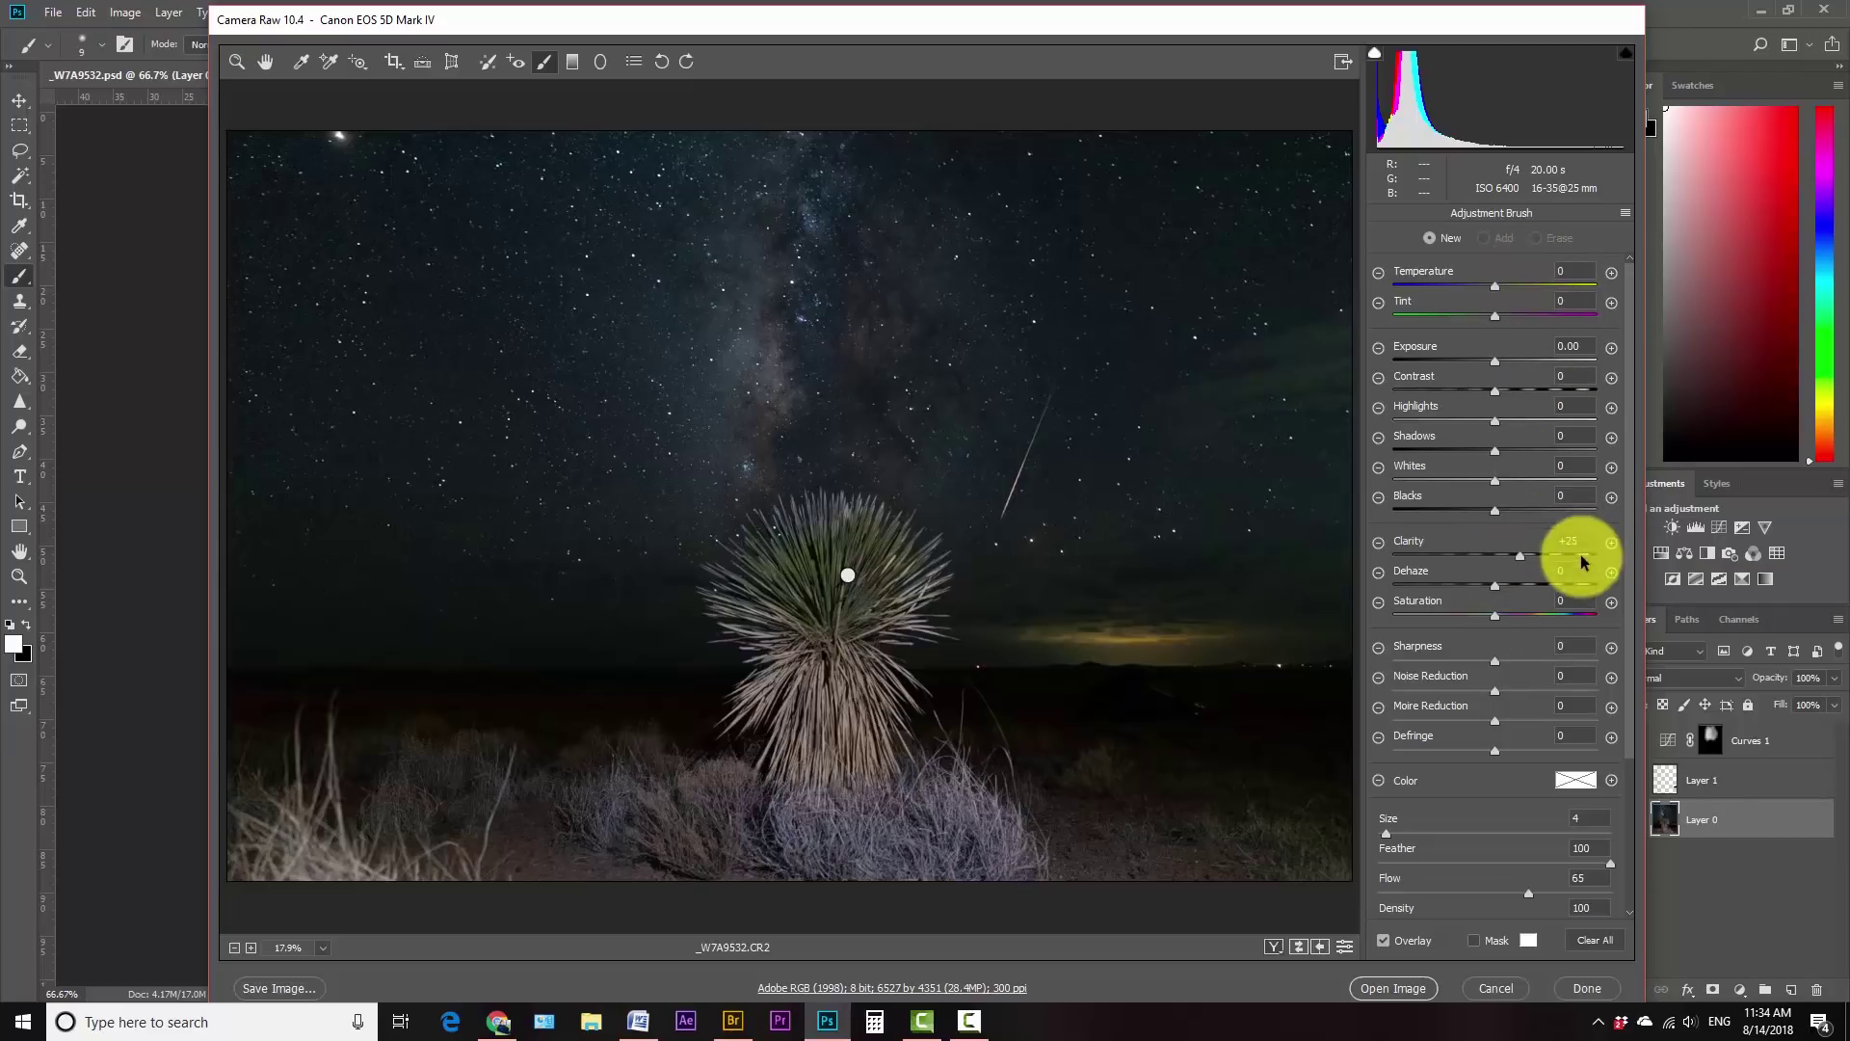
{"action": "left_click", "coordinate": [1611, 543]}
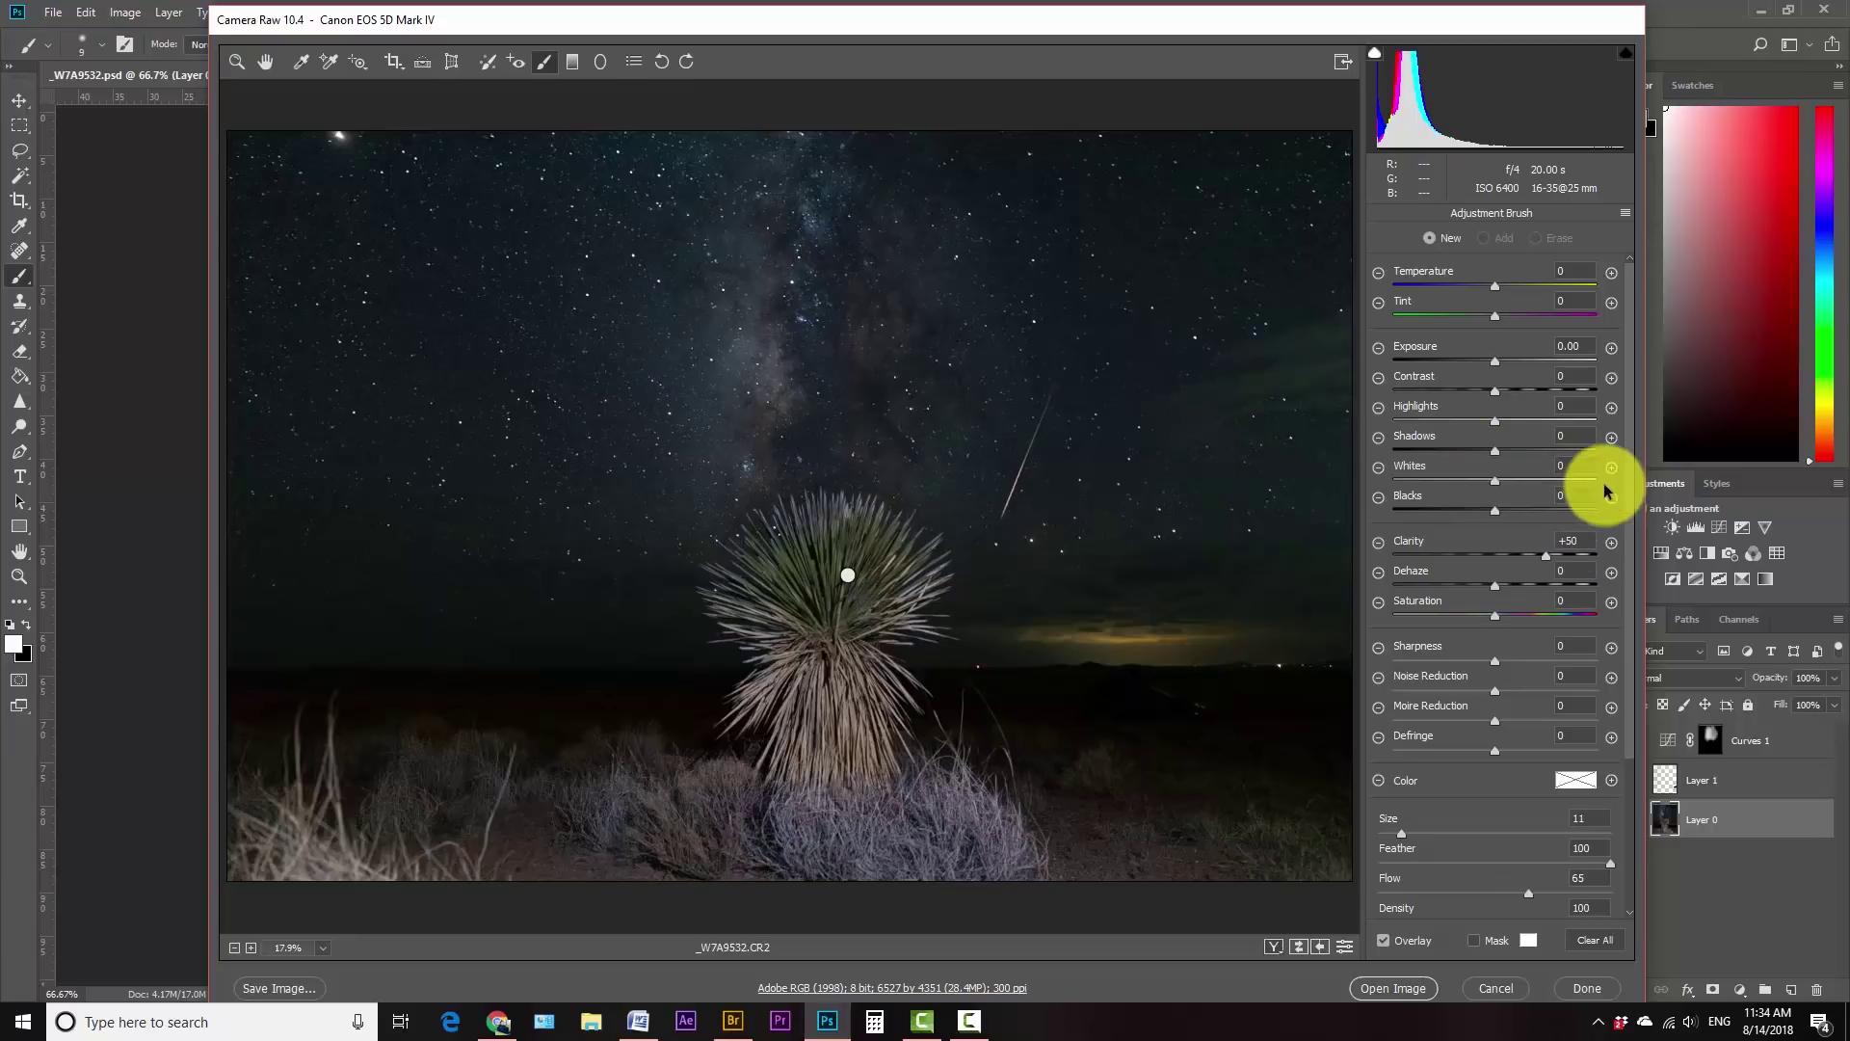
{"action": "left_click_drag", "start_coordinate": [1495, 480], "coordinate": [1519, 480]}
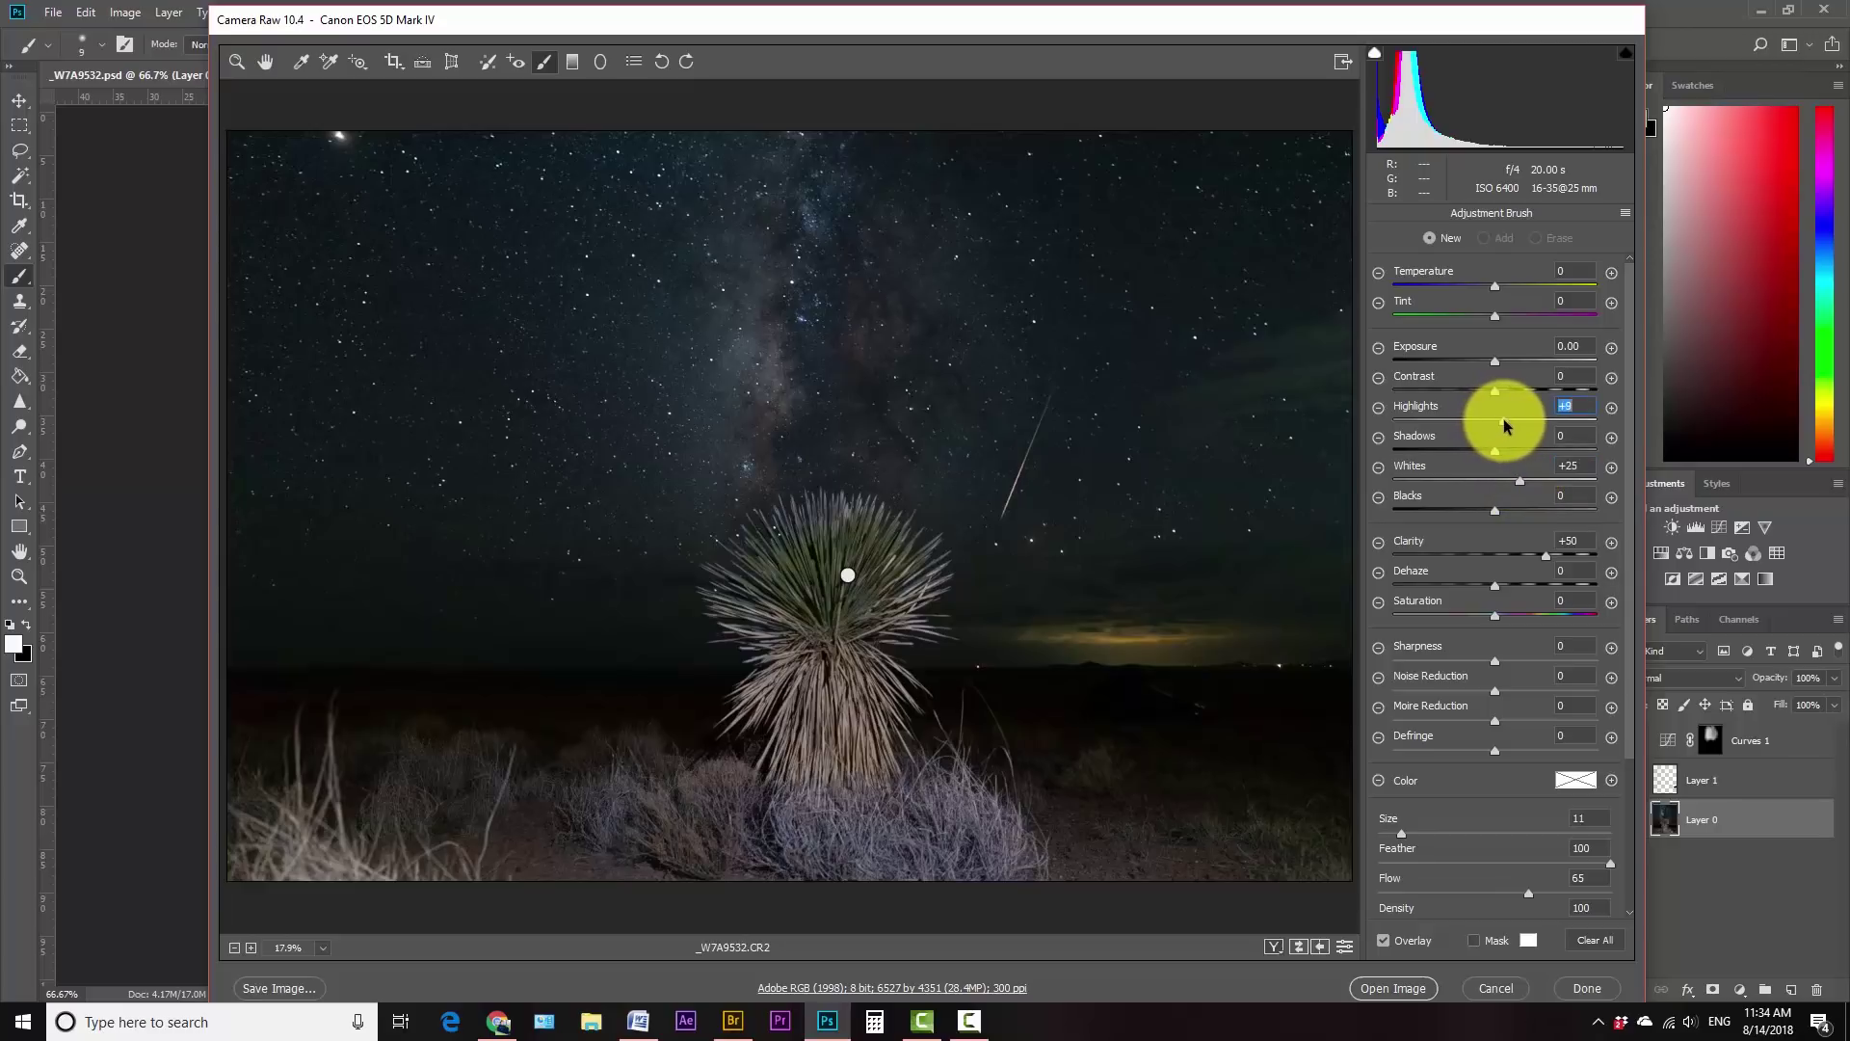
{"action": "left_click_drag", "start_coordinate": [1495, 393], "coordinate": [1527, 407]}
{"action": "left_click_drag", "start_coordinate": [1494, 583], "coordinate": [1498, 586]}
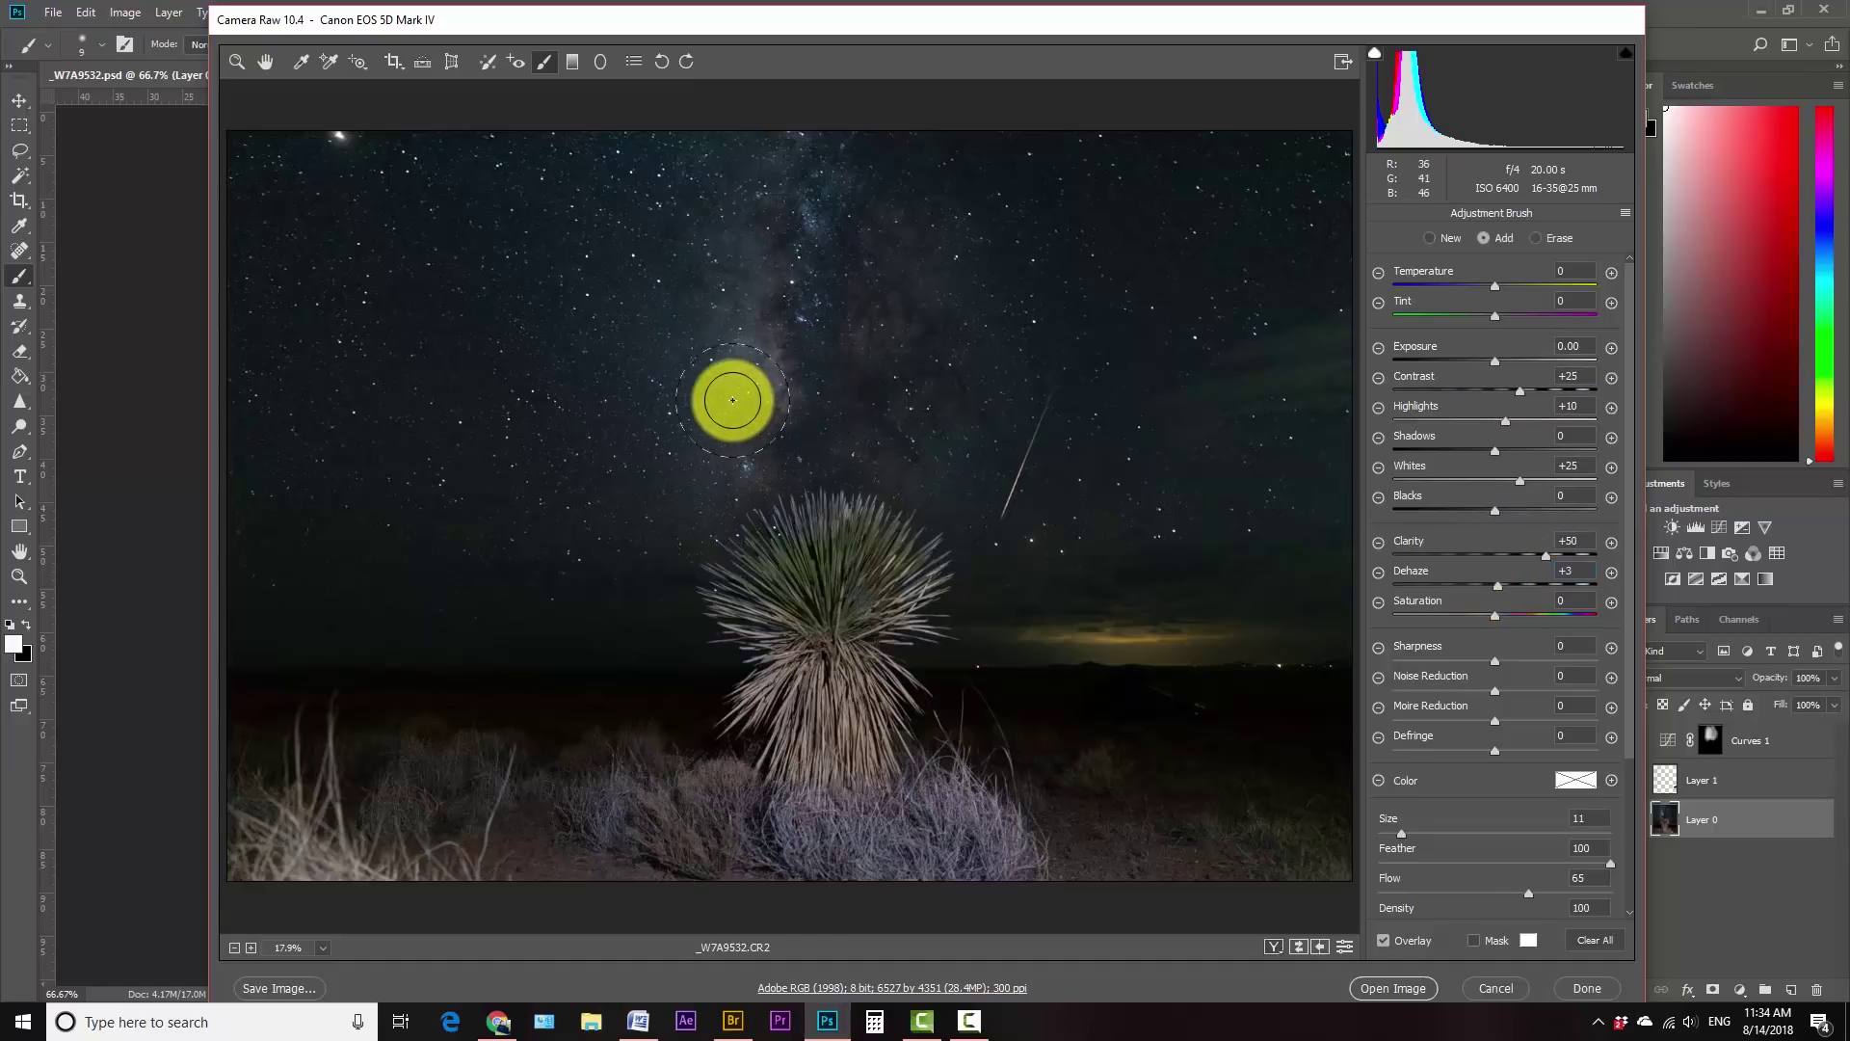
- Check the size 11 brush mask over the Milky Way and set its whites to +54, highlights to +24 and contrast to +42
{"action": "left_click", "coordinate": [1474, 940]}
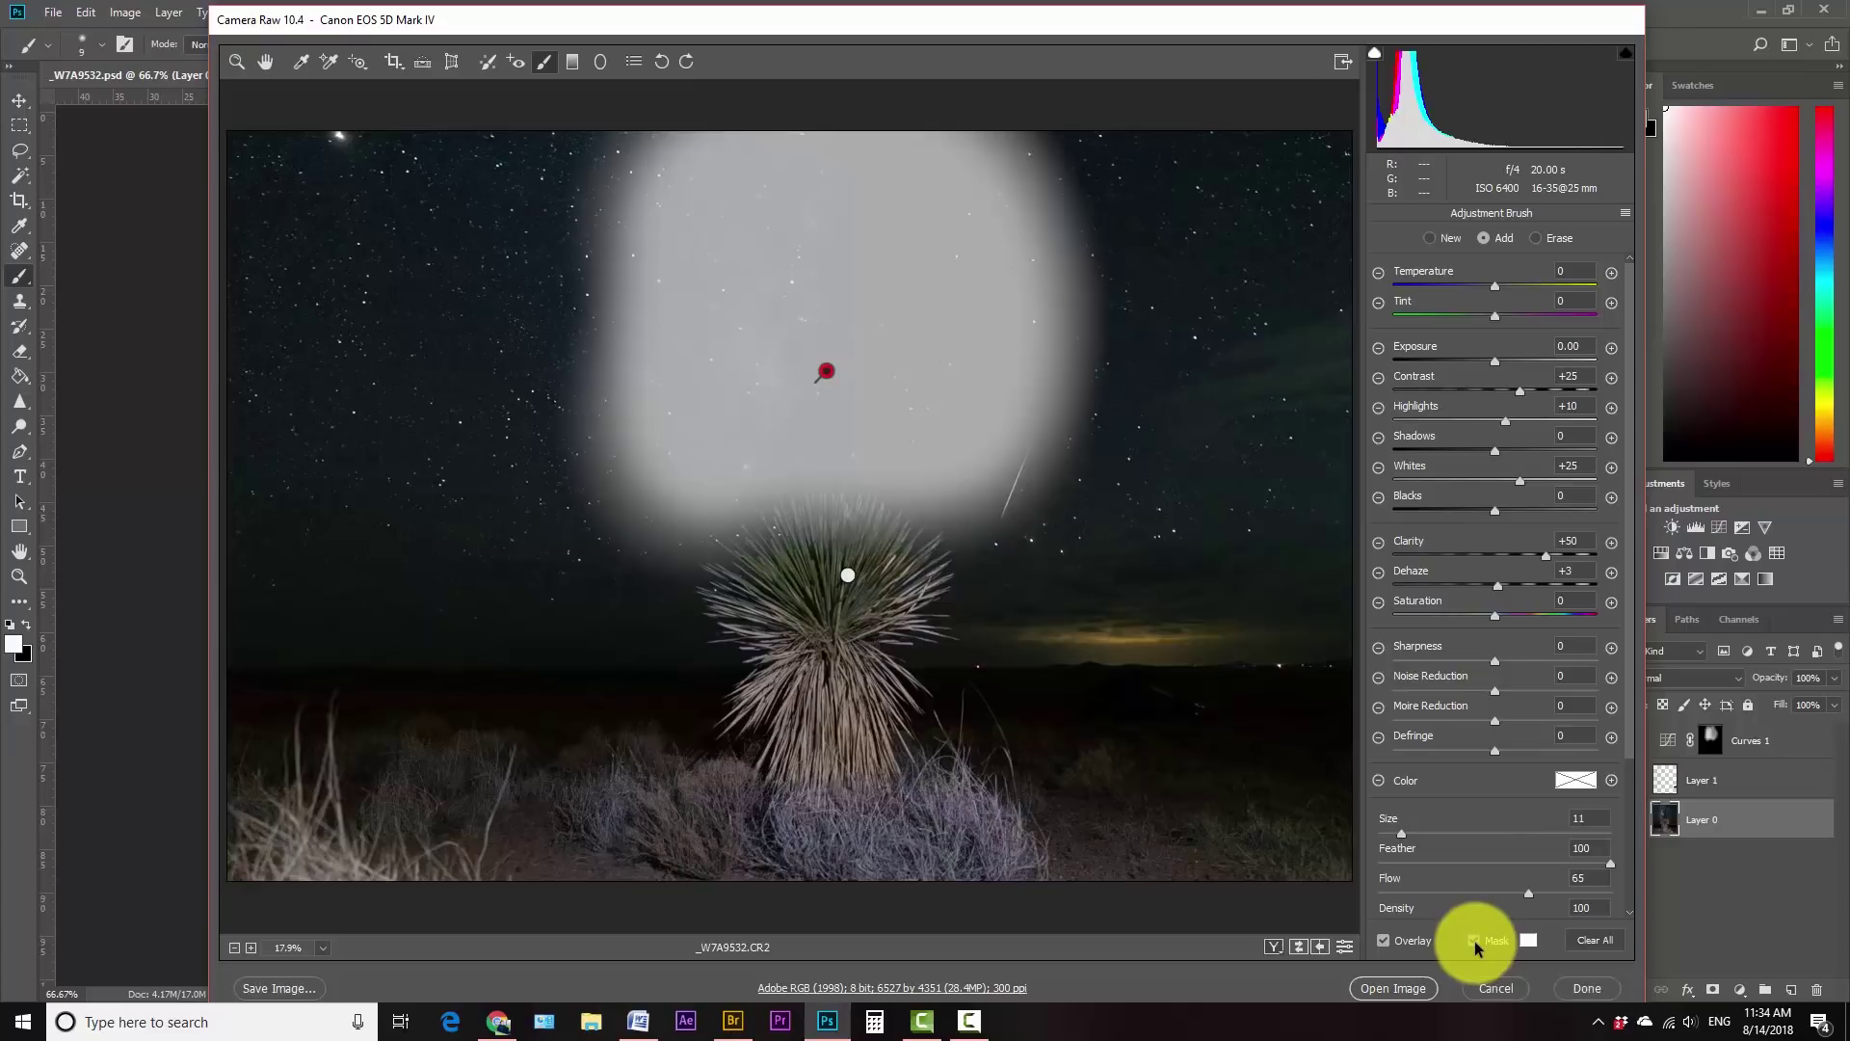
{"action": "left_click", "coordinate": [1474, 941]}
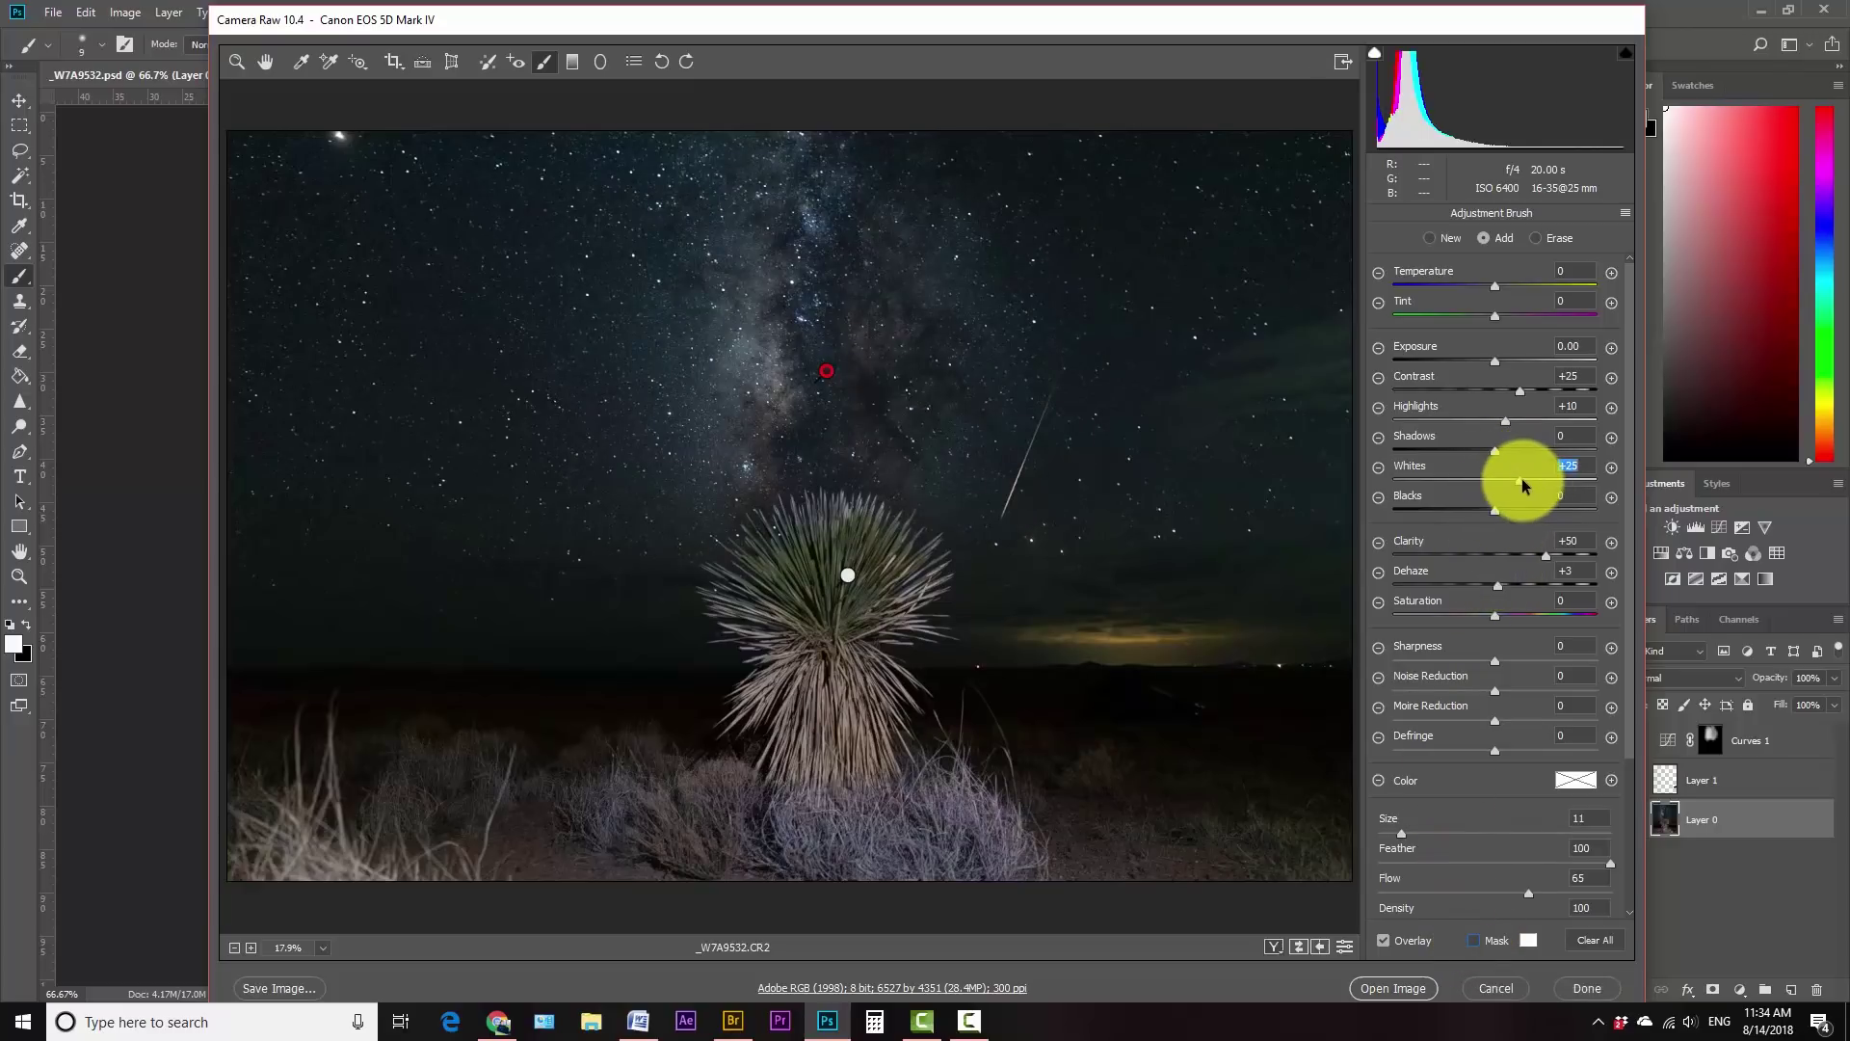
{"action": "left_click_drag", "start_coordinate": [1555, 484], "coordinate": [1548, 483]}
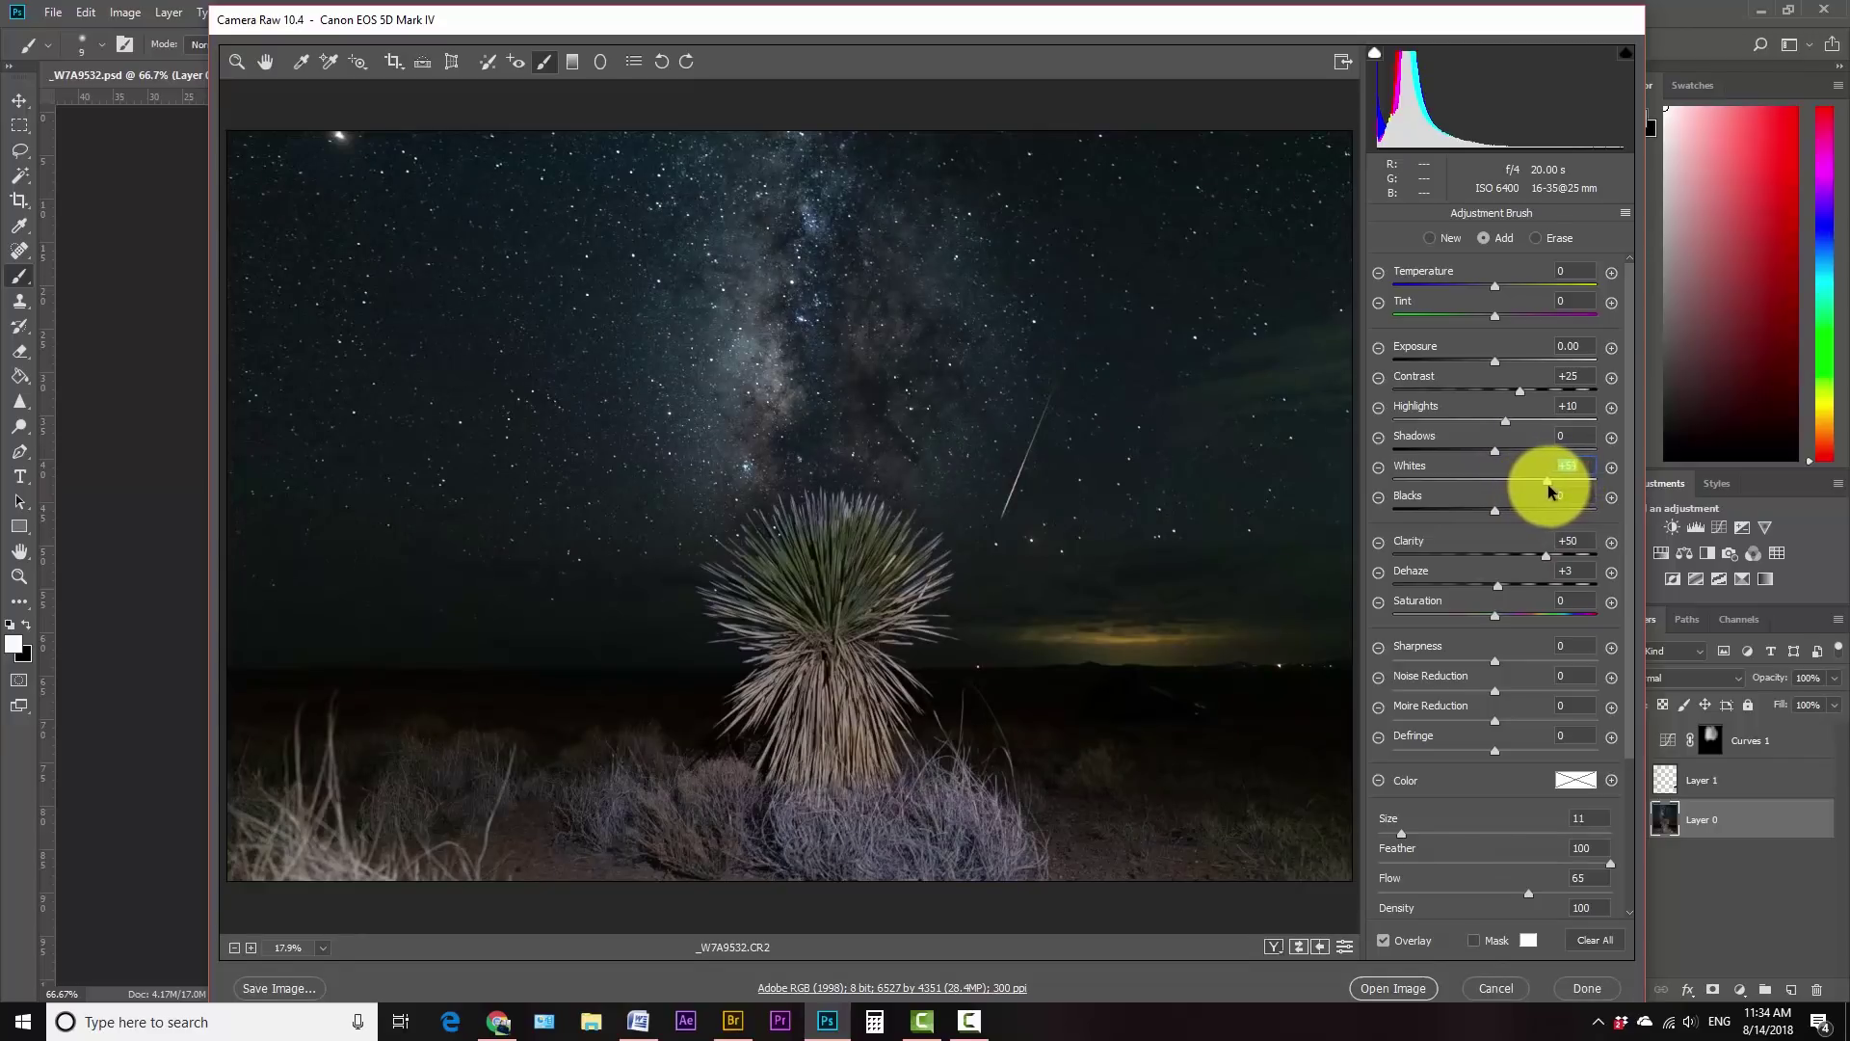
{"action": "left_click_drag", "start_coordinate": [1505, 421], "coordinate": [1519, 421]}
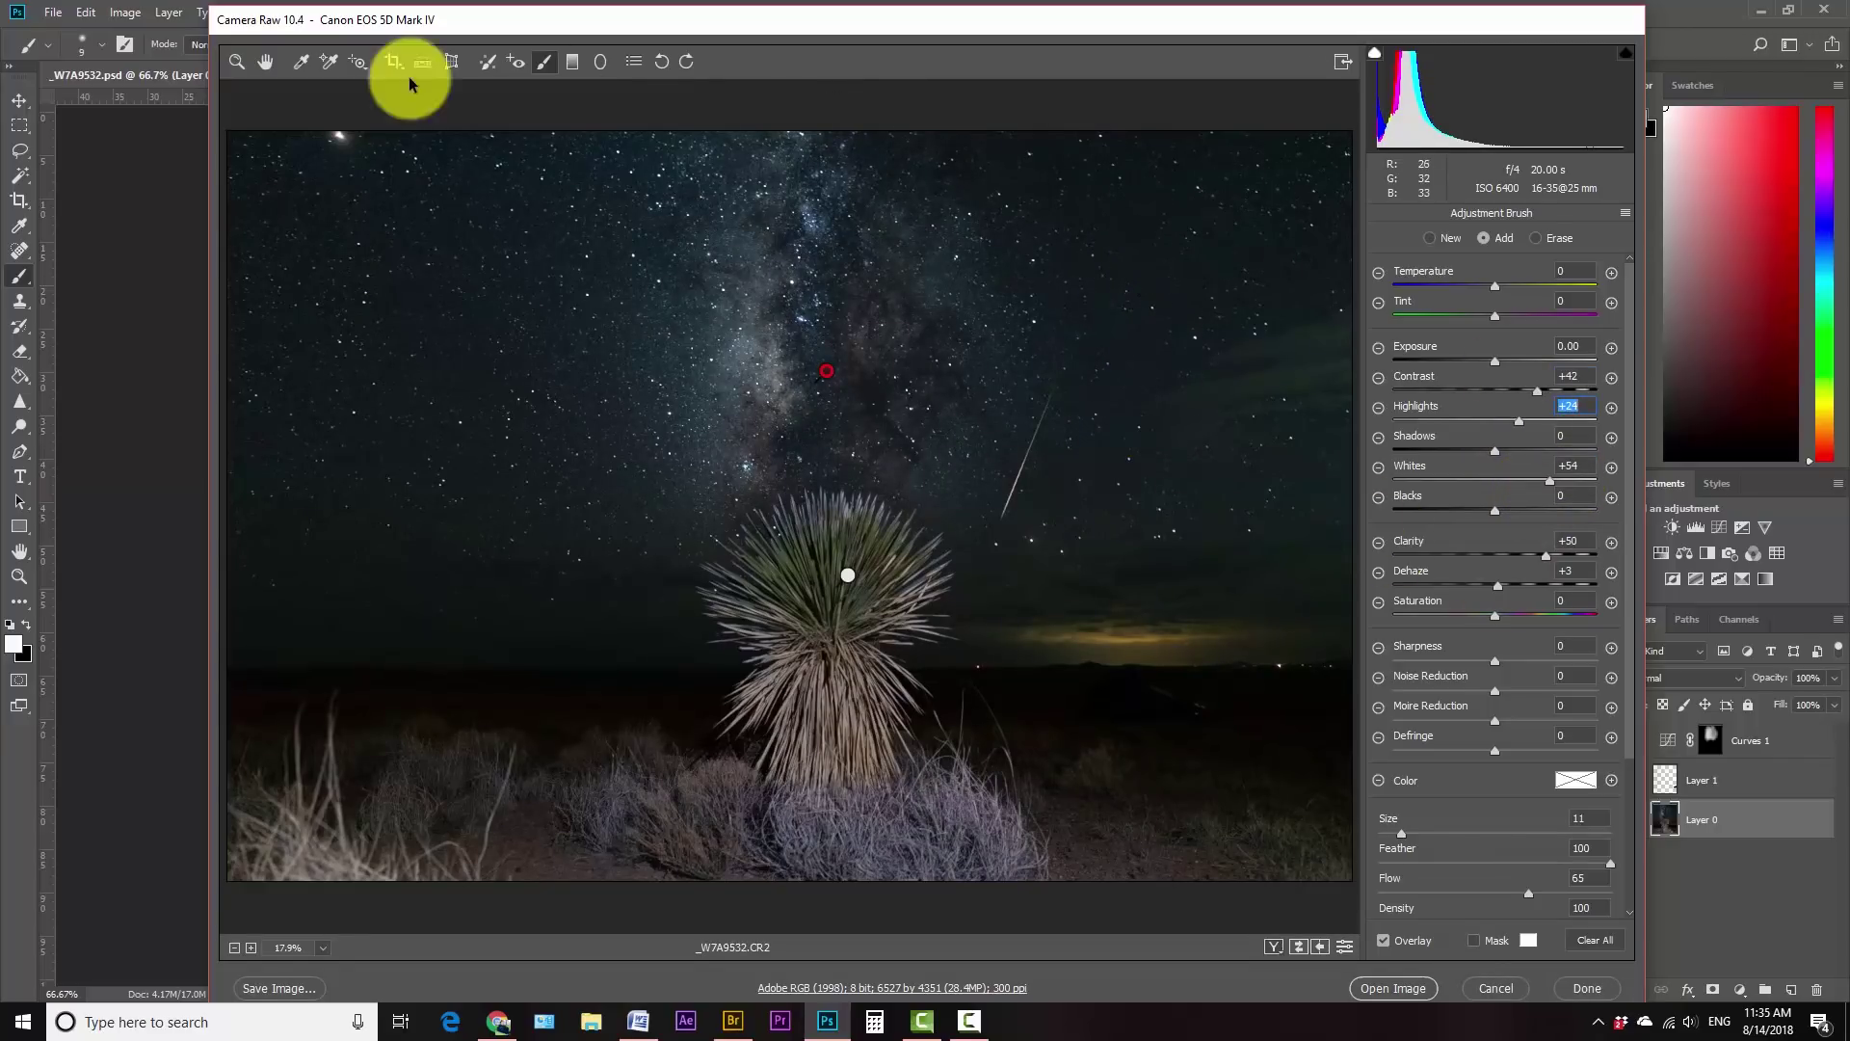
- Paint a new brush adjustment with tint +25 over the greenish sky right of the meteor, using brush size 13
{"action": "left_click", "coordinate": [1432, 238]}
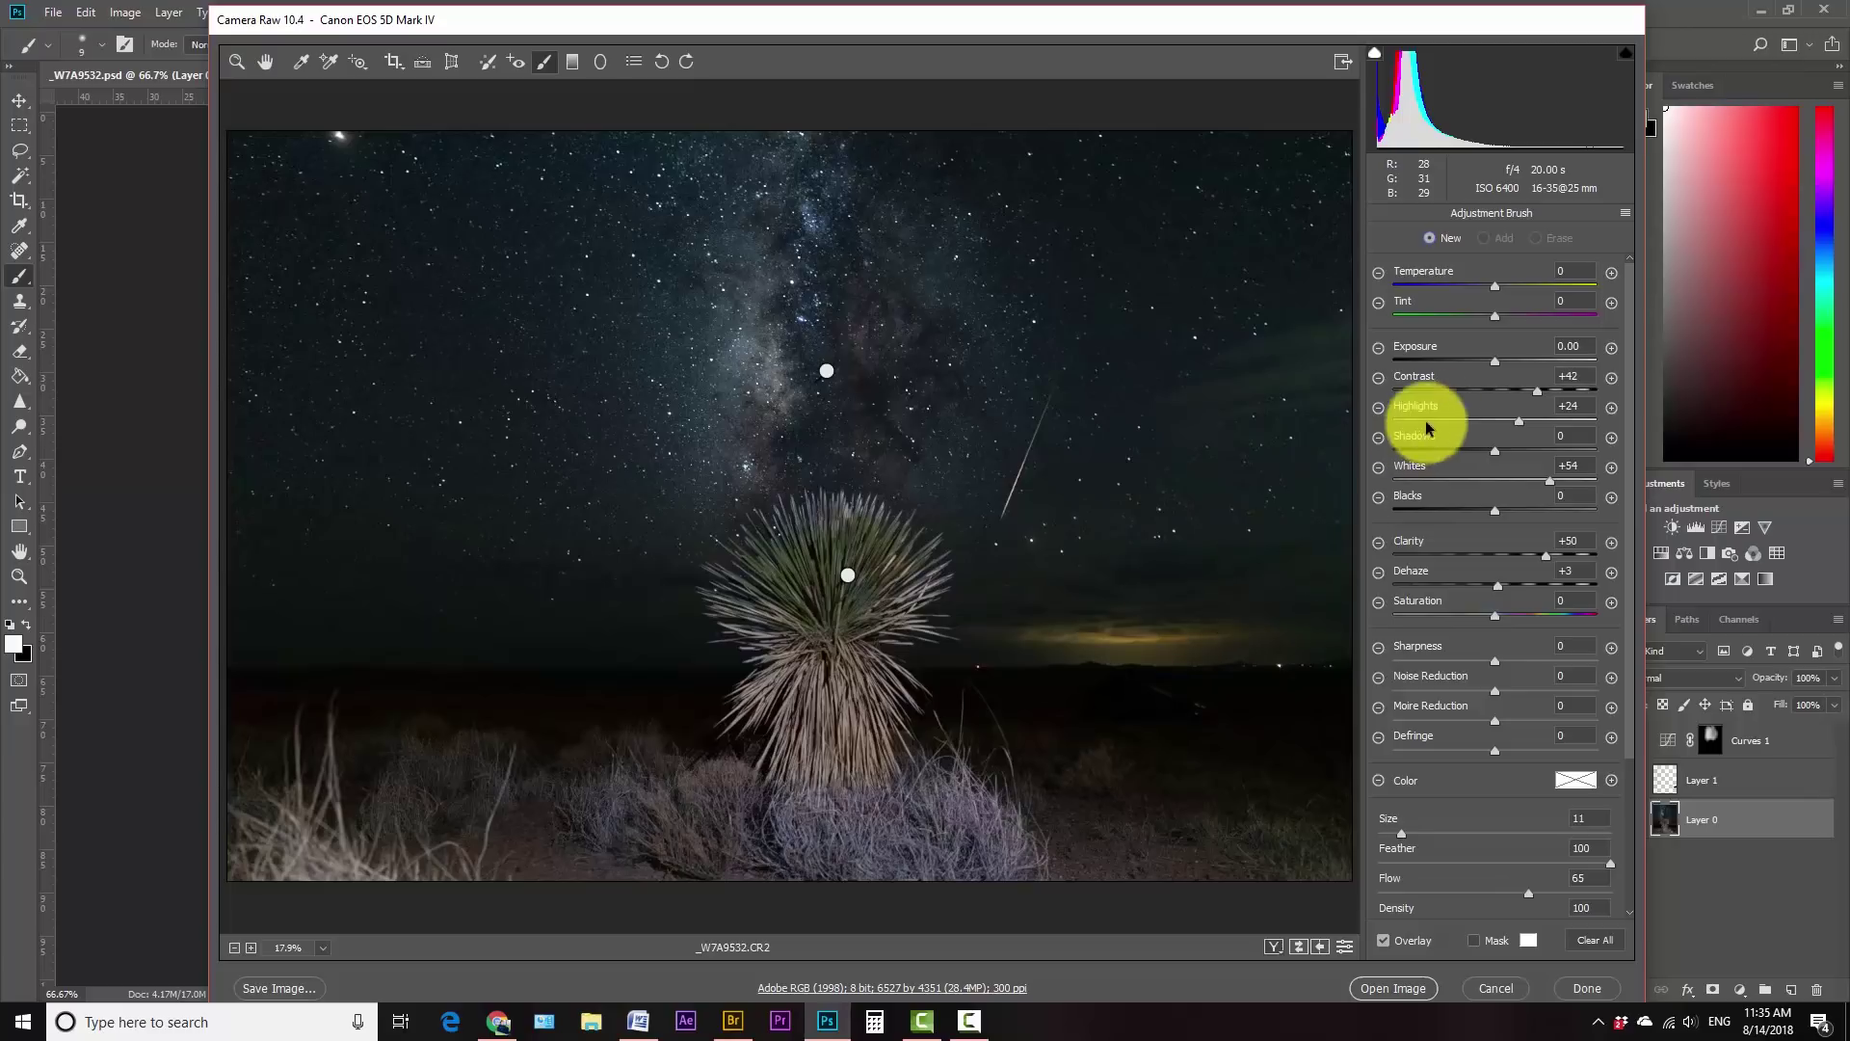
{"action": "left_click", "coordinate": [1611, 302]}
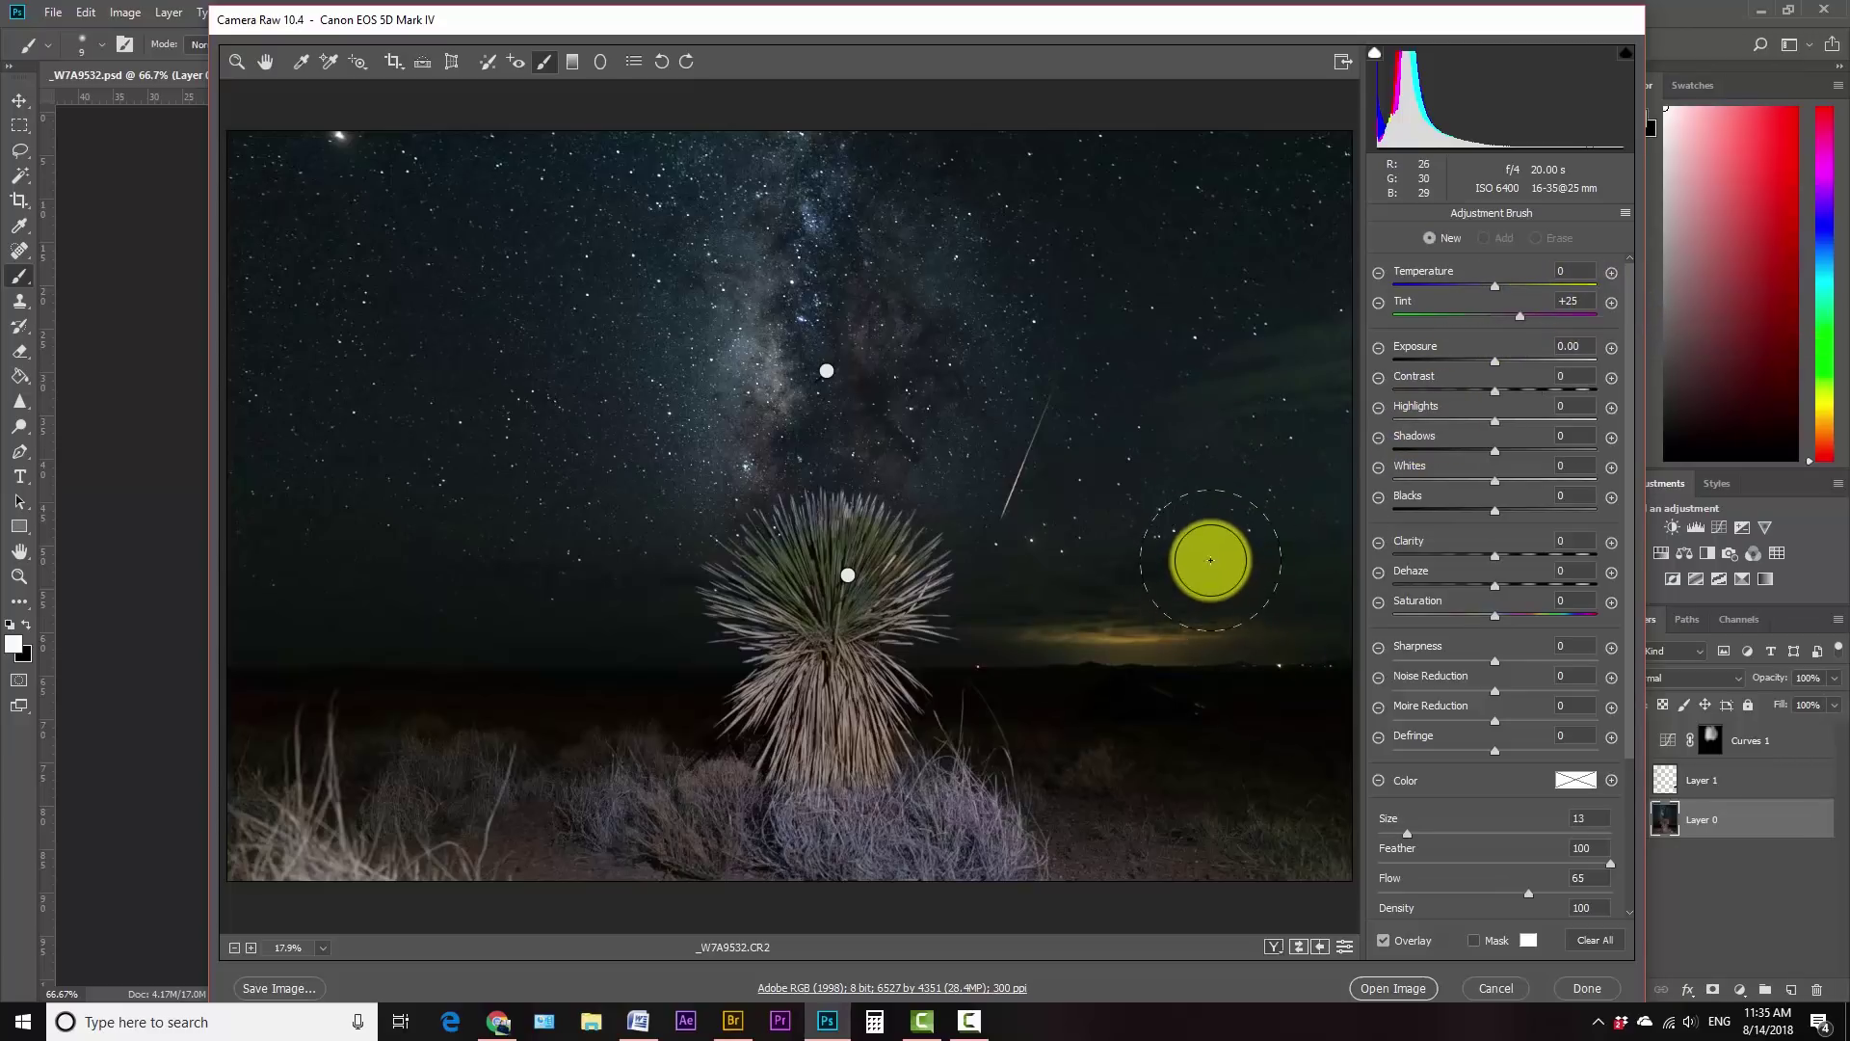
{"action": "mouse_move", "coordinate": [1086, 582]}
{"action": "left_mouse_down"}
{"action": "mouse_move", "coordinate": [1250, 359]}
{"action": "mouse_move", "coordinate": [1223, 496]}
{"action": "mouse_move", "coordinate": [1154, 552]}
{"action": "mouse_move", "coordinate": [1264, 351]}
{"action": "mouse_move", "coordinate": [1256, 592]}
{"action": "left_mouse_up"}
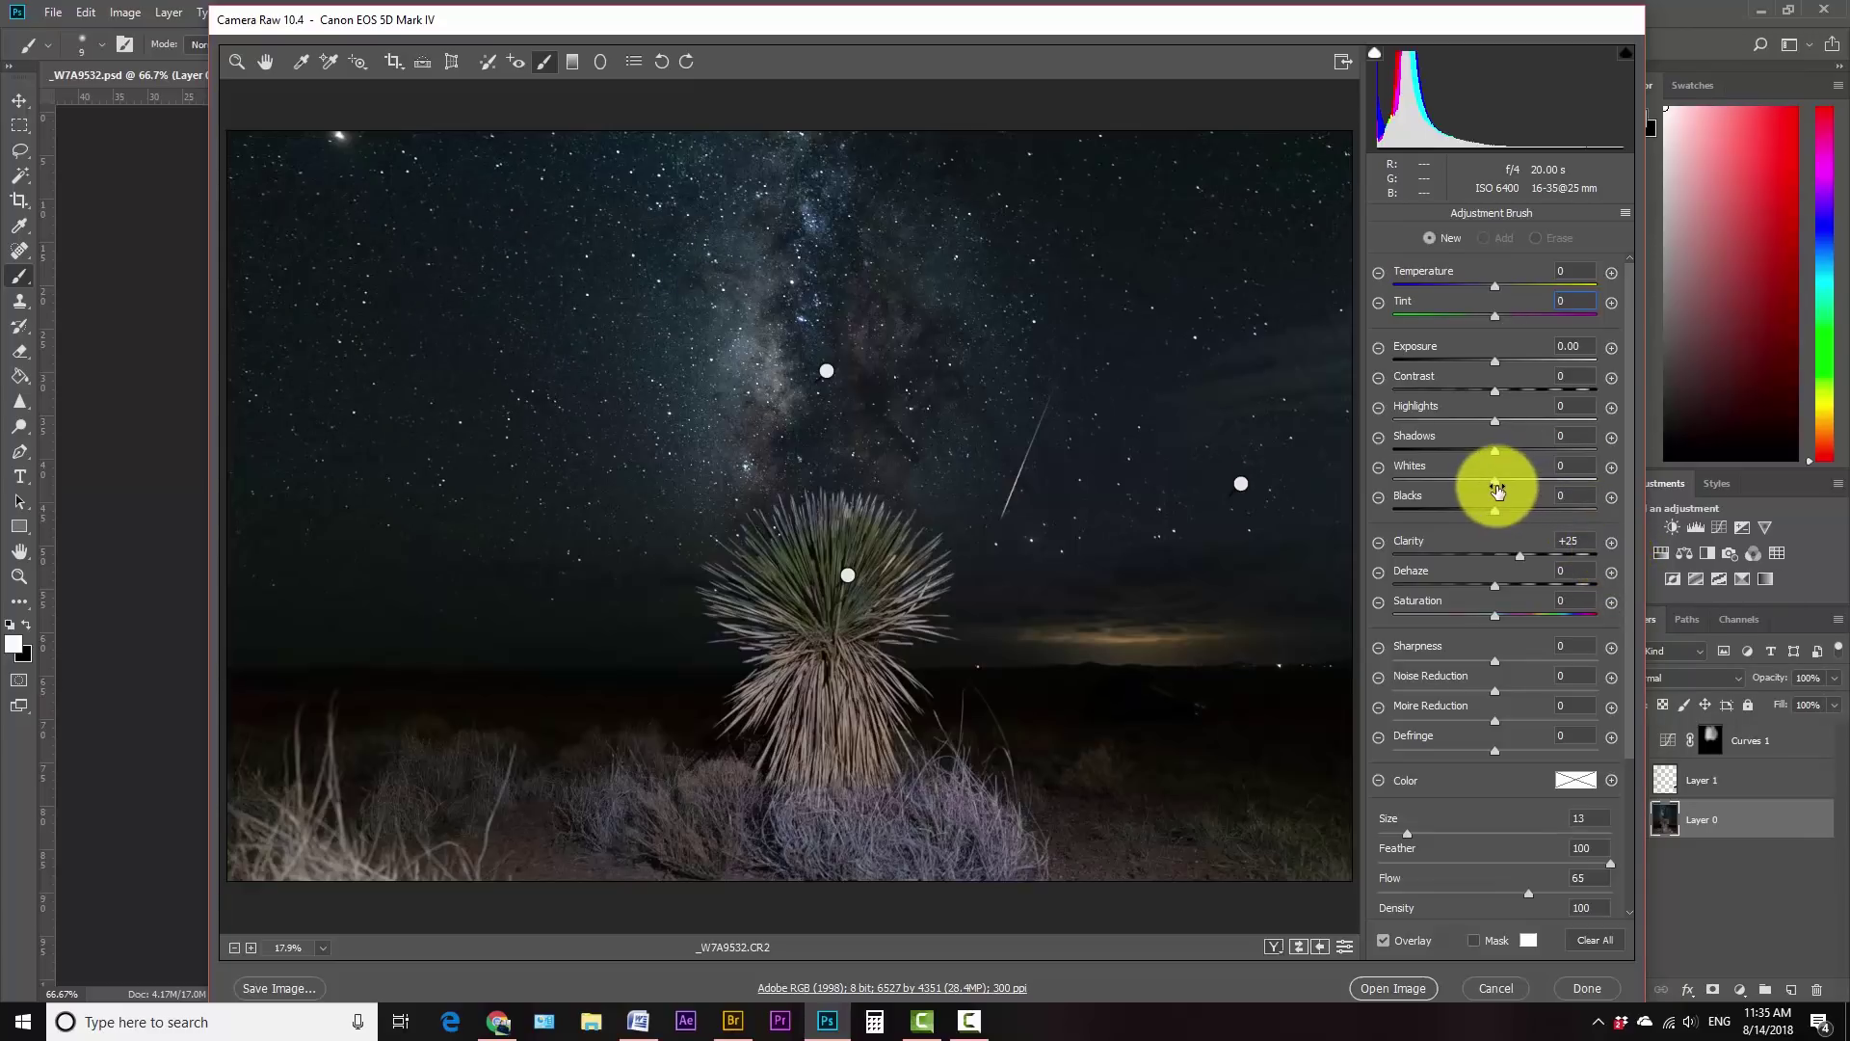
- Paint a new brush adjustment with clarity +25 and whites +21 over the sky on both sides of the Milky Way, brush size 25
{"action": "right_click", "coordinate": [1182, 274]}
{"action": "mouse_move", "coordinate": [1201, 247]}
{"action": "left_mouse_down"}
{"action": "mouse_move", "coordinate": [966, 130]}
{"action": "mouse_move", "coordinate": [1080, 161]}
{"action": "mouse_move", "coordinate": [1125, 211]}
{"action": "mouse_move", "coordinate": [1137, 180]}
{"action": "mouse_move", "coordinate": [1176, 186]}
{"action": "mouse_move", "coordinate": [1077, 464]}
{"action": "mouse_move", "coordinate": [1189, 363]}
{"action": "mouse_move", "coordinate": [1271, 375]}
{"action": "mouse_move", "coordinate": [1250, 534]}
{"action": "mouse_move", "coordinate": [1134, 529]}
{"action": "mouse_move", "coordinate": [1124, 504]}
{"action": "mouse_move", "coordinate": [1205, 413]}
{"action": "left_mouse_up"}
{"action": "mouse_move", "coordinate": [453, 301]}
{"action": "left_mouse_down"}
{"action": "mouse_move", "coordinate": [463, 210]}
{"action": "mouse_move", "coordinate": [417, 190]}
{"action": "mouse_move", "coordinate": [250, 306]}
{"action": "mouse_move", "coordinate": [484, 473]}
{"action": "mouse_move", "coordinate": [490, 516]}
{"action": "mouse_move", "coordinate": [534, 561]}
{"action": "mouse_move", "coordinate": [236, 519]}
{"action": "mouse_move", "coordinate": [528, 515]}
{"action": "mouse_move", "coordinate": [525, 418]}
{"action": "mouse_move", "coordinate": [473, 329]}
{"action": "mouse_move", "coordinate": [477, 196]}
{"action": "mouse_move", "coordinate": [544, 134]}
{"action": "mouse_move", "coordinate": [466, 252]}
{"action": "mouse_move", "coordinate": [311, 208]}
{"action": "mouse_move", "coordinate": [387, 332]}
{"action": "mouse_move", "coordinate": [439, 369]}
{"action": "left_mouse_up"}
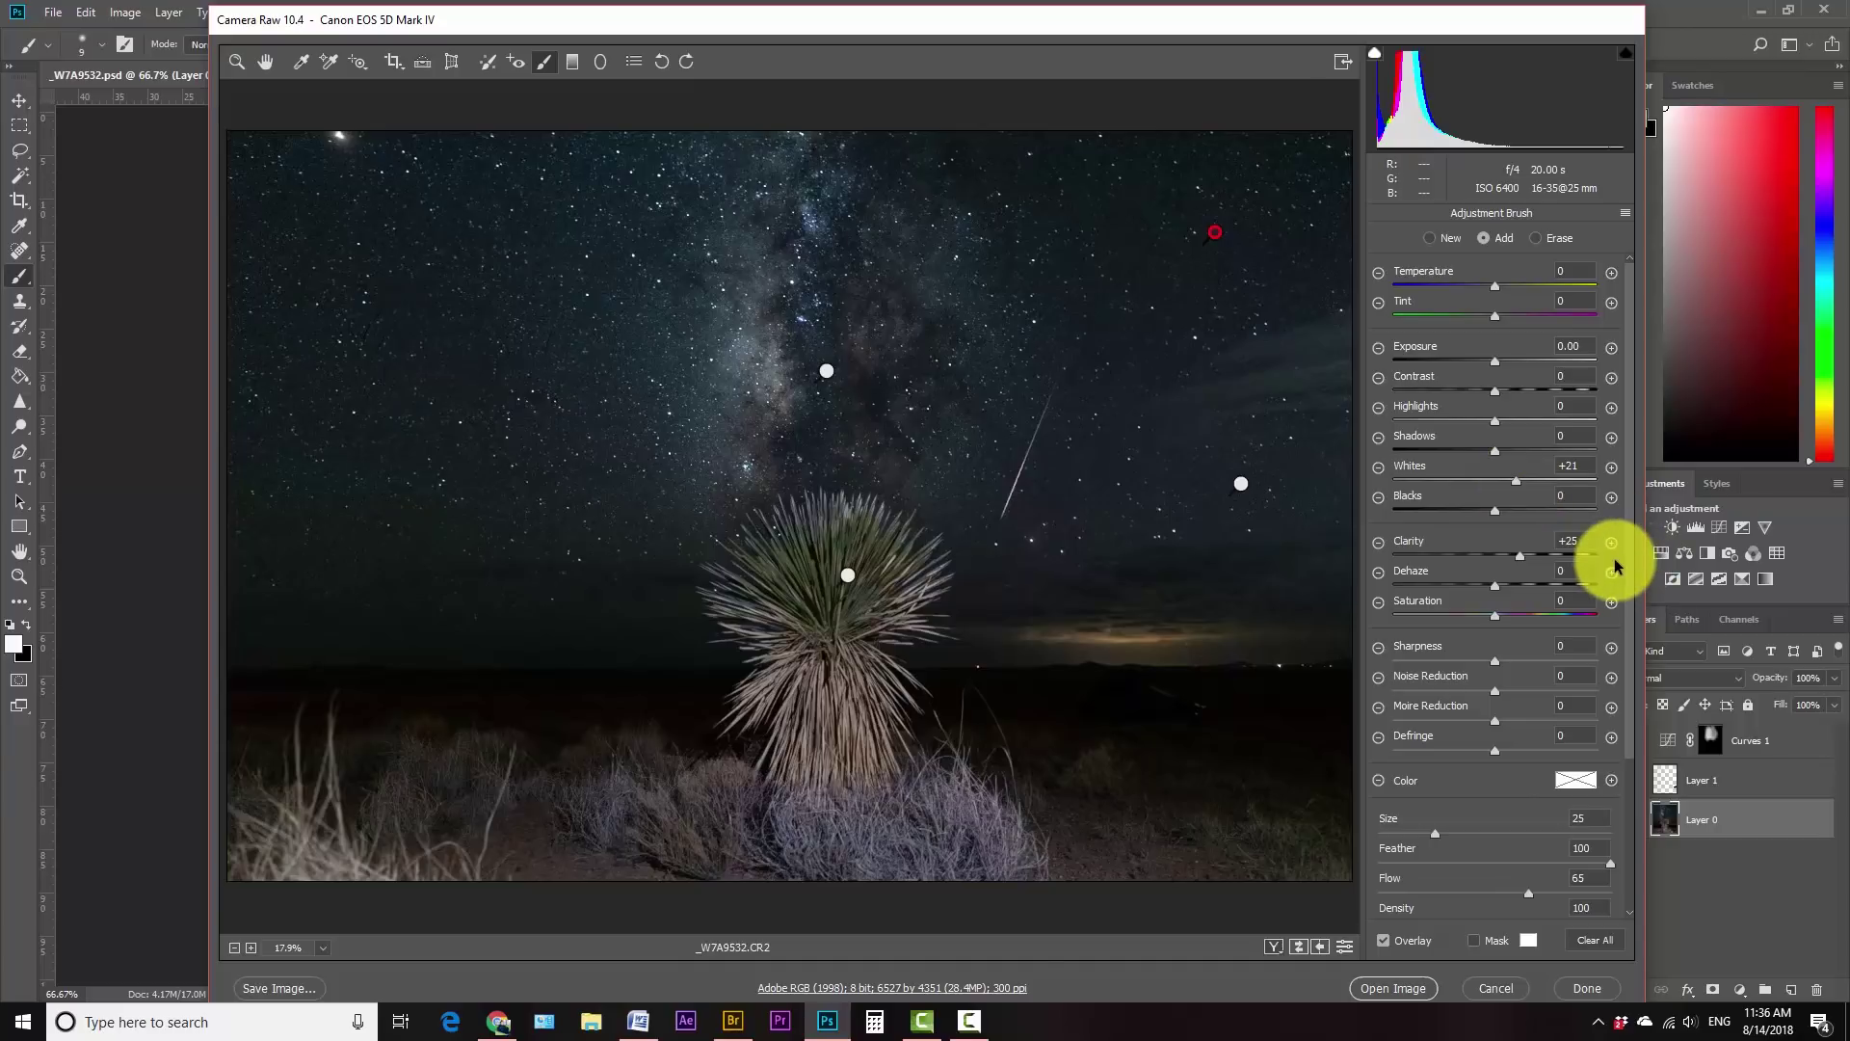
- Paint a new brush adjustment with tint -25 and a warmer temperature over the purplish bush below the yucca, using brush size 16
{"action": "left_click_drag", "start_coordinate": [977, 874], "coordinate": [911, 870]}
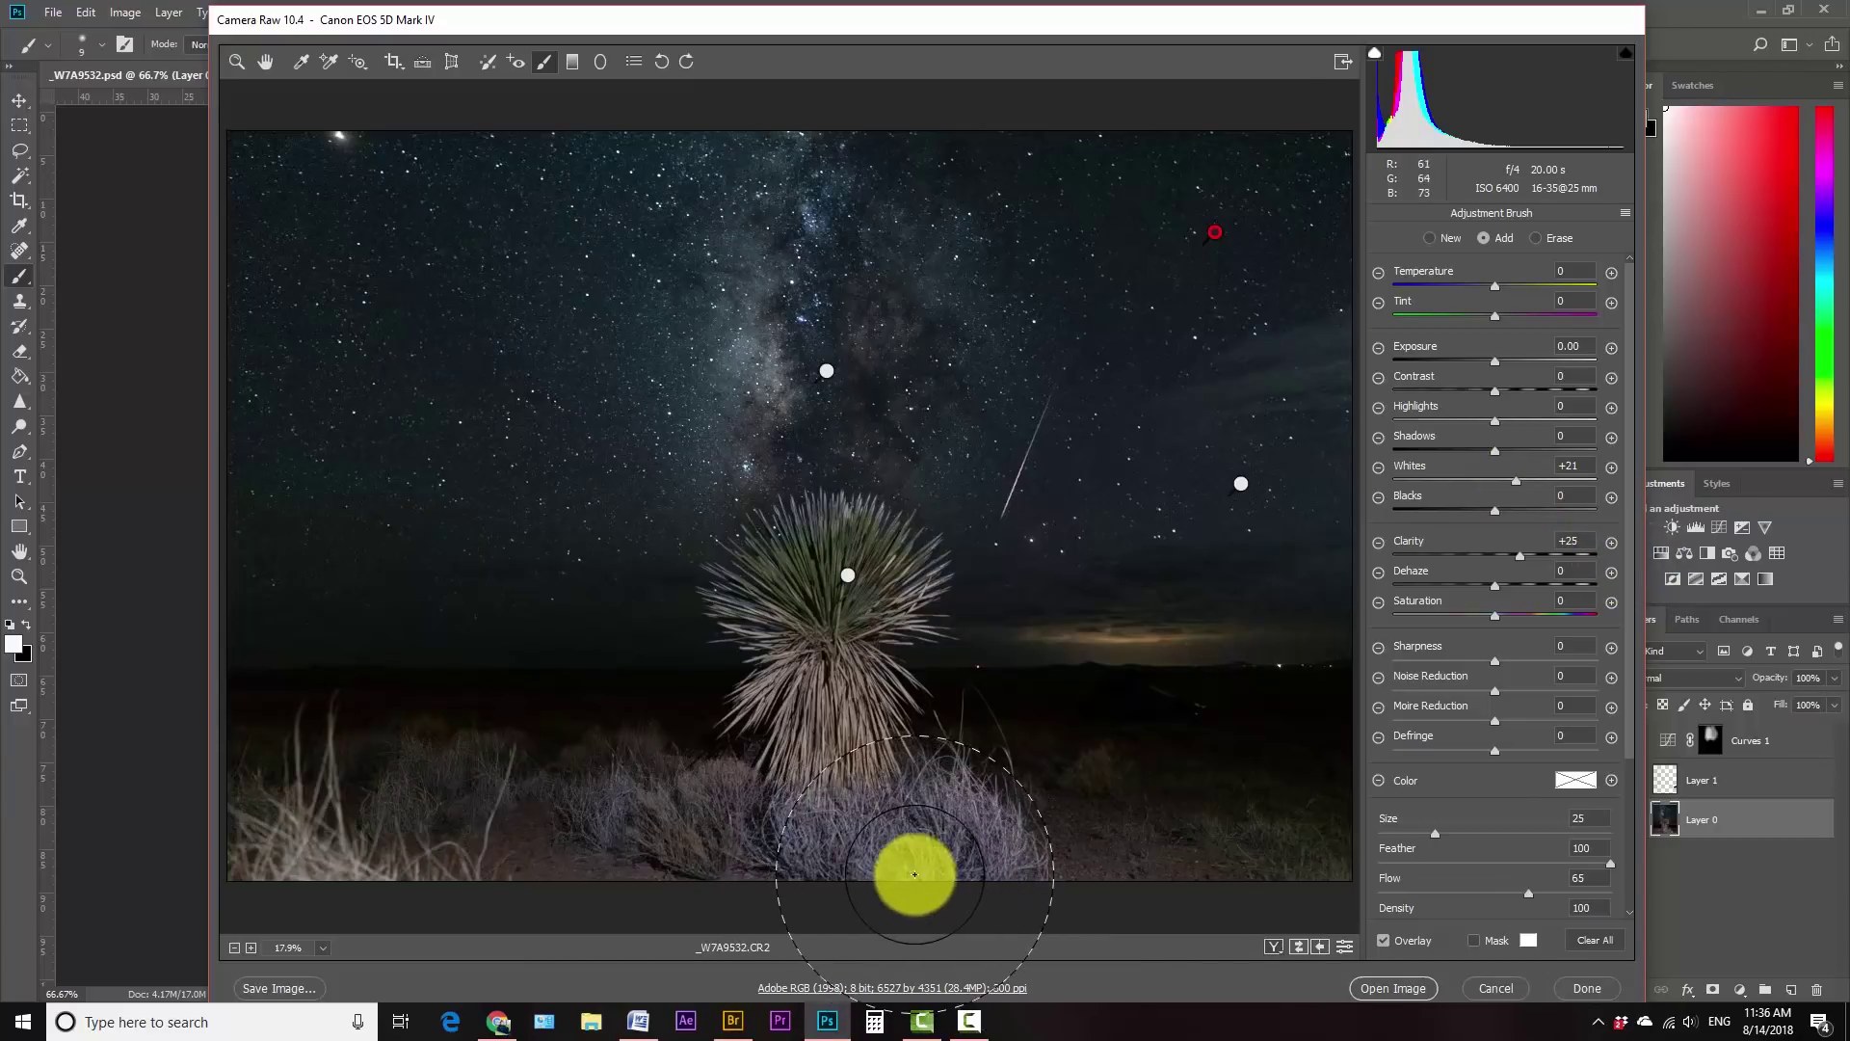
{"action": "left_click", "coordinate": [1377, 302]}
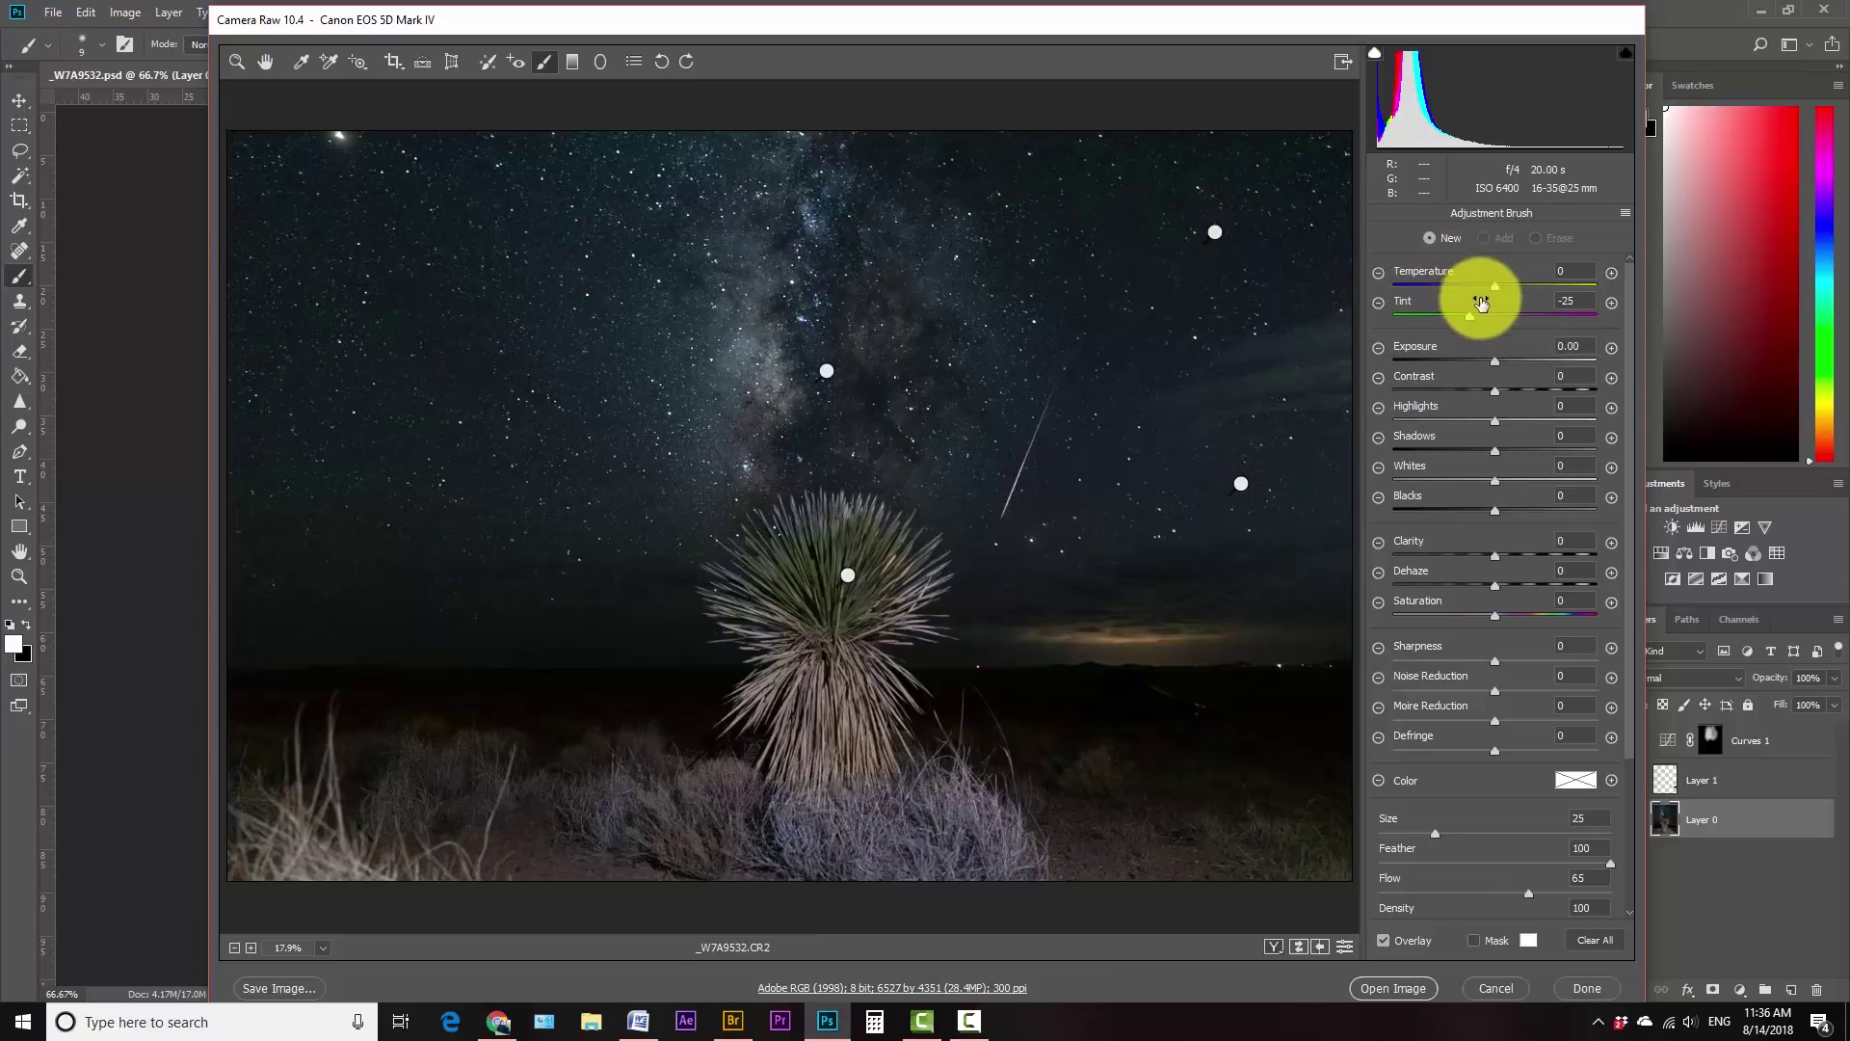
{"action": "left_click_drag", "start_coordinate": [1495, 282], "coordinate": [1512, 285]}
{"action": "key", "text": "bracketleft"}
{"action": "key", "text": "bracketleft"}
{"action": "key", "text": "bracketleft"}
{"action": "key", "text": "bracketleft"}
{"action": "key", "text": "bracketleft"}
{"action": "key", "text": "bracketleft"}
{"action": "key", "text": "bracketleft"}
{"action": "key", "text": "bracketleft"}
{"action": "key", "text": "bracketleft"}
{"action": "mouse_move", "coordinate": [932, 829]}
{"action": "left_mouse_down"}
{"action": "mouse_move", "coordinate": [888, 837]}
{"action": "mouse_move", "coordinate": [912, 858]}
{"action": "mouse_move", "coordinate": [784, 852]}
{"action": "left_mouse_up"}
- Set the bush adjustment's tint to -16 and temperature to +39
{"action": "left_click_drag", "start_coordinate": [1469, 315], "coordinate": [1478, 315]}
{"action": "left_click", "coordinate": [1534, 281]}
{"action": "left_click", "coordinate": [1513, 424]}
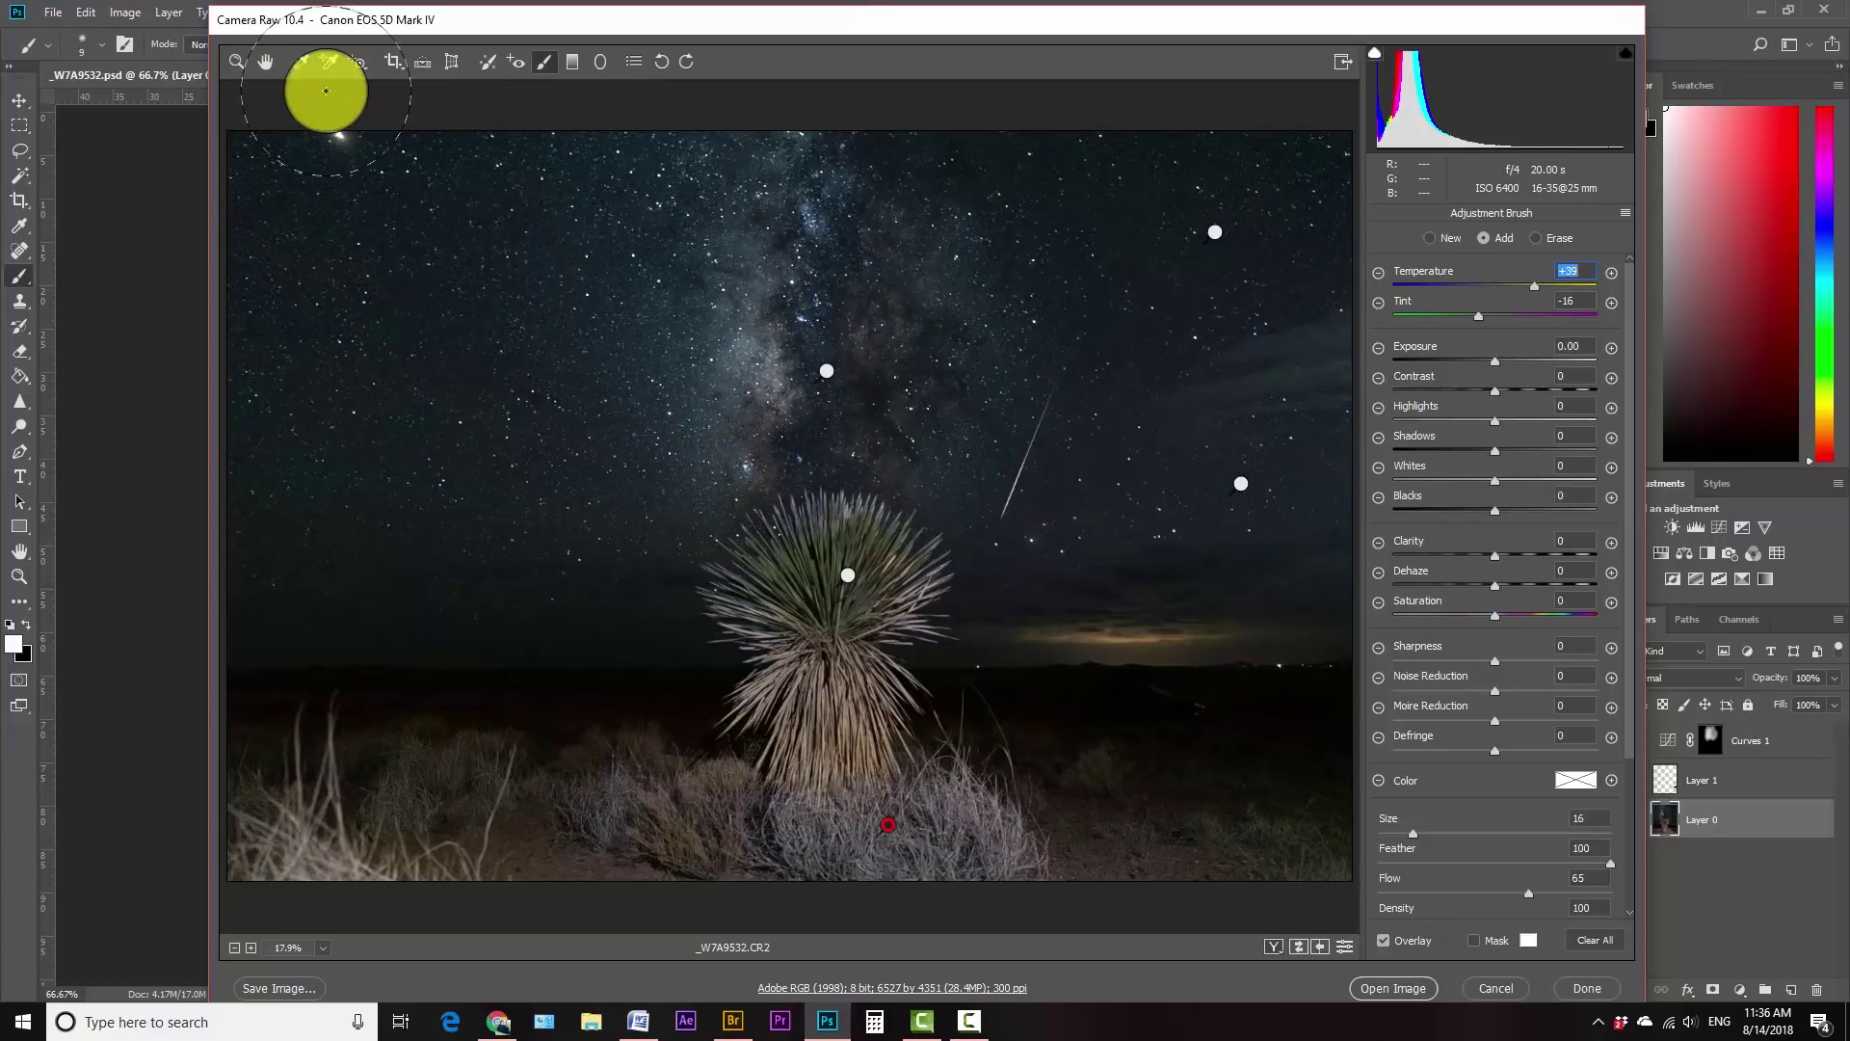
- Set the overall clarity to +4 and noise reduction to luminance 20, color 71, color detail 67 and color smoothness 57
{"action": "left_click", "coordinate": [267, 65]}
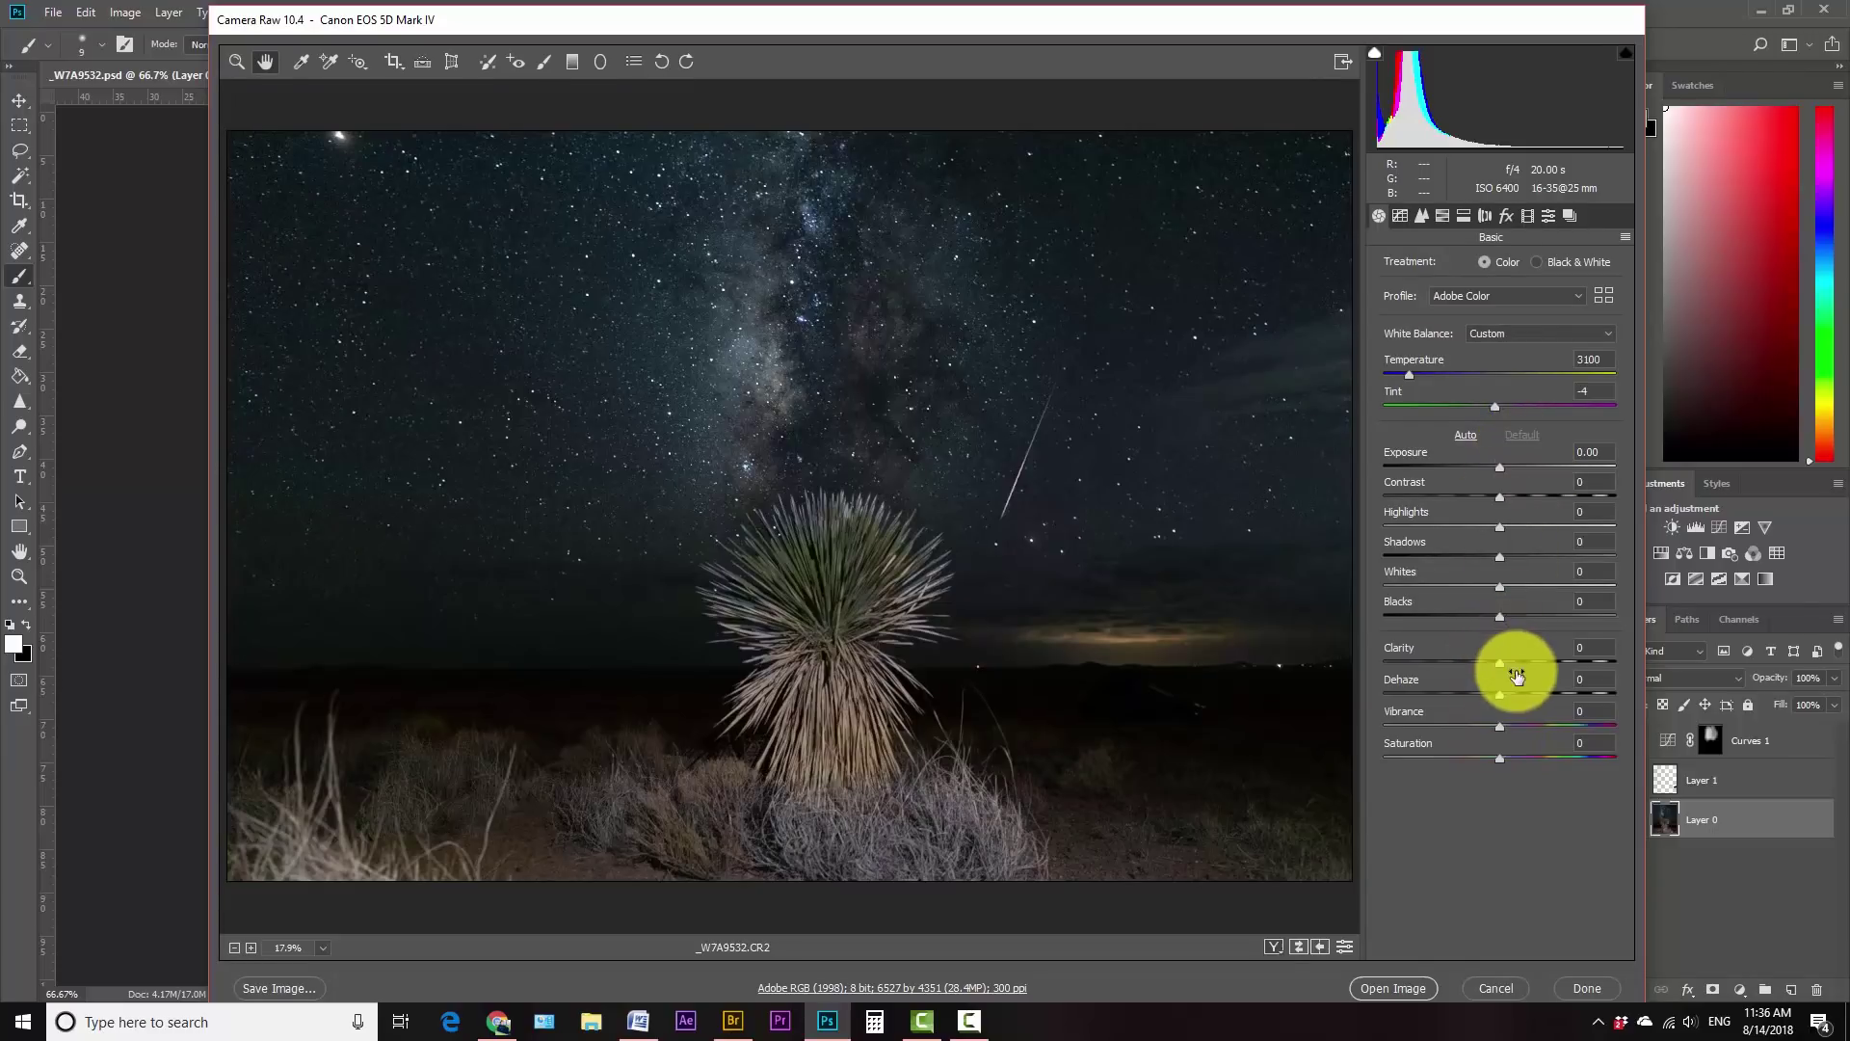
{"action": "left_click_drag", "start_coordinate": [1503, 663], "coordinate": [1512, 661]}
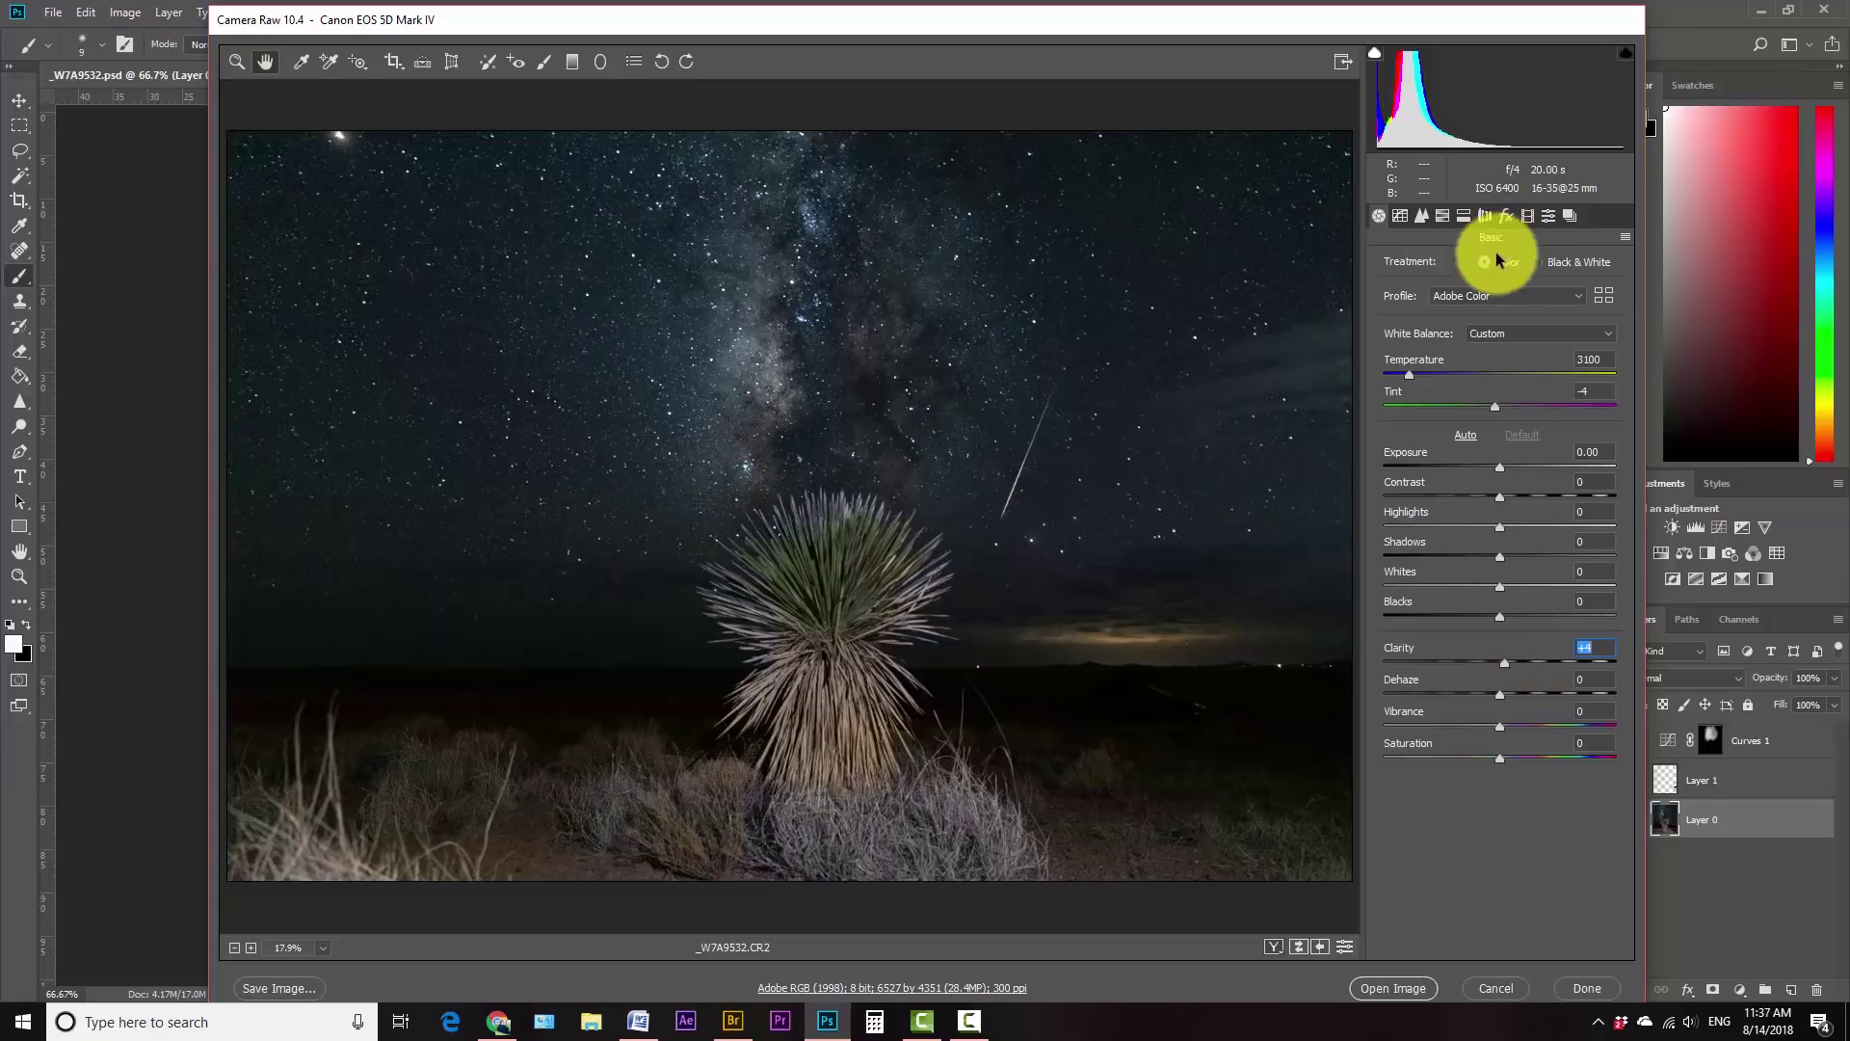
{"action": "left_click", "coordinate": [1425, 218]}
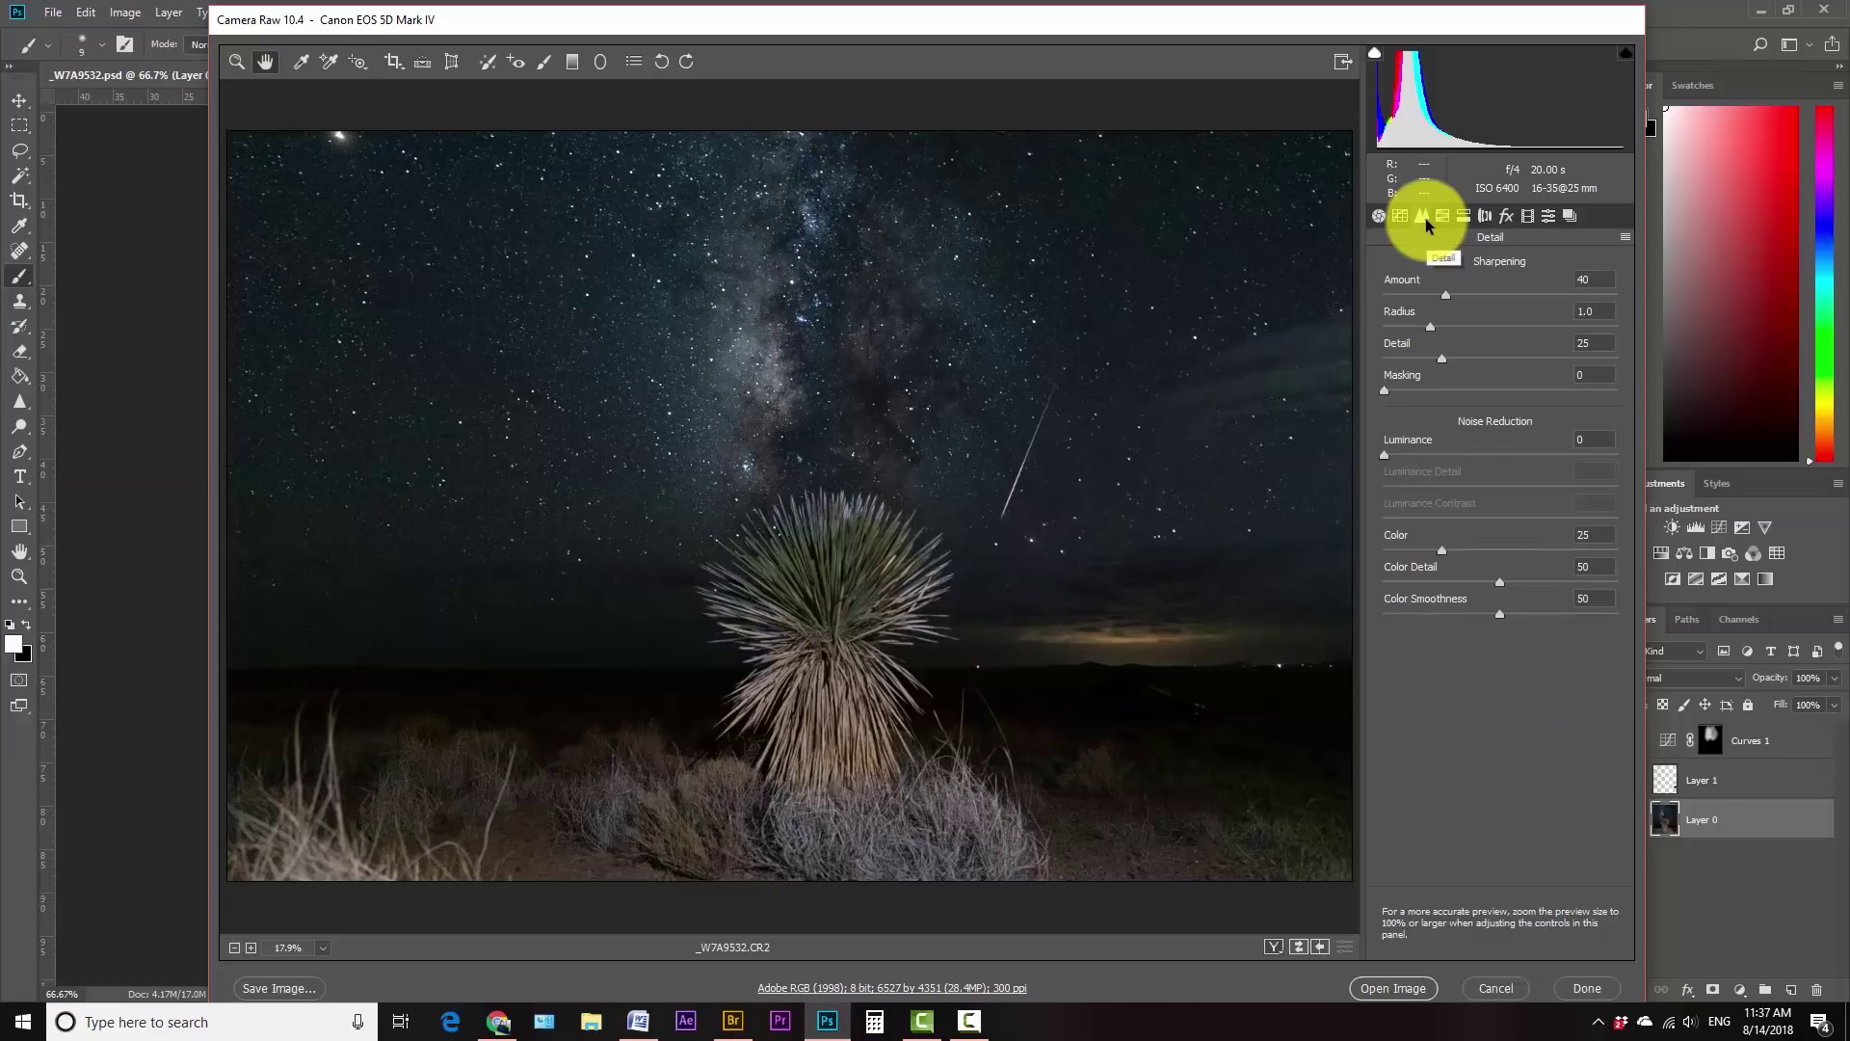
{"action": "left_click", "coordinate": [1588, 440]}
{"action": "type", "text": "2"}
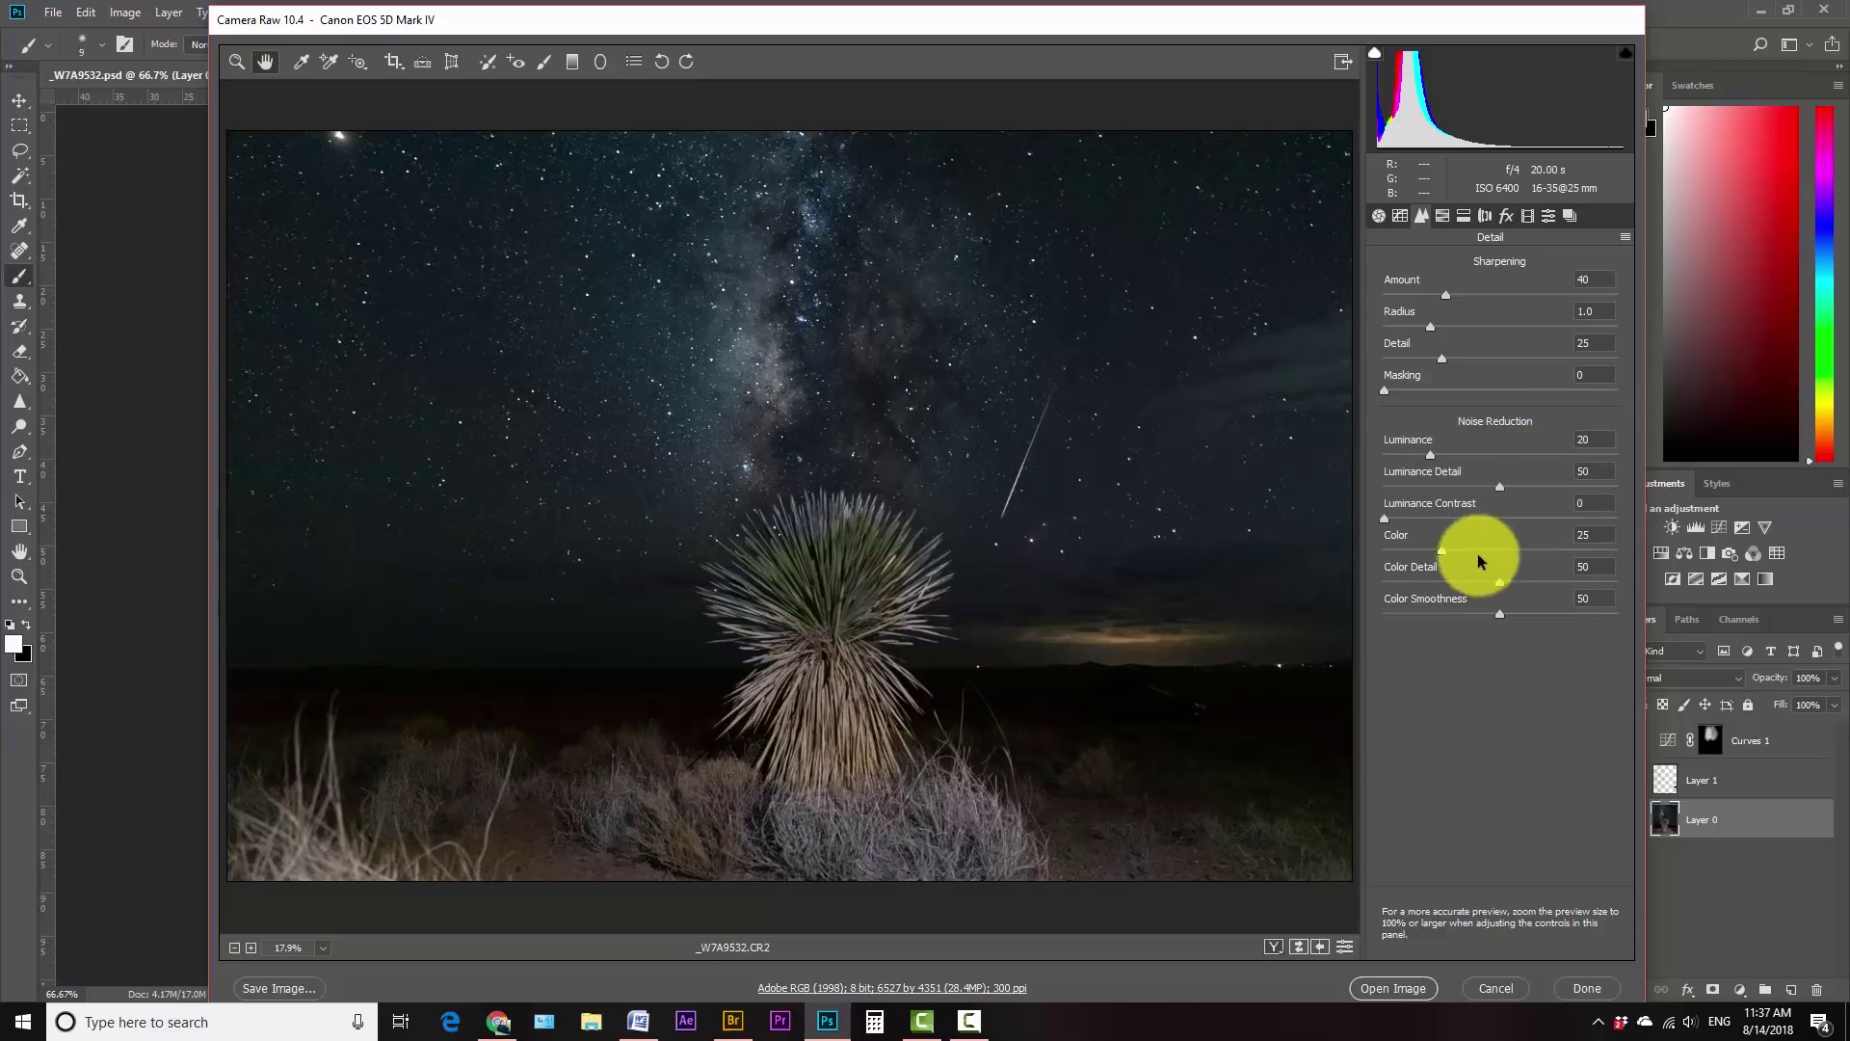
{"action": "left_click", "coordinate": [1443, 551]}
{"action": "left_click_drag", "start_coordinate": [1446, 557], "coordinate": [1517, 615]}
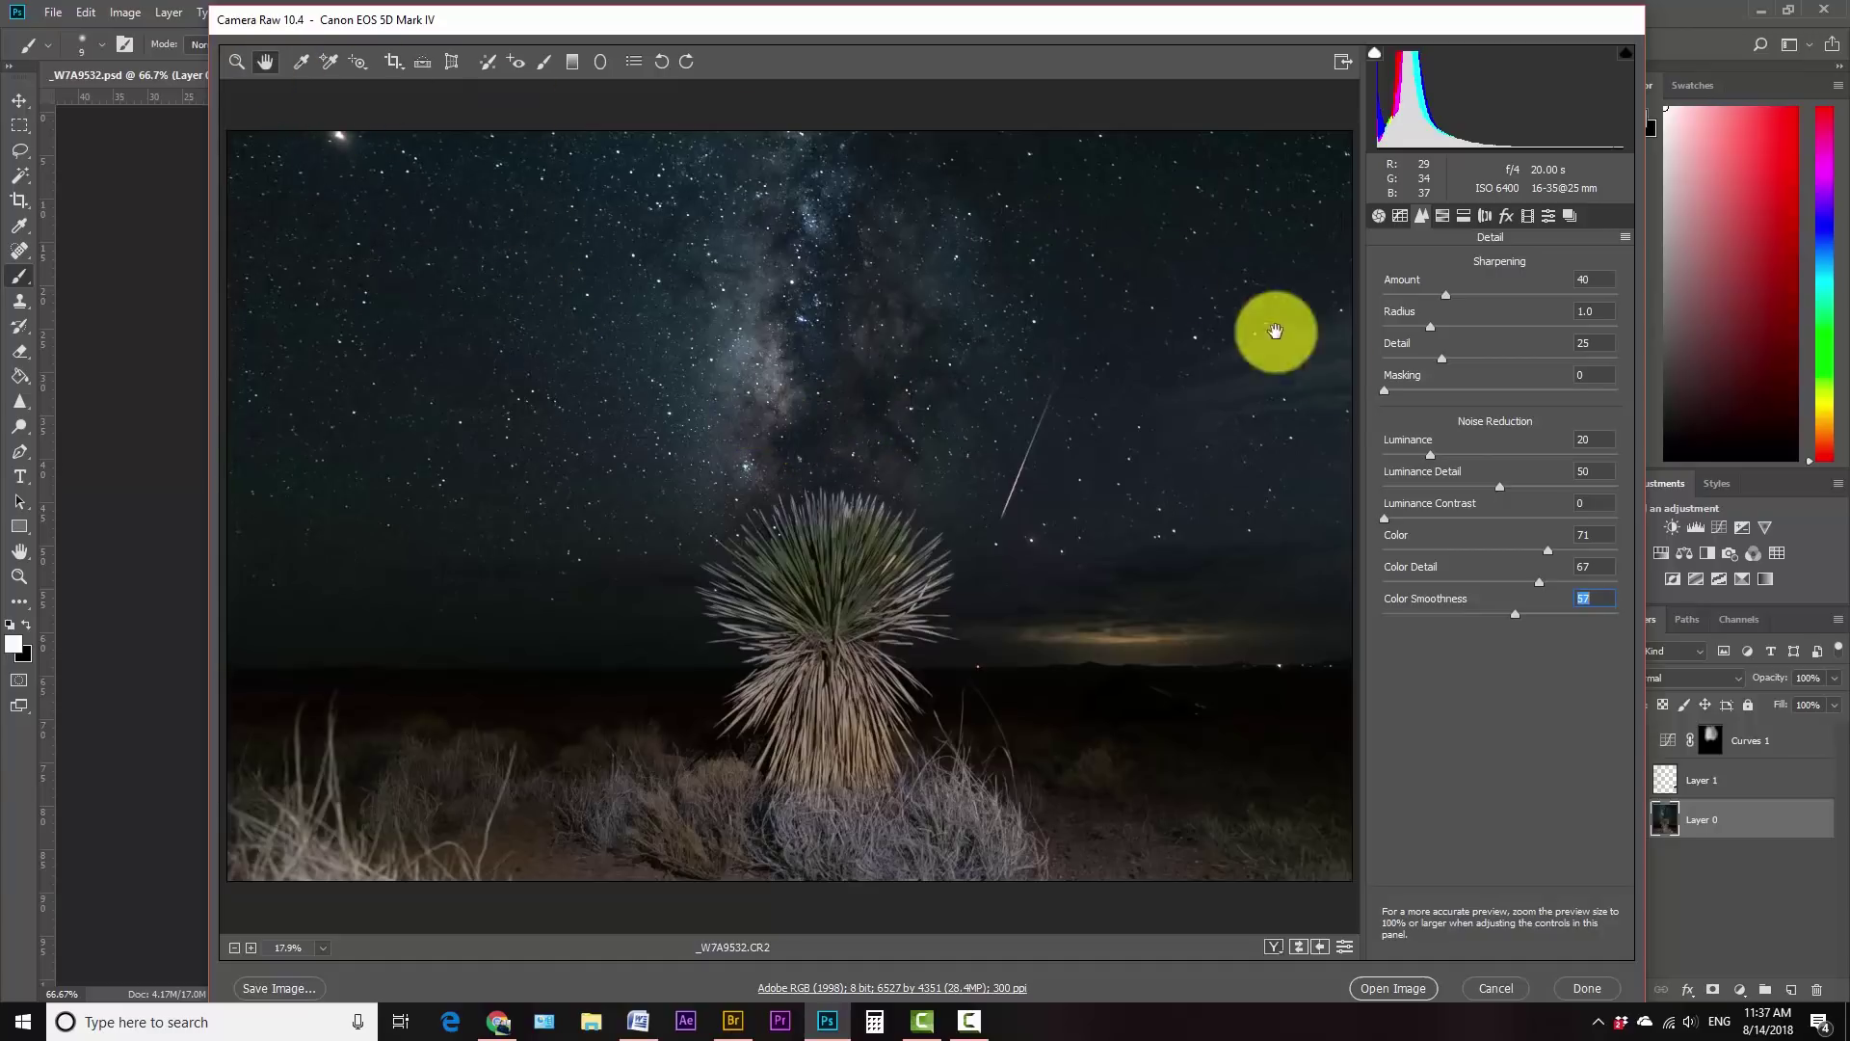
- Raise the photo's overall vibrance and saturation slightly and open the raw file as a Photoshop document
{"action": "left_click", "coordinate": [1378, 216]}
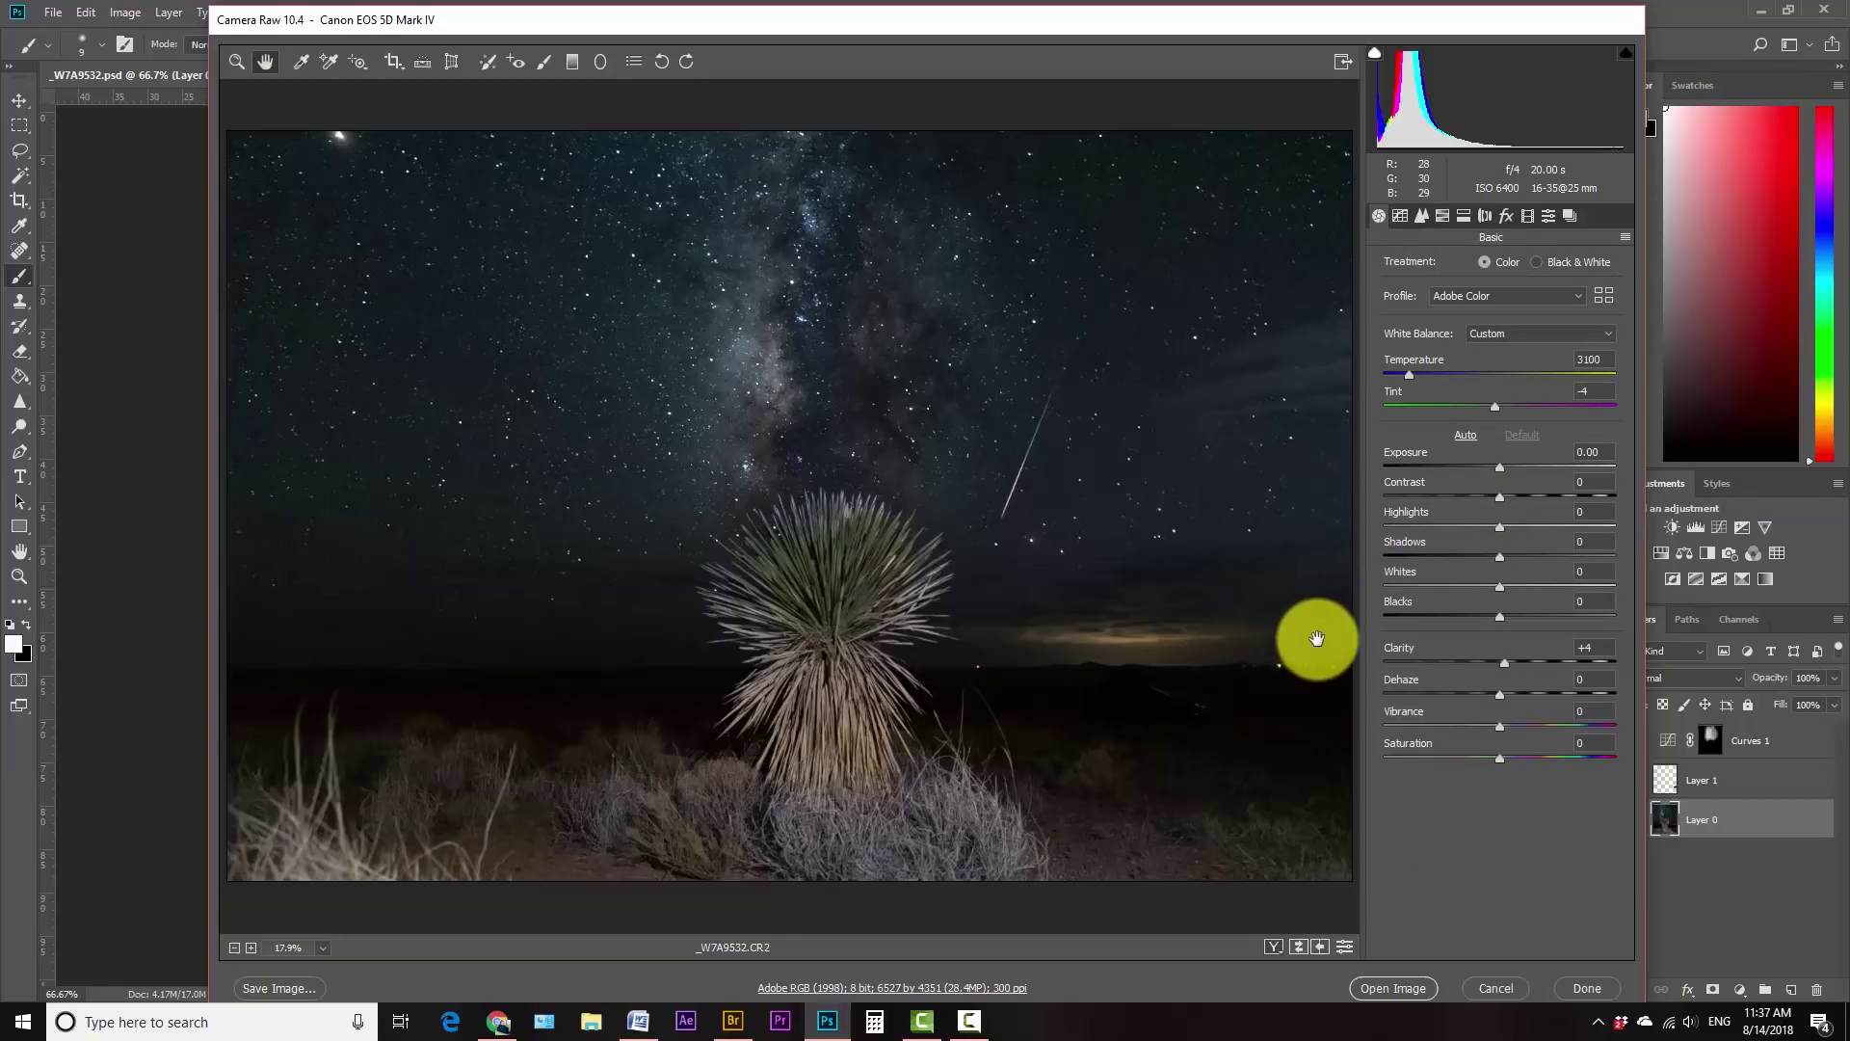
{"action": "left_click", "coordinate": [1521, 726]}
{"action": "left_click", "coordinate": [1516, 753]}
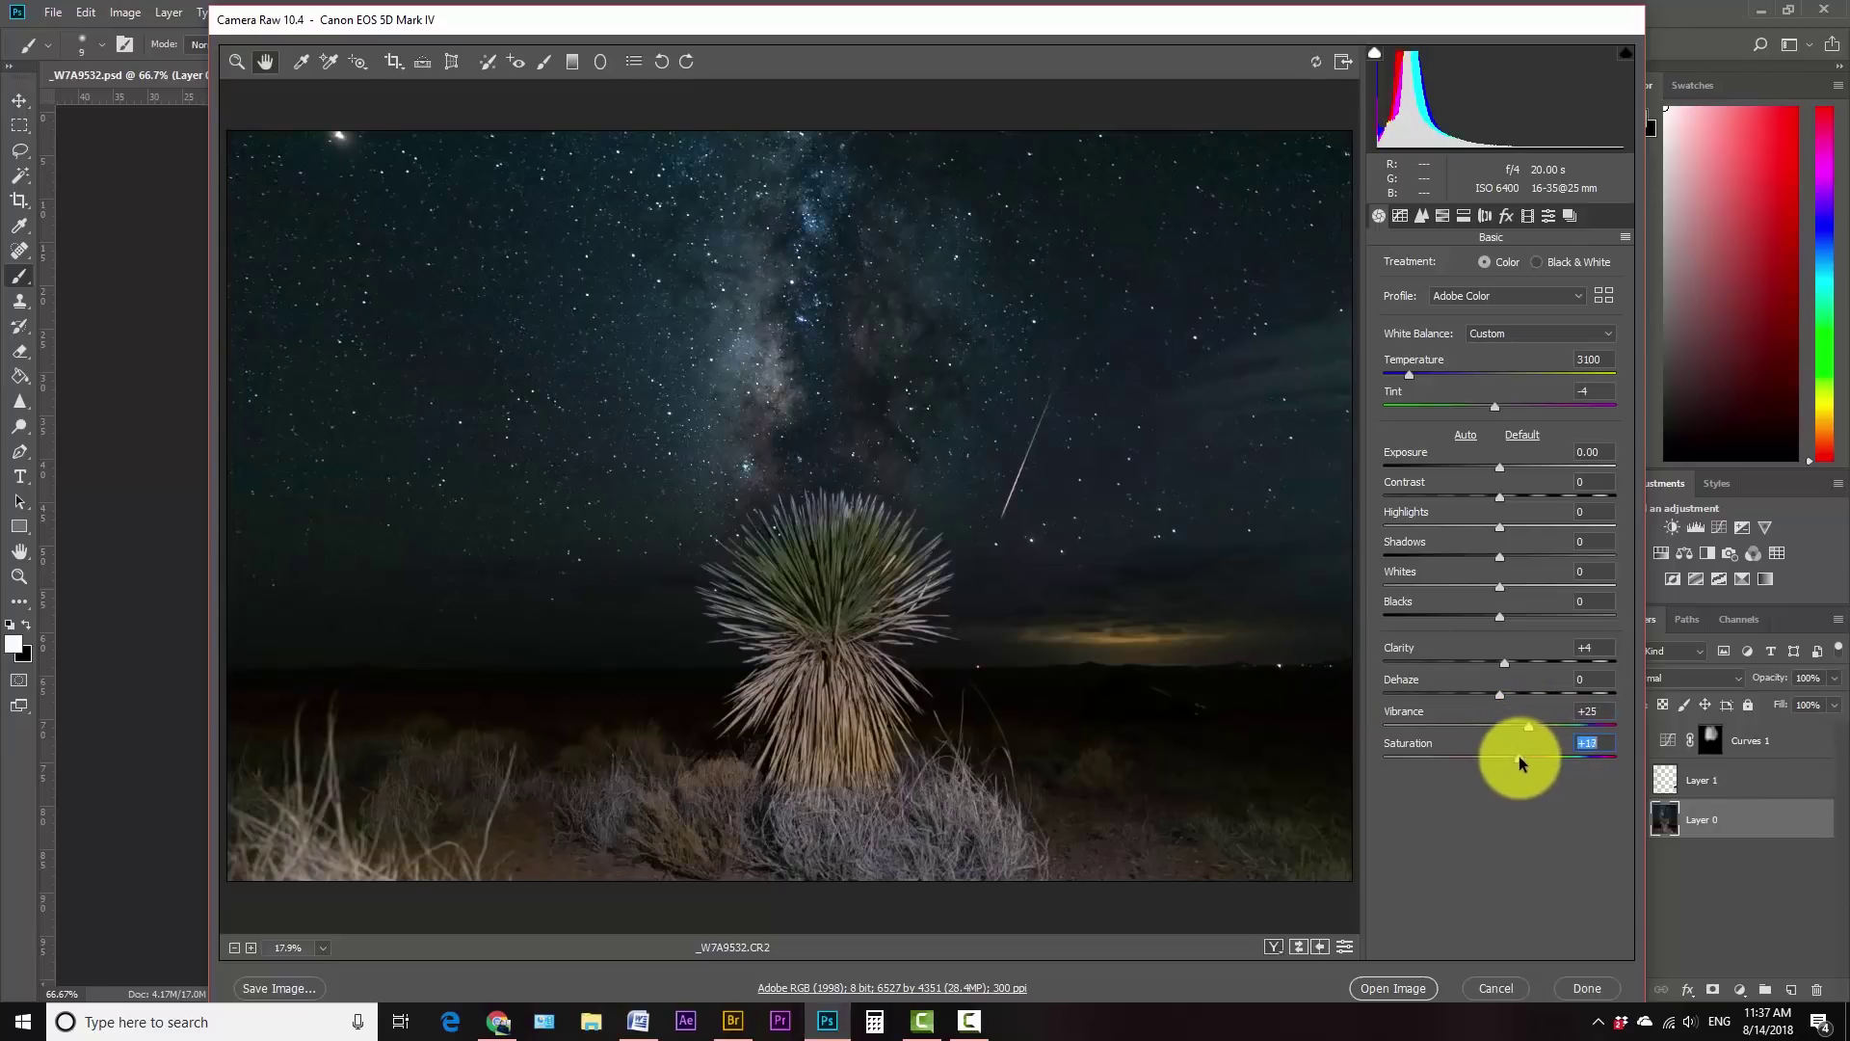
{"action": "left_click", "coordinate": [1522, 724]}
{"action": "key", "text": "Return"}
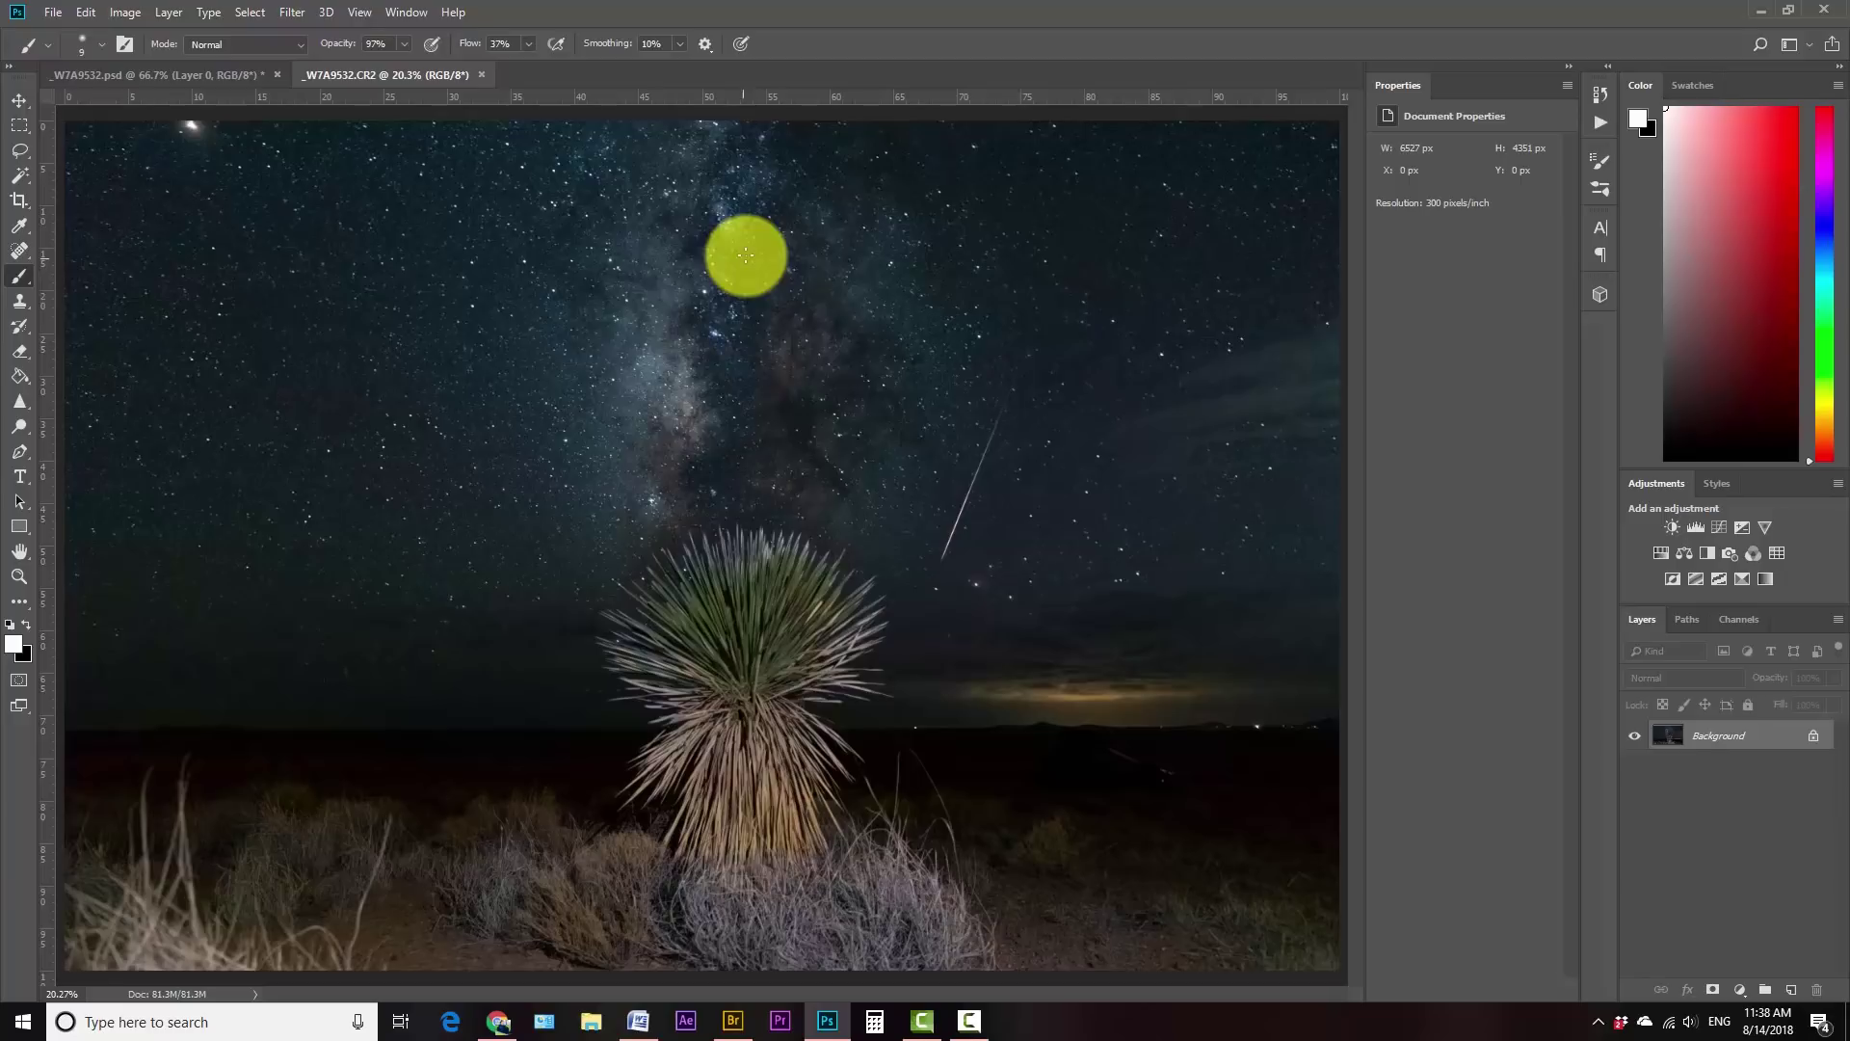
- Add a Curves adjustment layer with raised highlights and slightly lowered shadows, and invert its mask to black
{"action": "left_click", "coordinate": [1720, 528]}
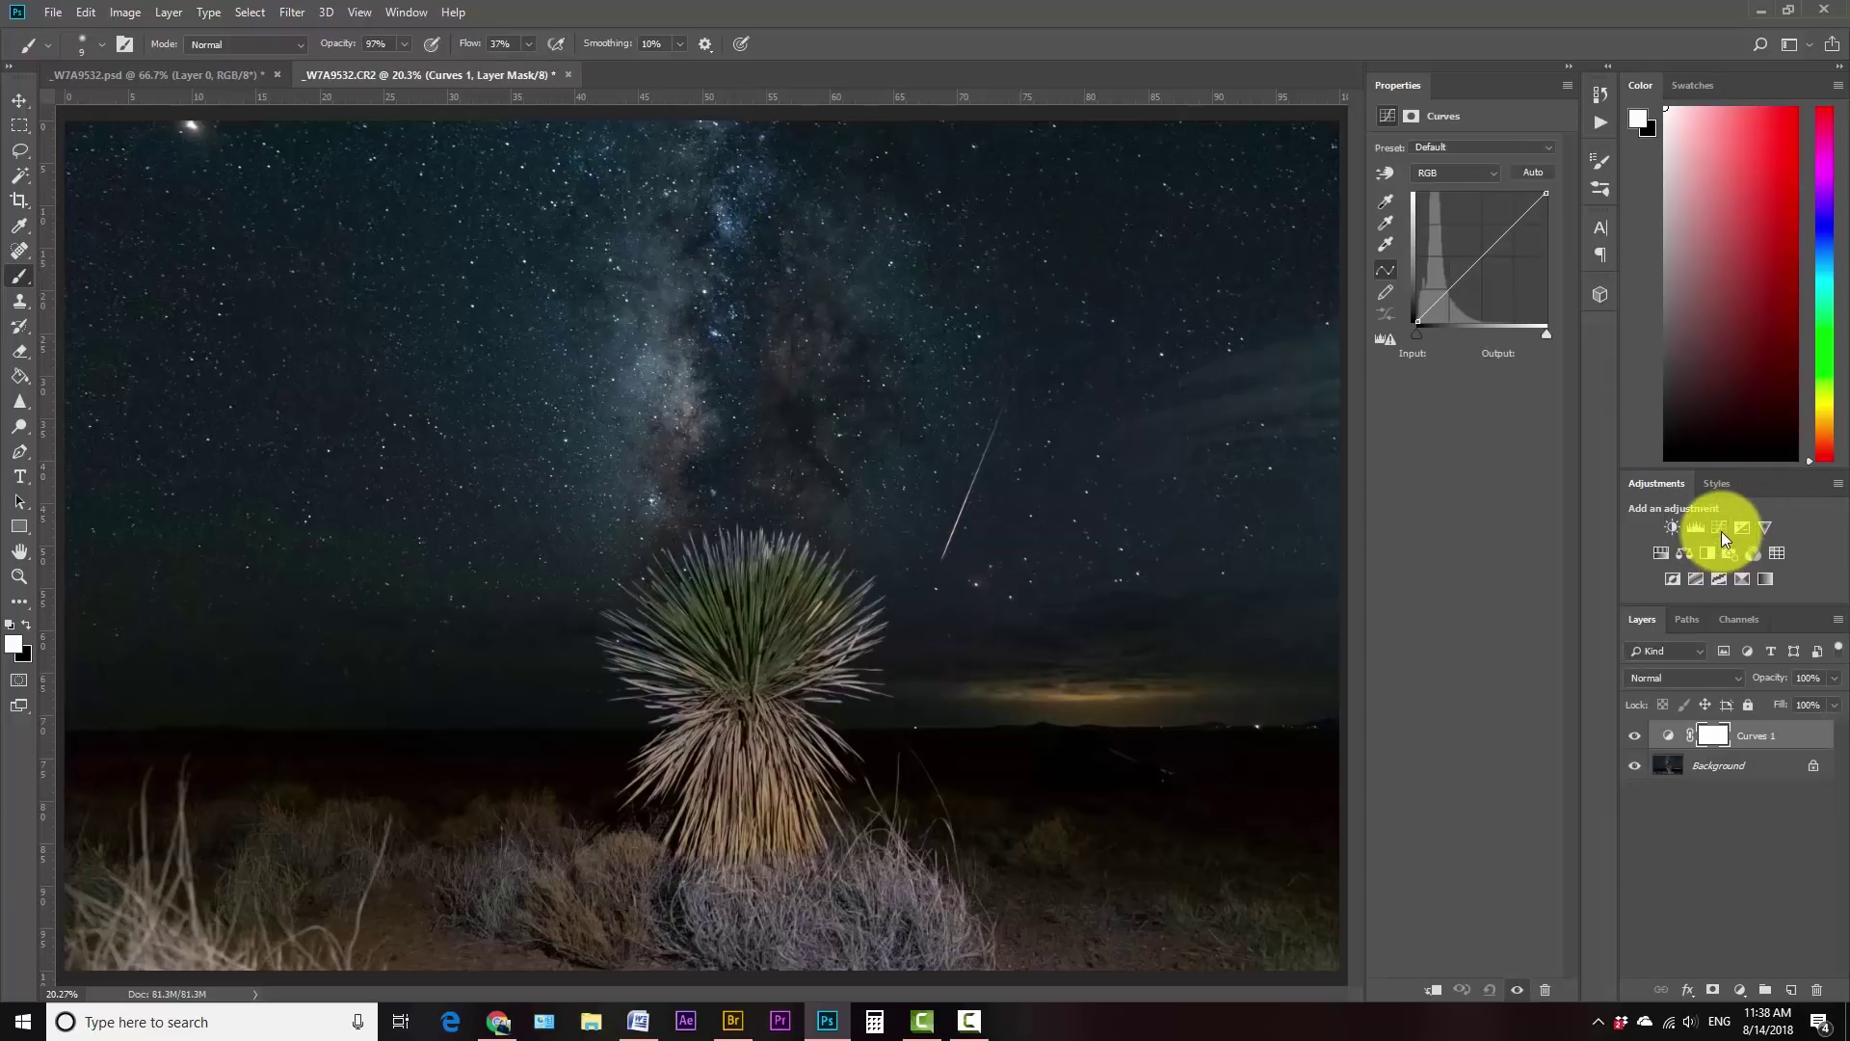
{"action": "left_click_drag", "start_coordinate": [1528, 215], "coordinate": [1508, 212]}
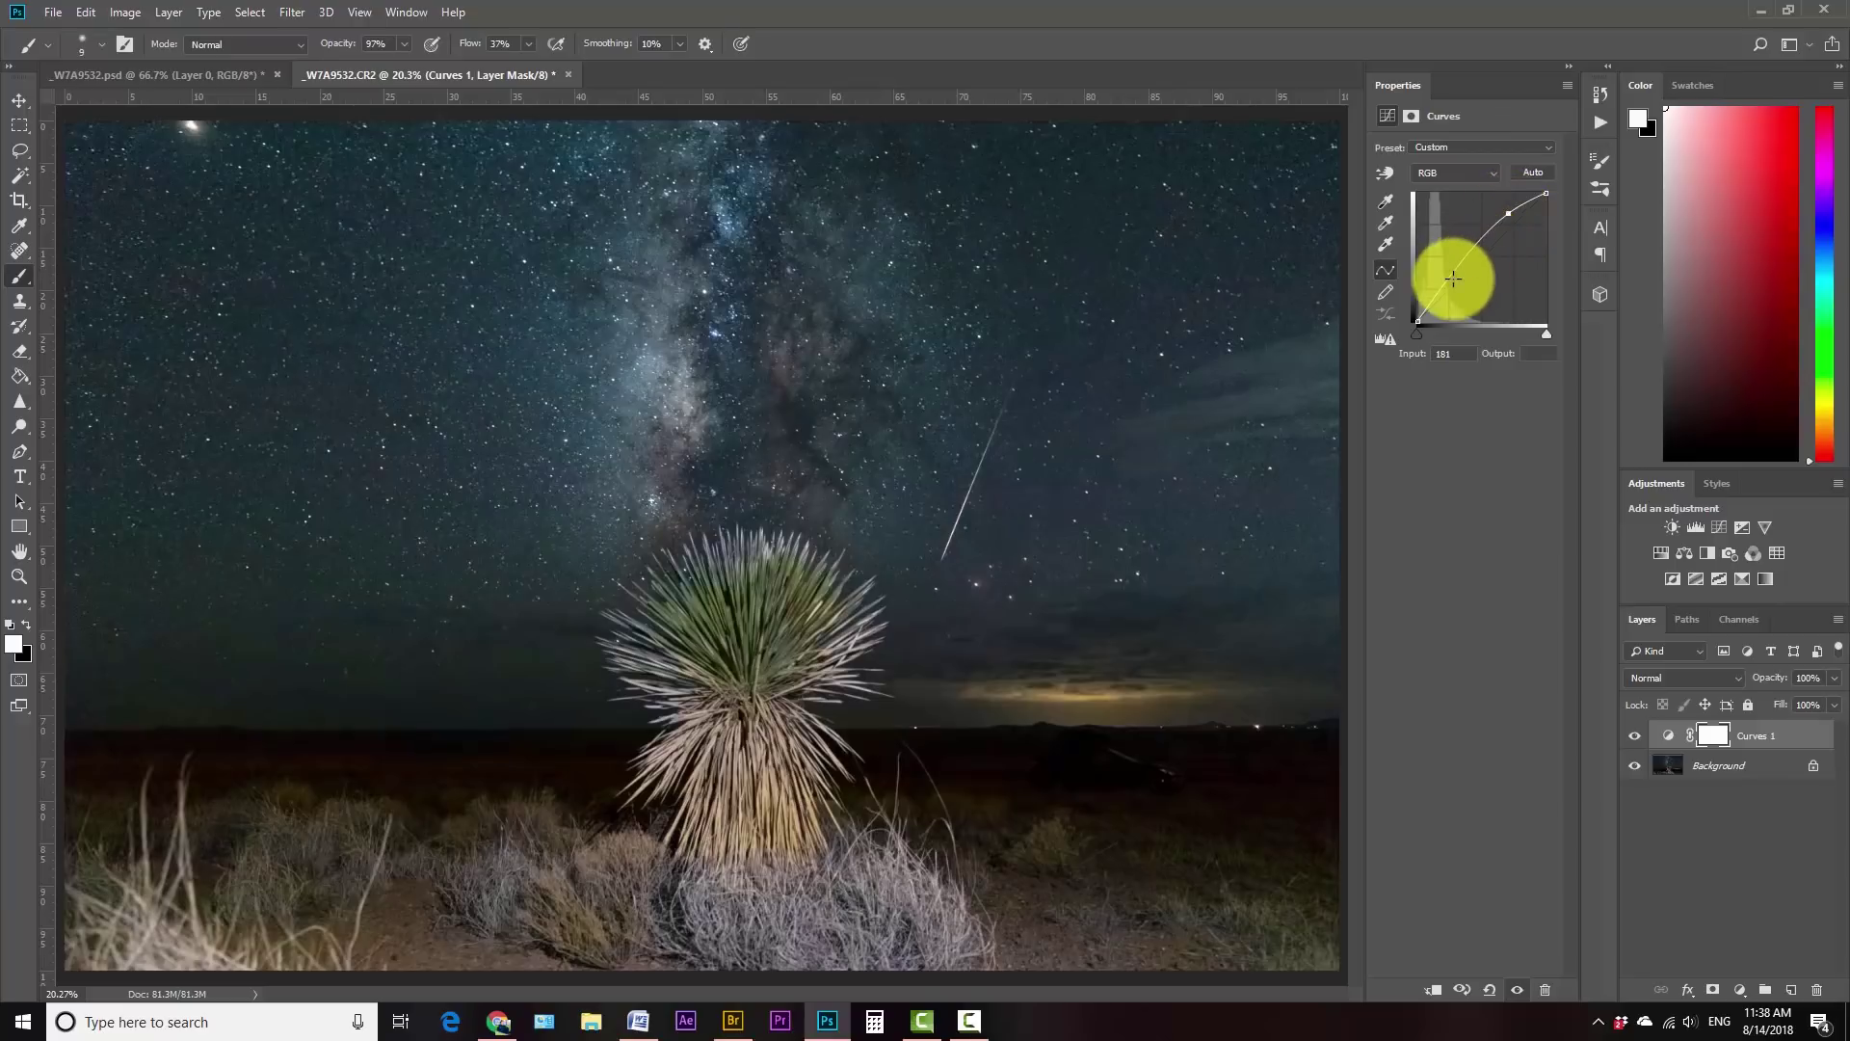
{"action": "left_click_drag", "start_coordinate": [1444, 280], "coordinate": [1448, 287]}
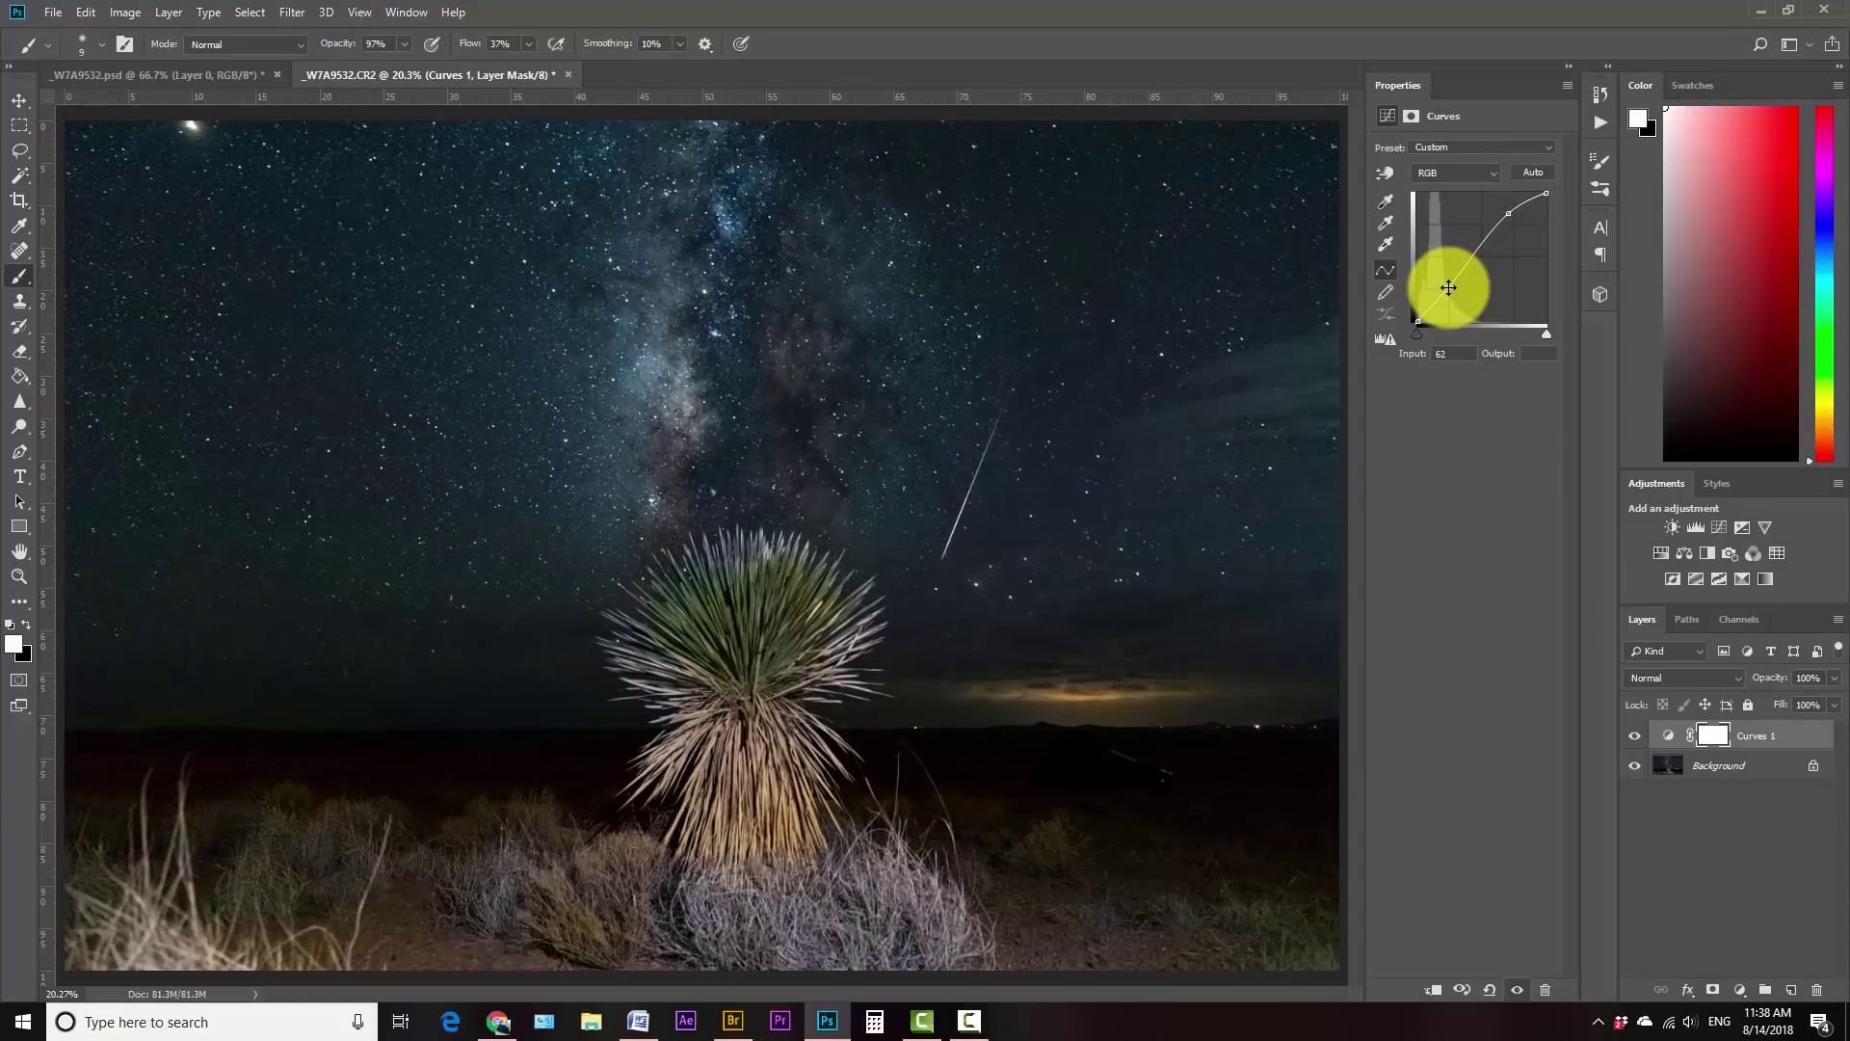
{"action": "key", "text": "ctrl+i"}
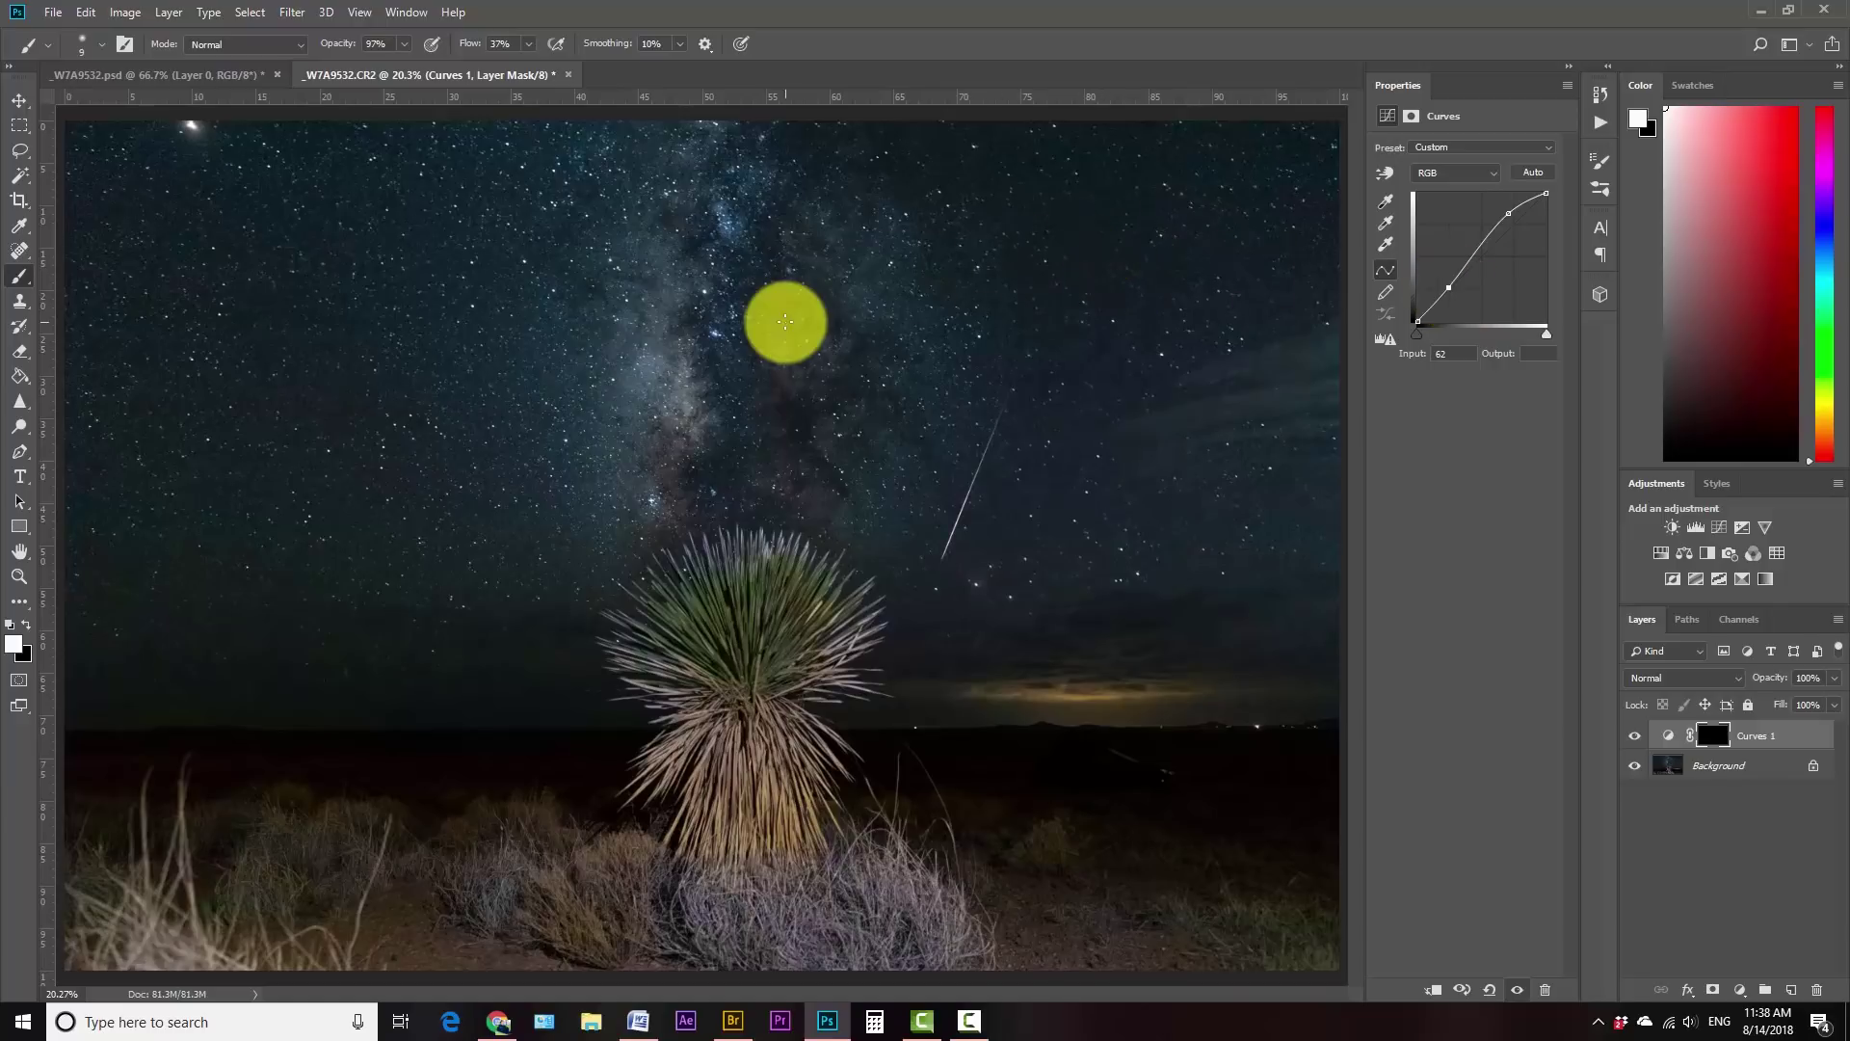
- Paint the Curves mask white along the Milky Way with a size 600 brush at 49% opacity
{"action": "key", "text": "bracketright"}
{"action": "key", "text": "bracketright"}
{"action": "key", "text": "bracketright"}
{"action": "key", "text": "bracketright"}
{"action": "key", "text": "bracketright"}
{"action": "key", "text": "bracketright"}
{"action": "key", "text": "bracketright"}
{"action": "key", "text": "bracketright"}
{"action": "key", "text": "bracketright"}
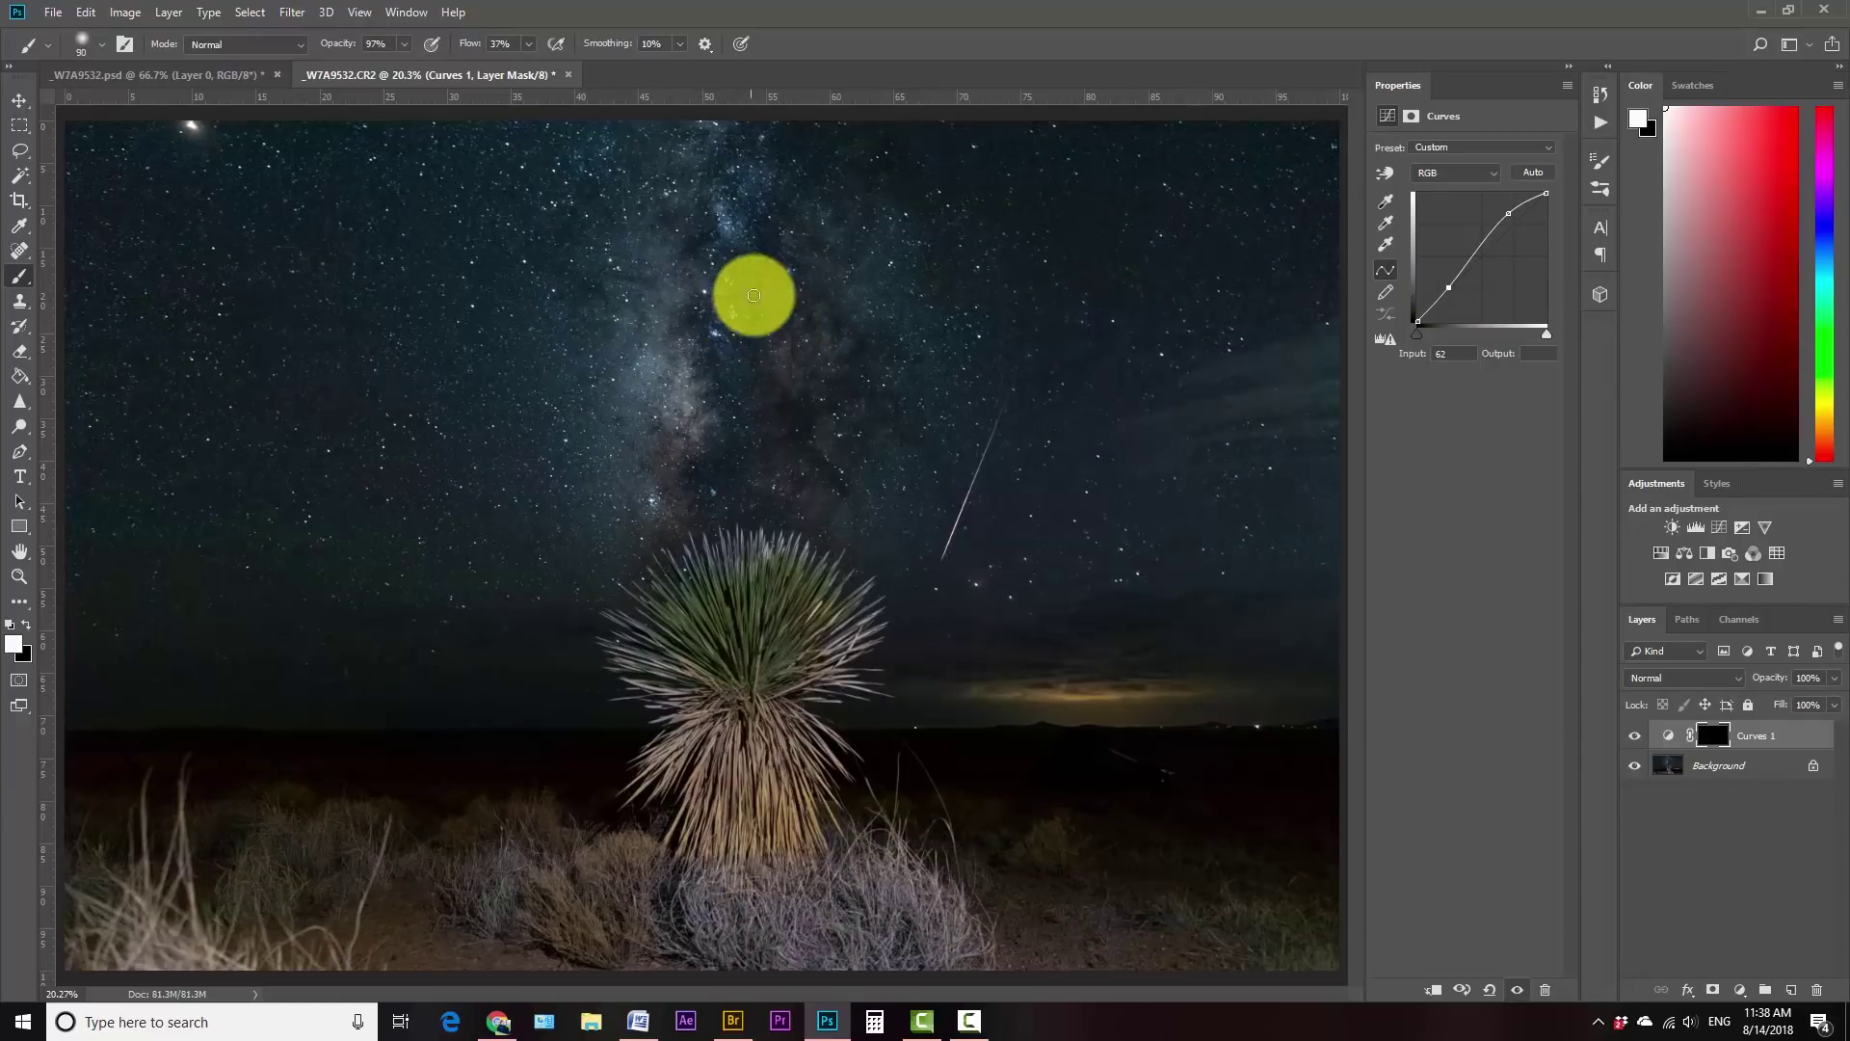
{"action": "key", "text": "bracketright"}
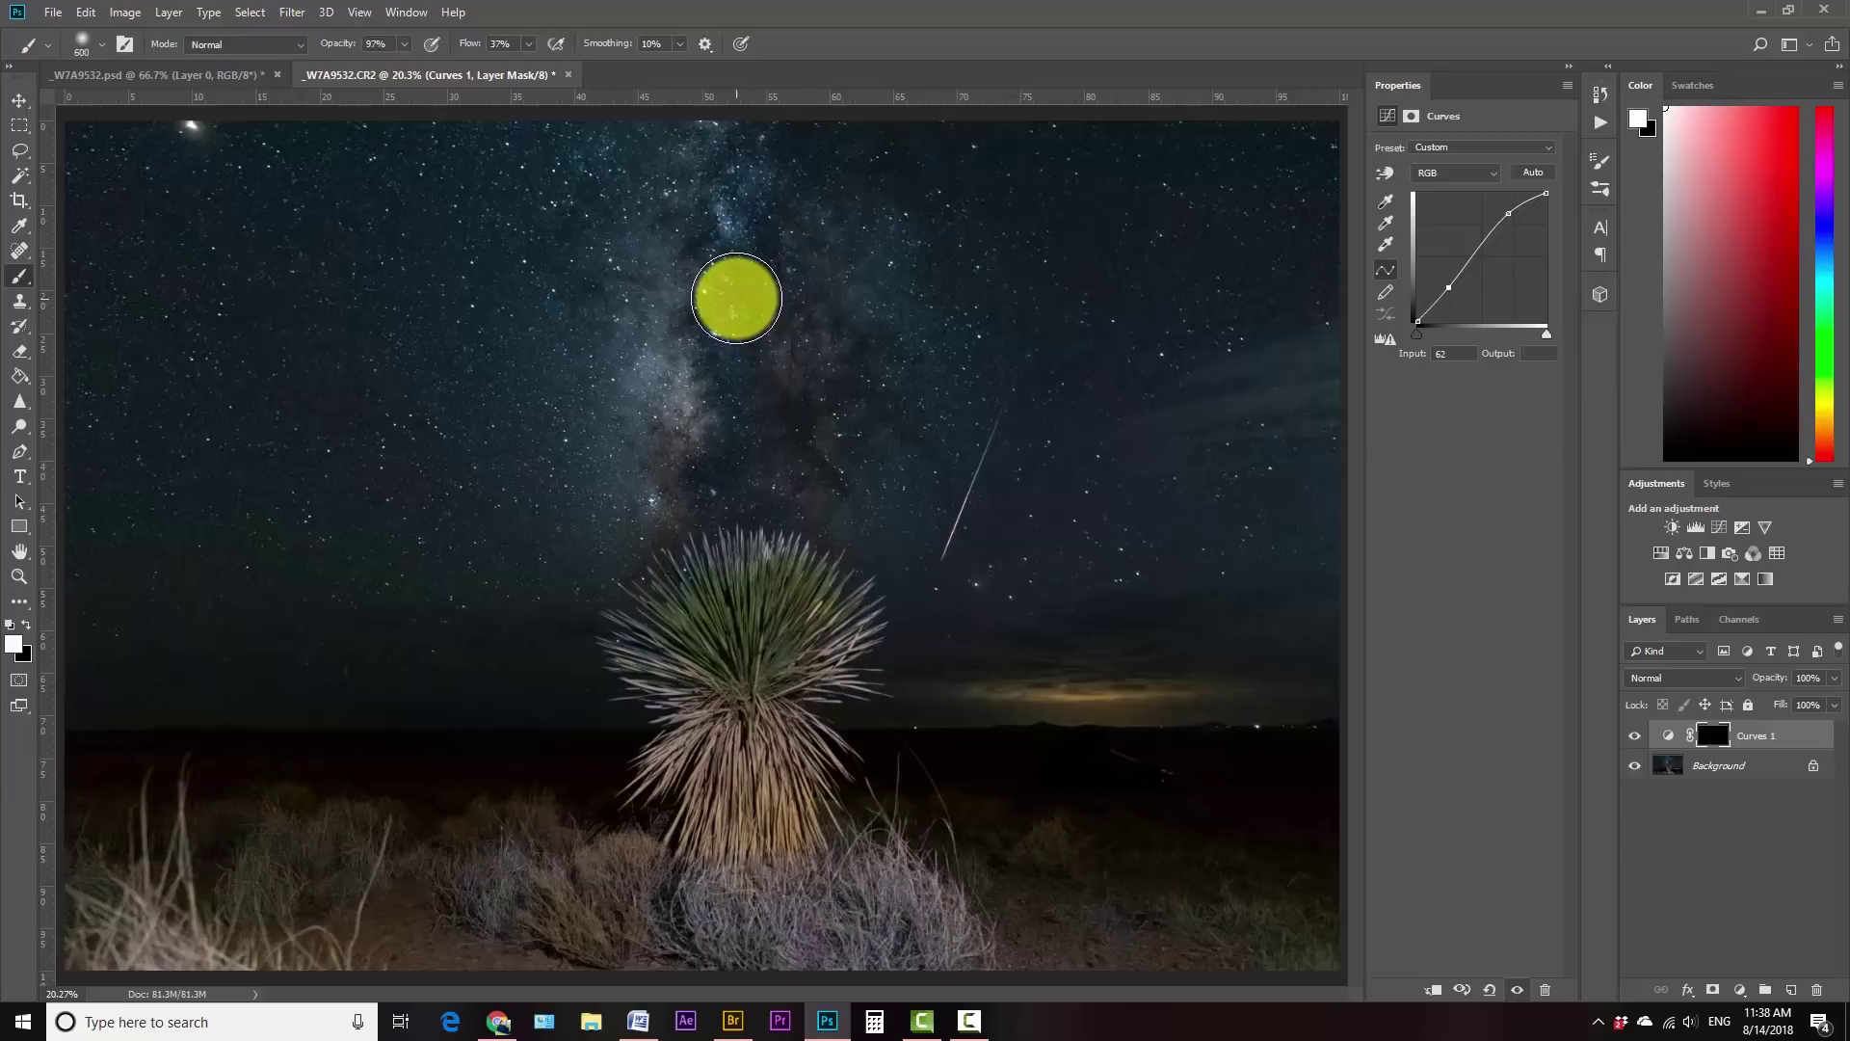
{"action": "left_click", "coordinate": [404, 43]}
{"action": "left_click_drag", "start_coordinate": [392, 65], "coordinate": [362, 65]}
{"action": "mouse_move", "coordinate": [763, 289]}
{"action": "left_mouse_down"}
{"action": "mouse_move", "coordinate": [782, 203]}
{"action": "mouse_move", "coordinate": [677, 392]}
{"action": "mouse_move", "coordinate": [650, 339]}
{"action": "mouse_move", "coordinate": [632, 416]}
{"action": "mouse_move", "coordinate": [654, 380]}
{"action": "mouse_move", "coordinate": [744, 342]}
{"action": "mouse_move", "coordinate": [700, 465]}
{"action": "mouse_move", "coordinate": [856, 396]}
{"action": "mouse_move", "coordinate": [897, 431]}
{"action": "mouse_move", "coordinate": [893, 463]}
{"action": "mouse_move", "coordinate": [724, 474]}
{"action": "mouse_move", "coordinate": [671, 415]}
{"action": "mouse_move", "coordinate": [678, 464]}
{"action": "mouse_move", "coordinate": [638, 319]}
{"action": "mouse_move", "coordinate": [603, 344]}
{"action": "mouse_move", "coordinate": [636, 454]}
{"action": "mouse_move", "coordinate": [687, 257]}
{"action": "mouse_move", "coordinate": [662, 169]}
{"action": "mouse_move", "coordinate": [644, 274]}
{"action": "mouse_move", "coordinate": [654, 487]}
{"action": "mouse_move", "coordinate": [765, 443]}
{"action": "left_mouse_up"}
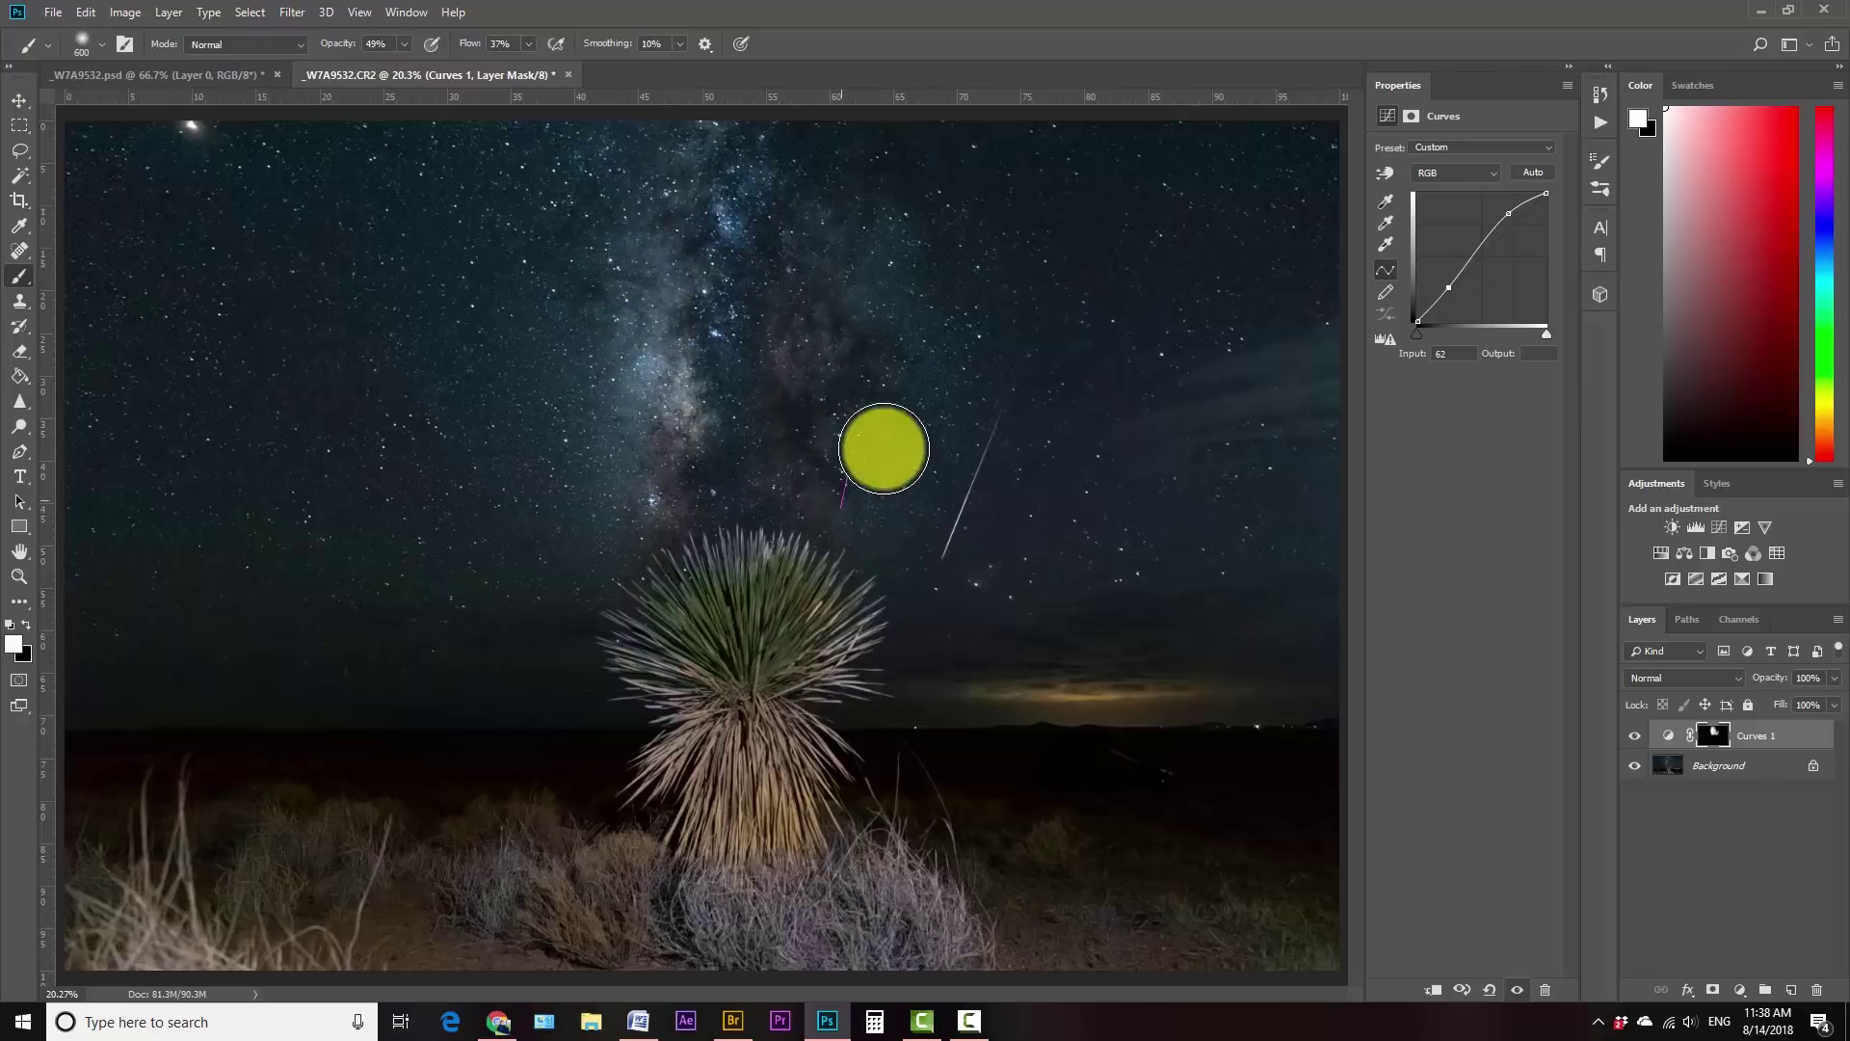